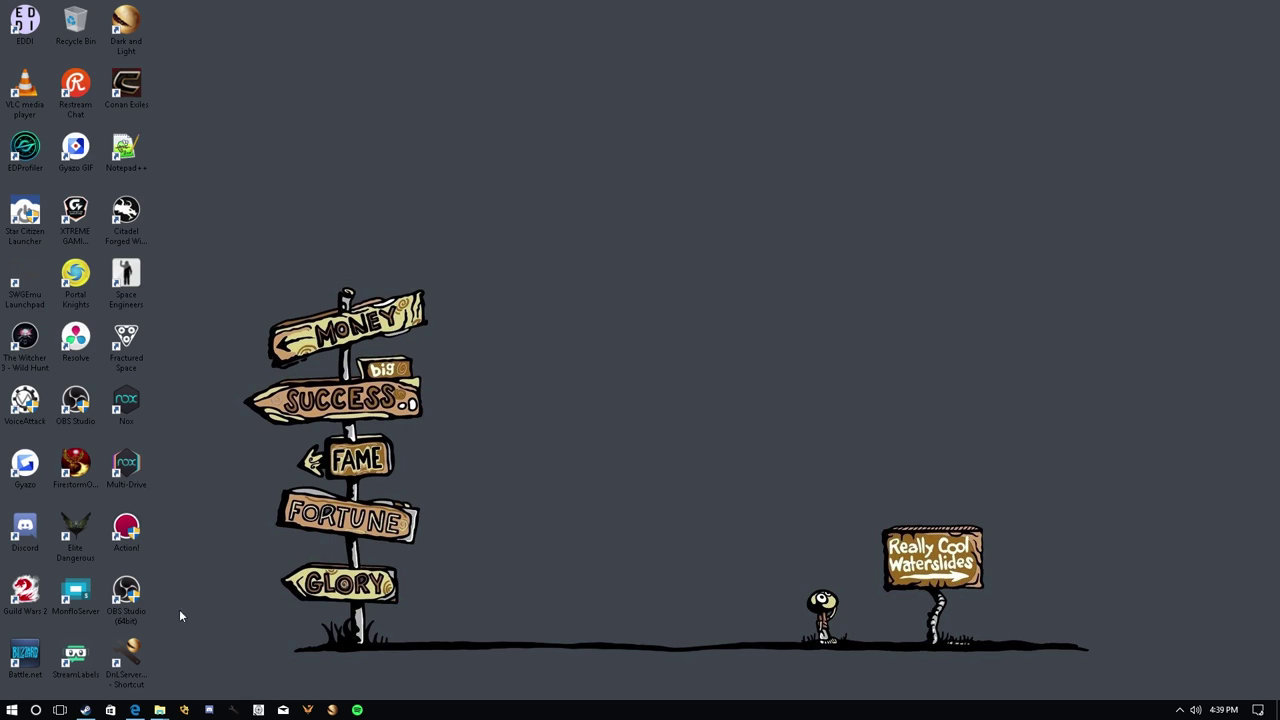
# - Switch to Microsoft Edge and download the preferred Latest.zip Windows setup from the Dark and Light Server Manager Downloads thread, leaving no blank tab open
pyautogui.moveTo(127, 712)
pyautogui.click(132, 710)
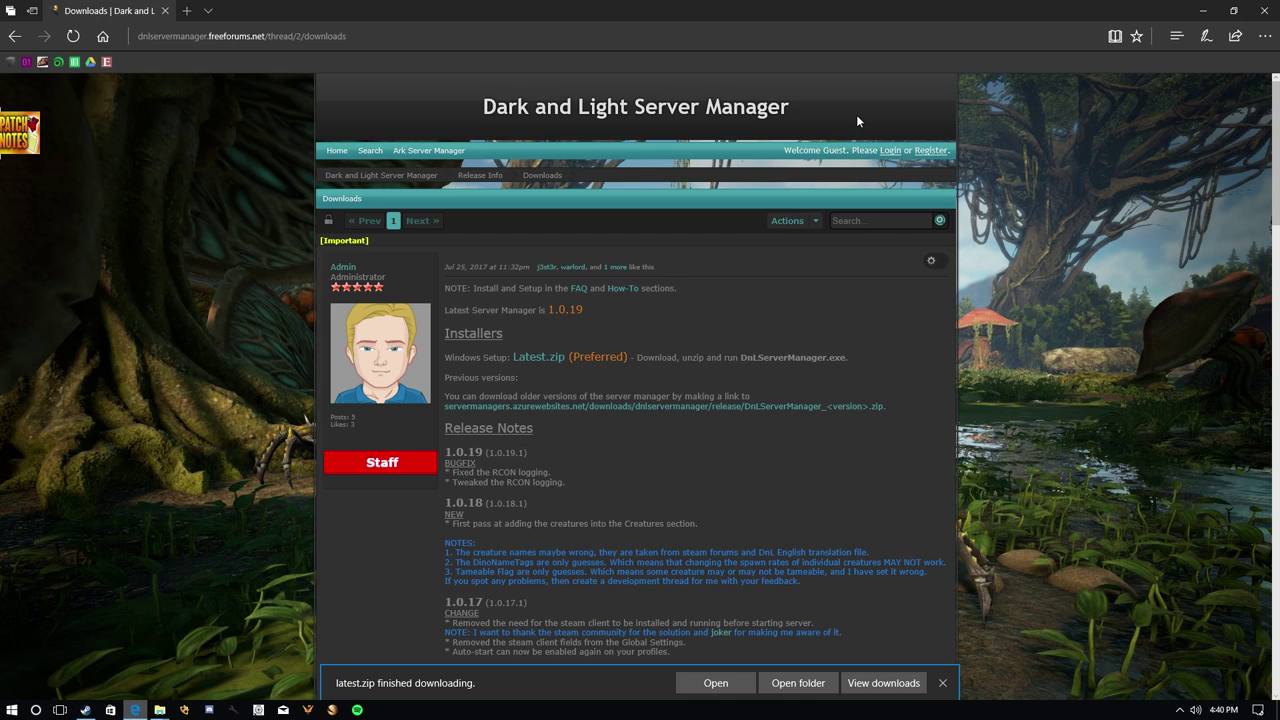
pyautogui.click(942, 684)
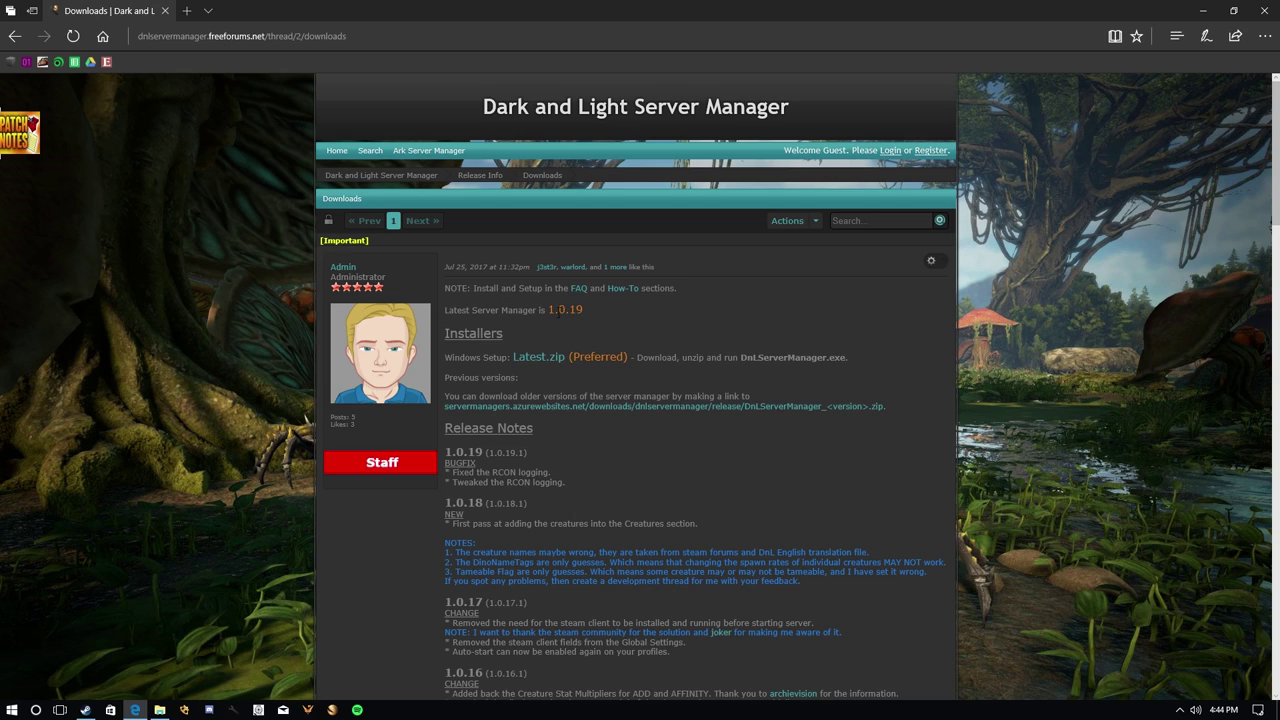
pyautogui.moveTo(465, 311); pyautogui.dragTo(584, 312)
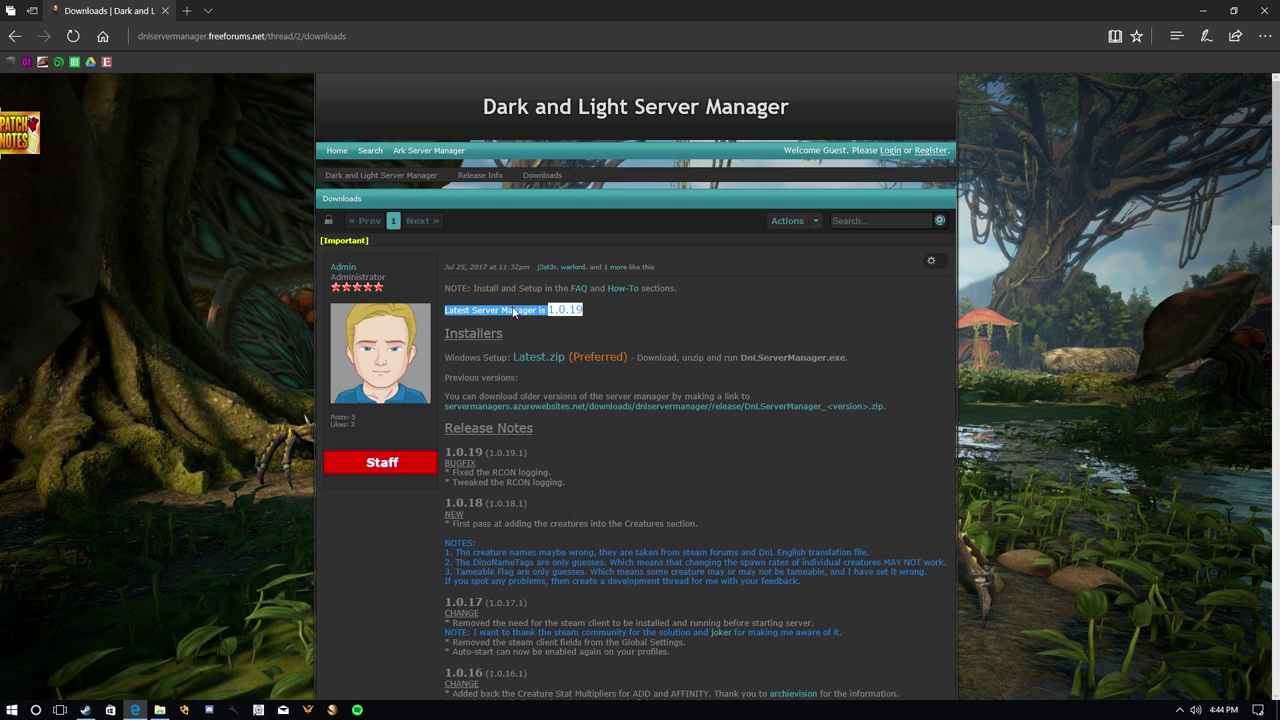
pyautogui.moveTo(439, 333); pyautogui.dragTo(569, 332)
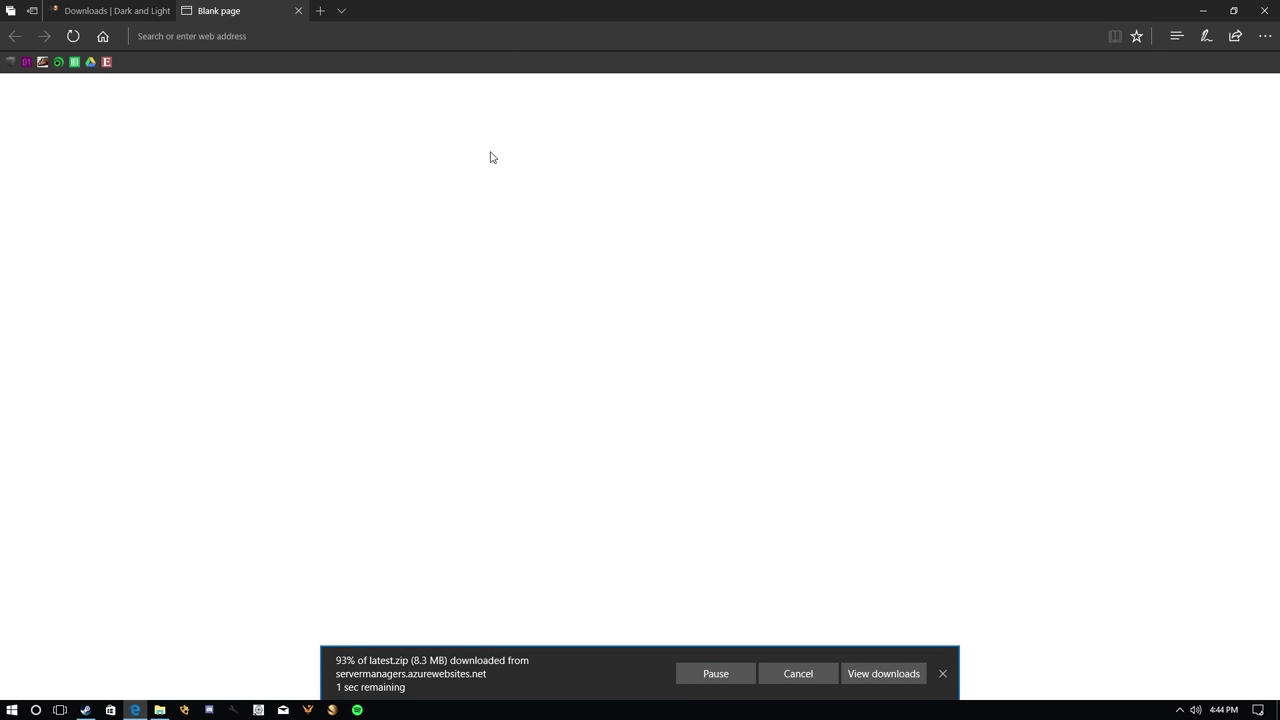
pyautogui.click(321, 40)
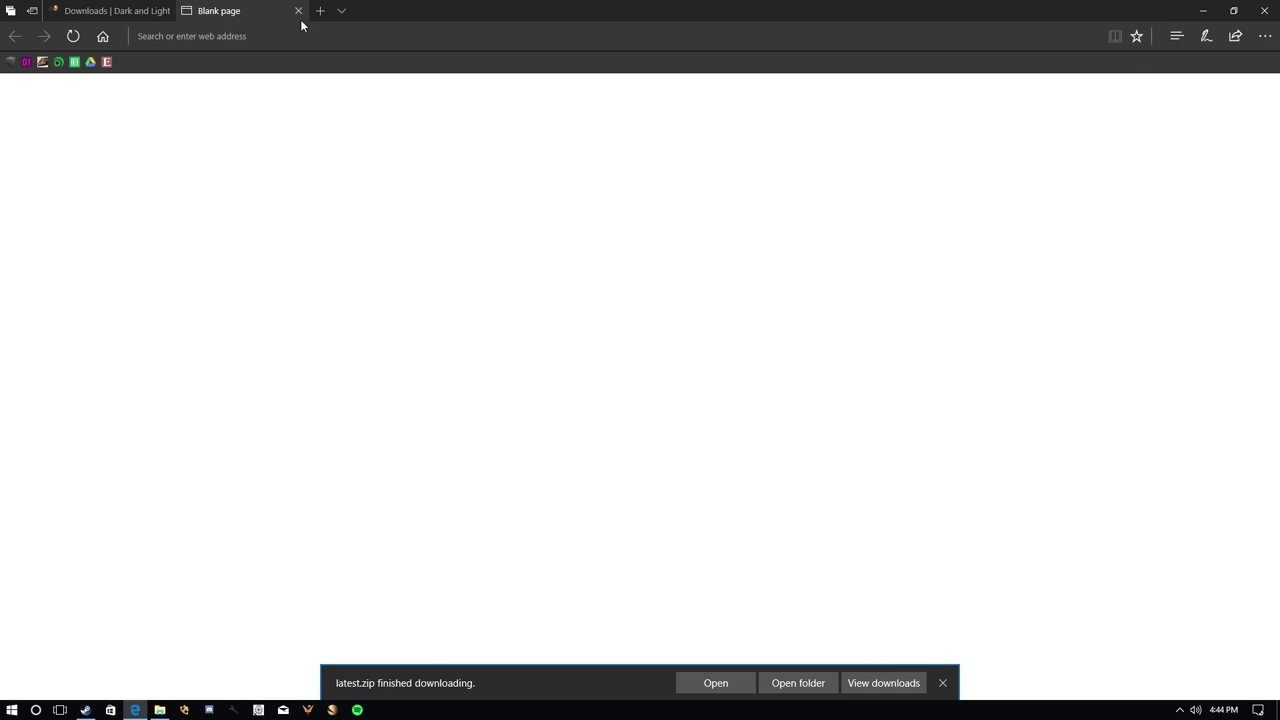
pyautogui.click(298, 18)
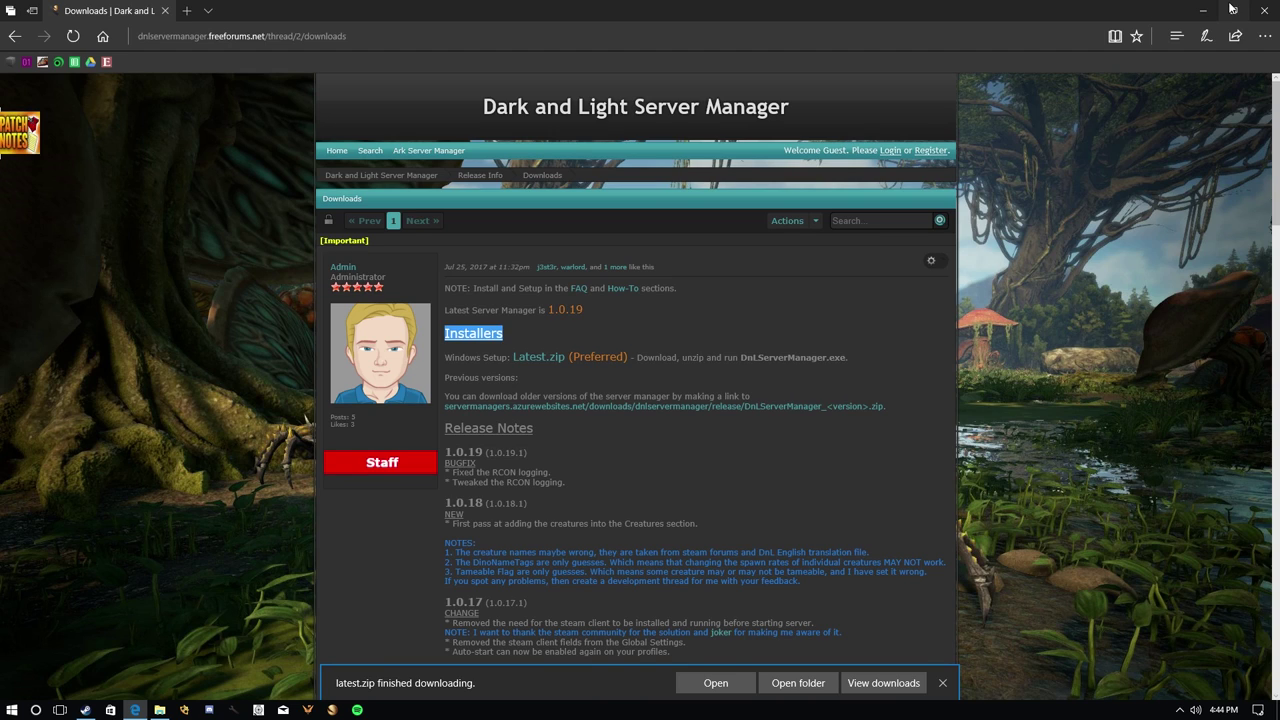
pyautogui.click(1203, 10)
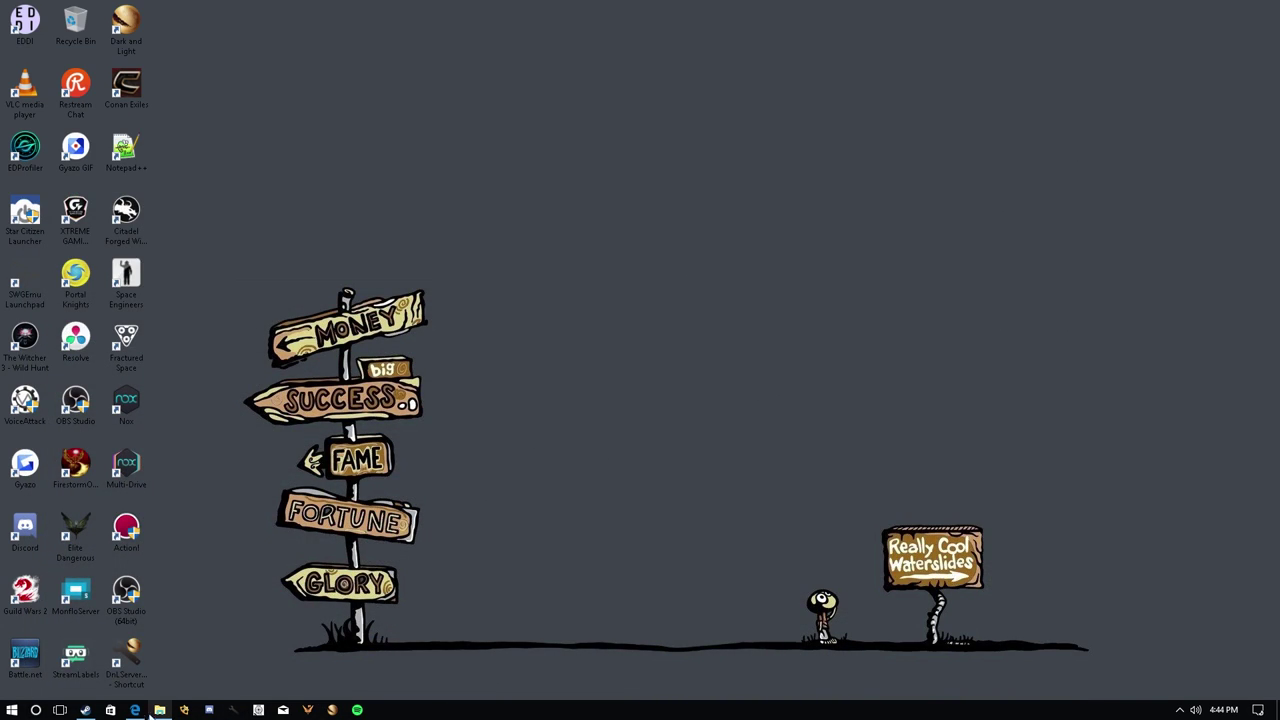
pyautogui.click(135, 710)
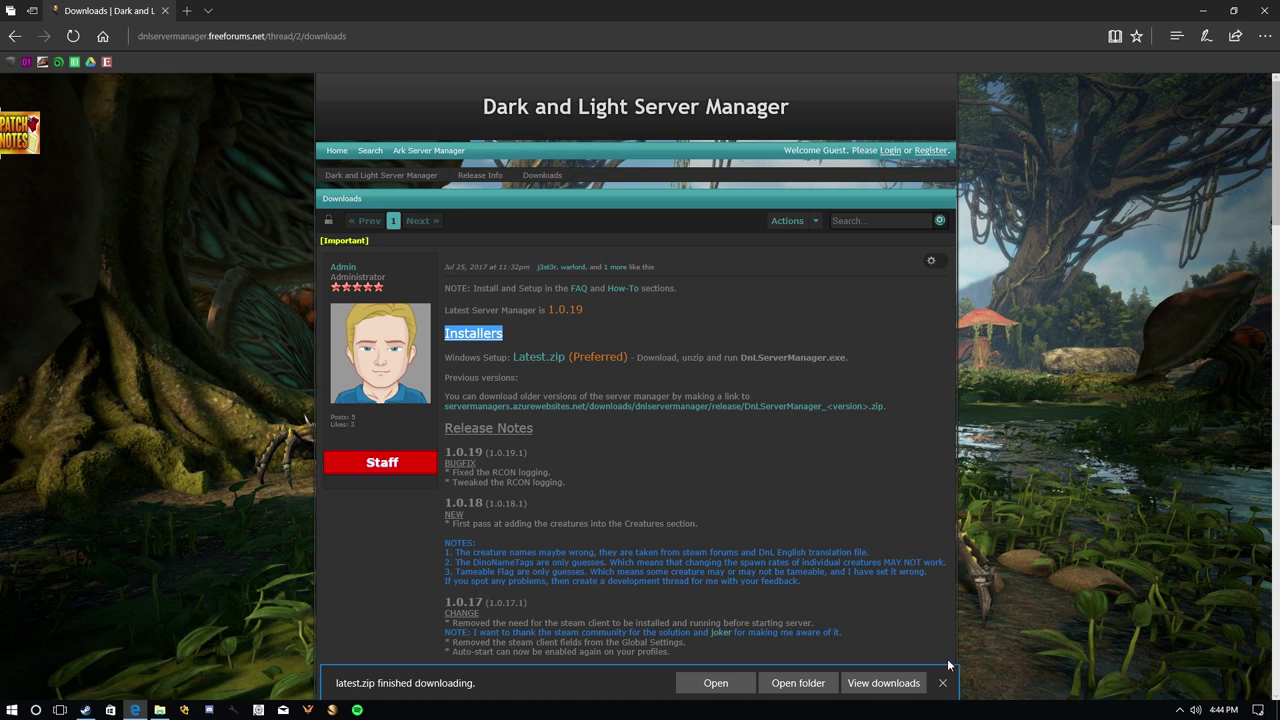
pyautogui.click(942, 683)
pyautogui.scroll(-1, 516, 541)
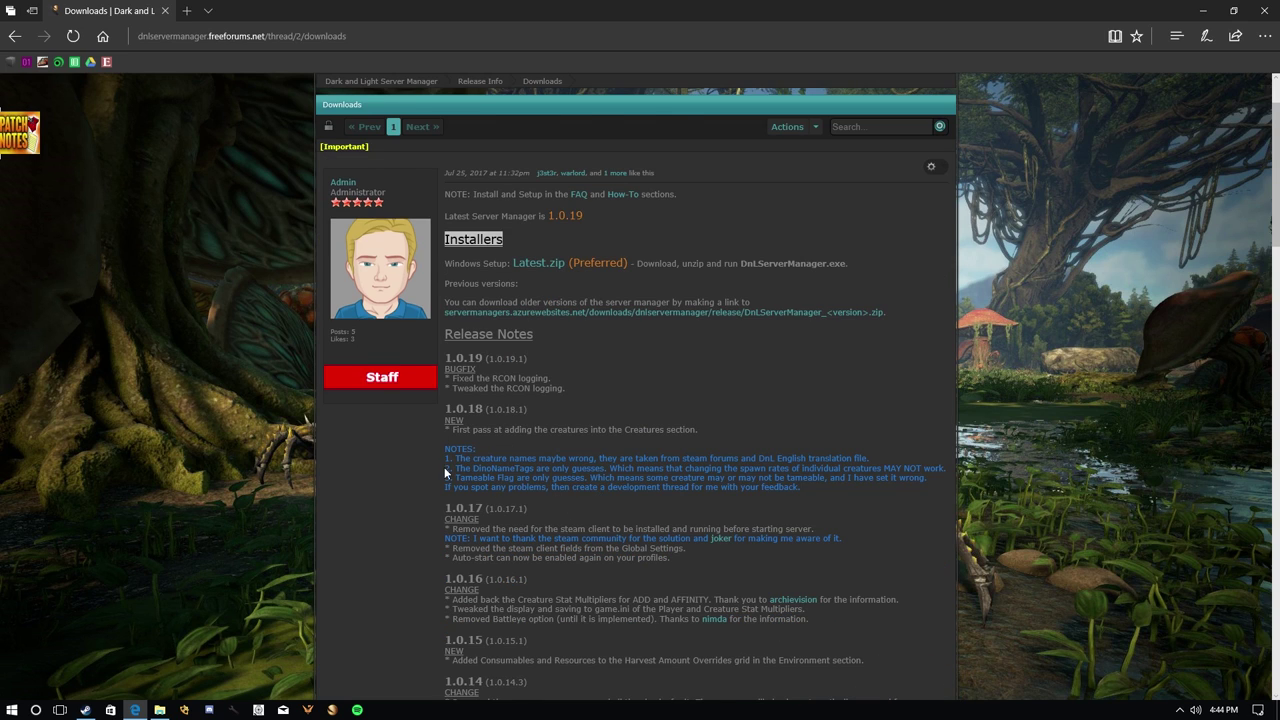
pyautogui.scroll(1, 444, 467)
pyautogui.click(1260, 710)
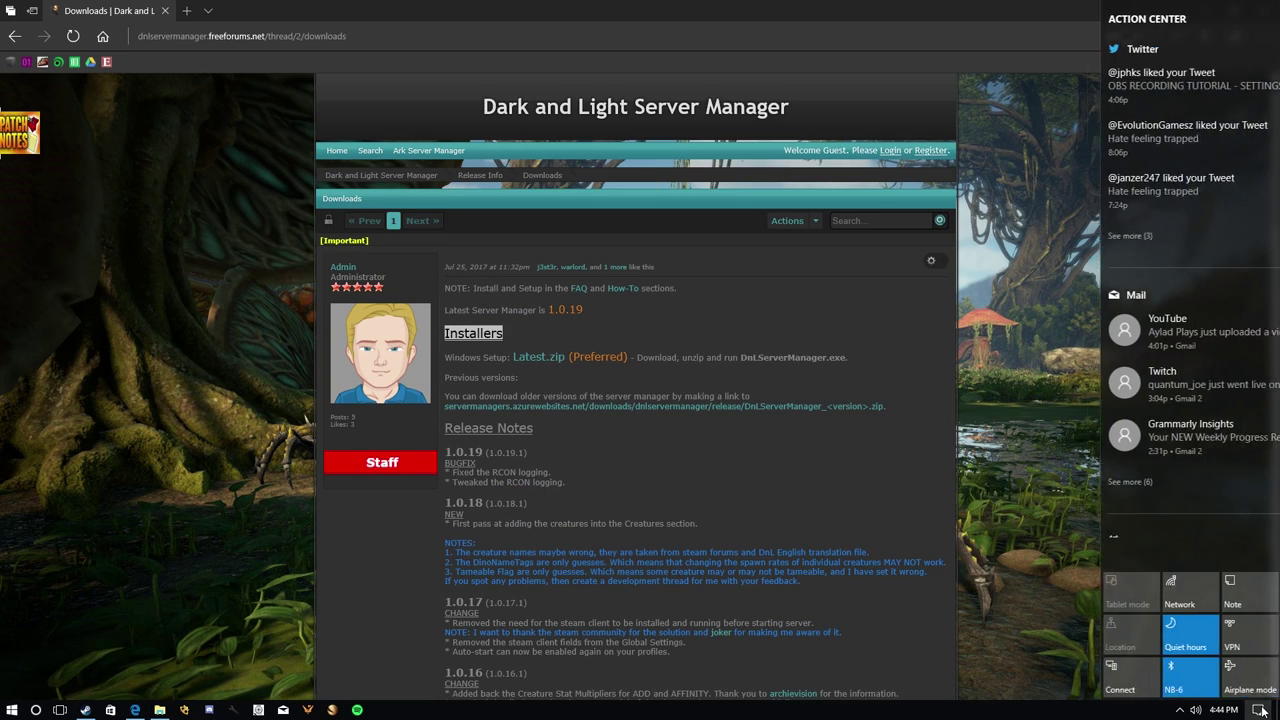
pyautogui.click(1260, 710)
pyautogui.click(1215, 710)
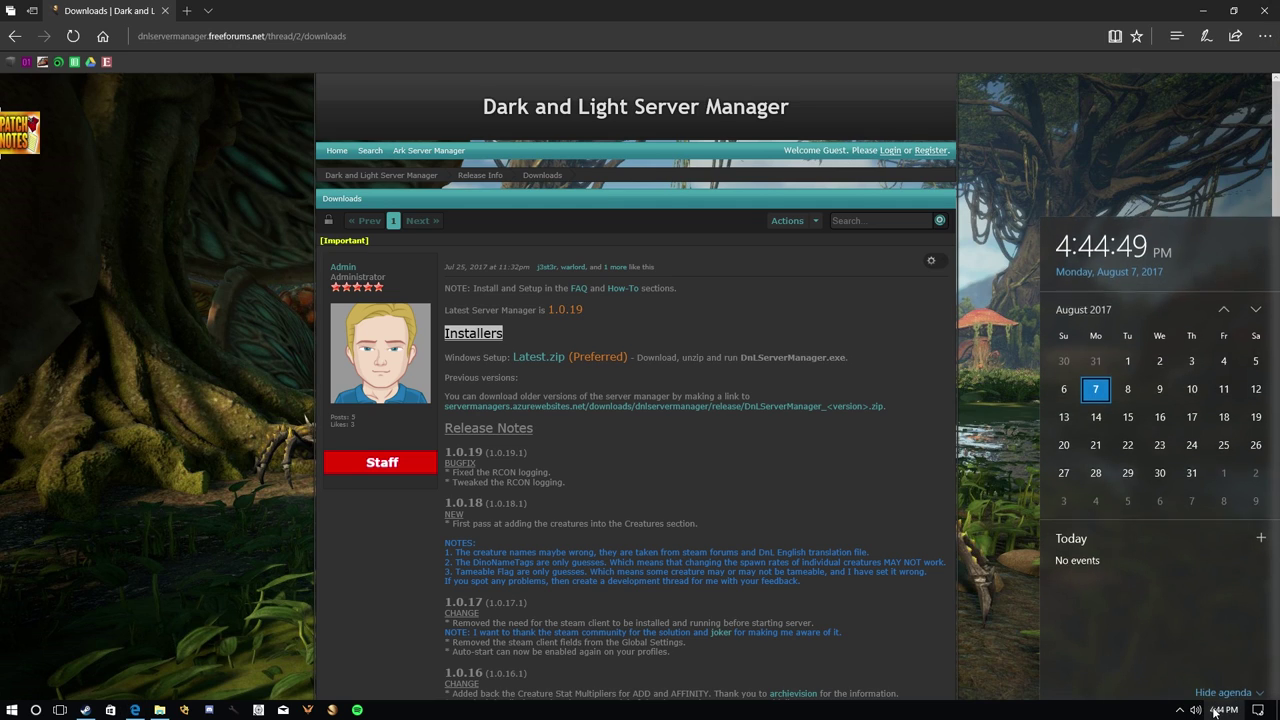
pyautogui.click(1120, 130)
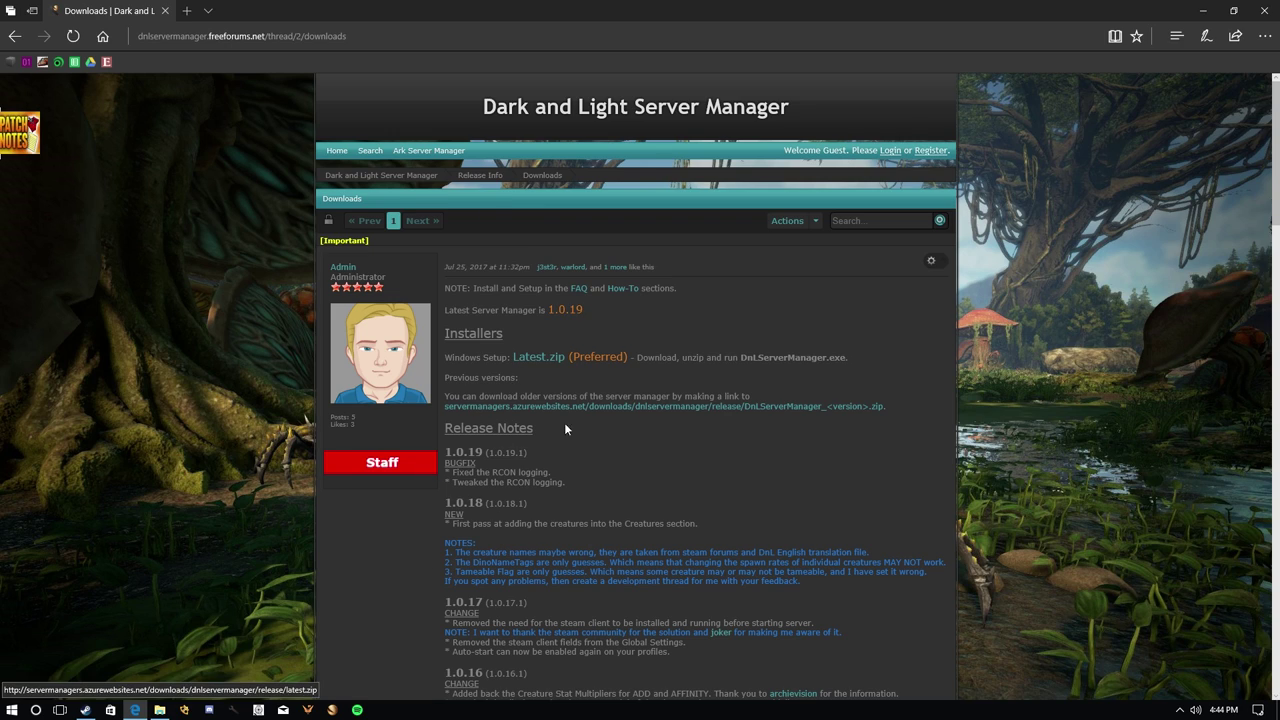
pyautogui.click(150, 34)
pyautogui.click(708, 12)
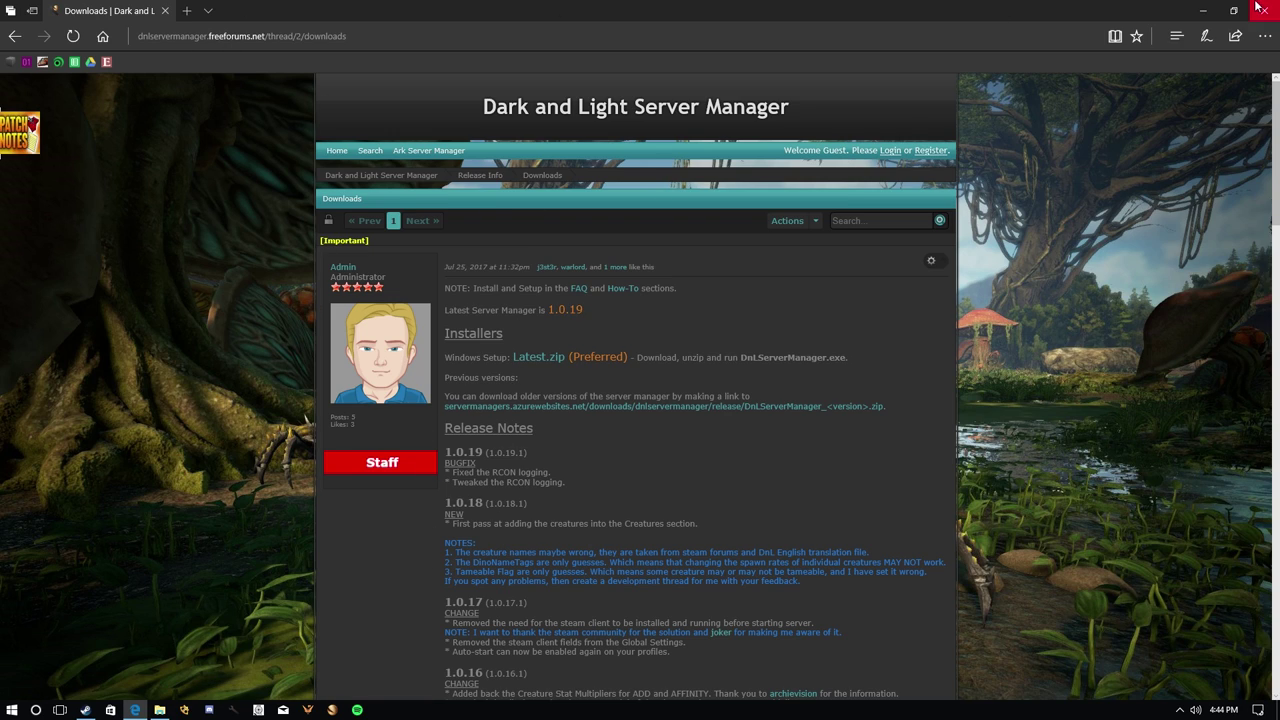
# - Switch to File Explorer and rename the downloaded latest.zip in Downloads to DNL Server Manager.zip
pyautogui.click(1203, 8)
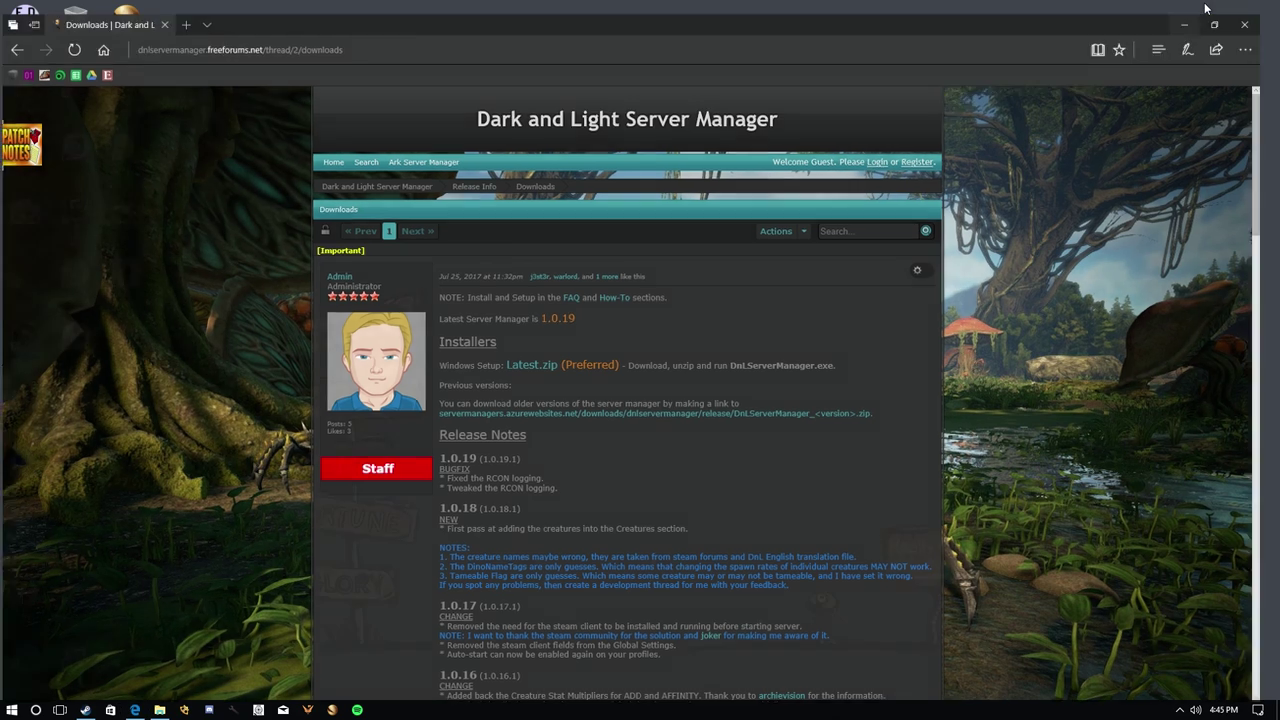
pyautogui.click(159, 709)
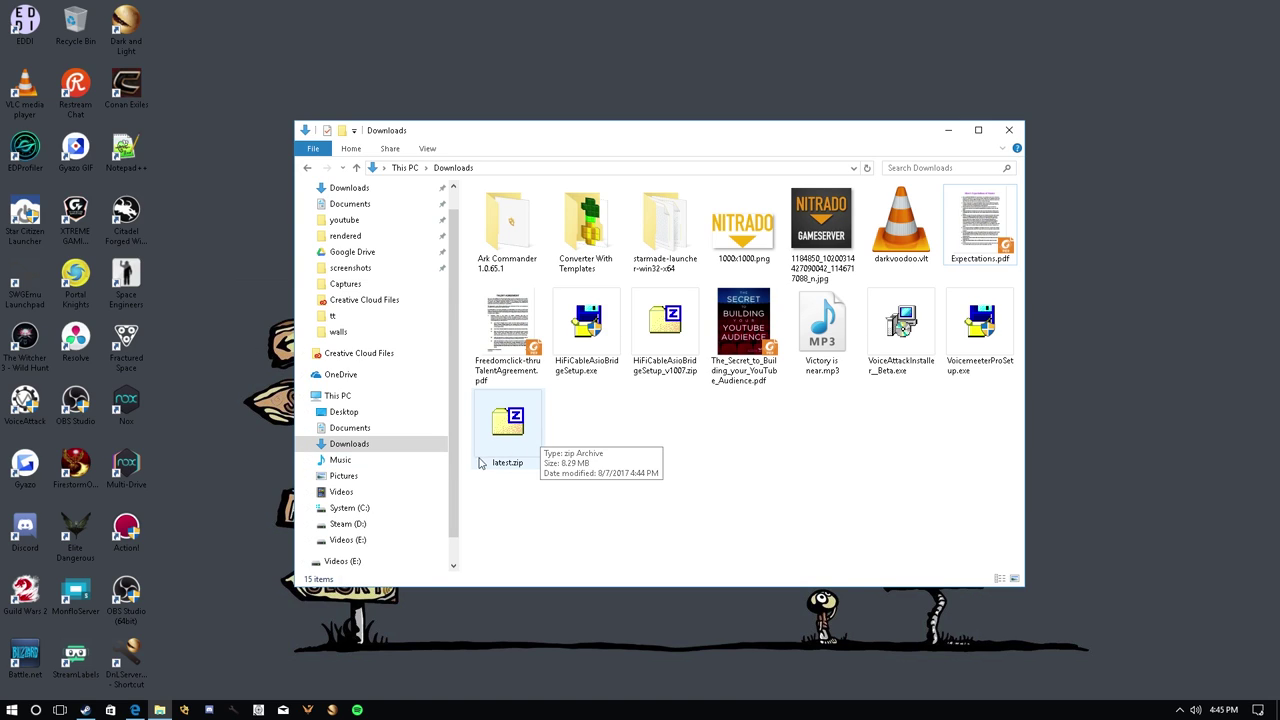
pyautogui.rightClick(520, 424)
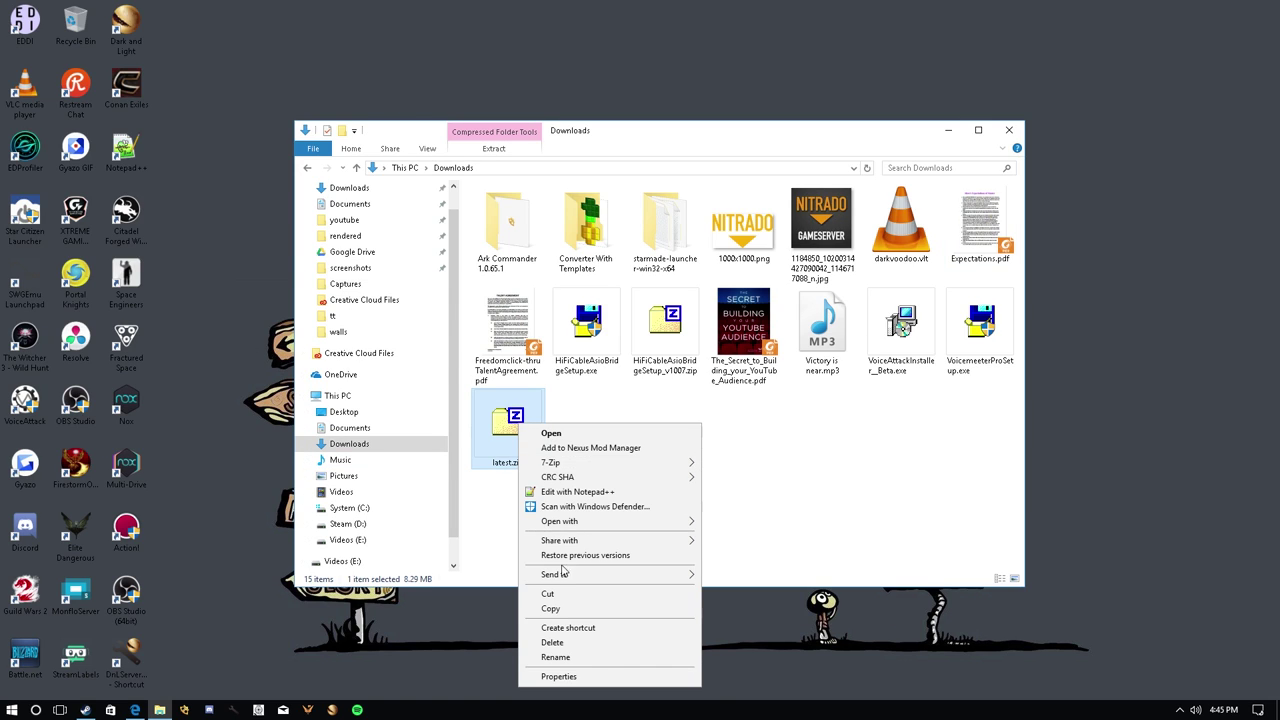
pyautogui.click(557, 656)
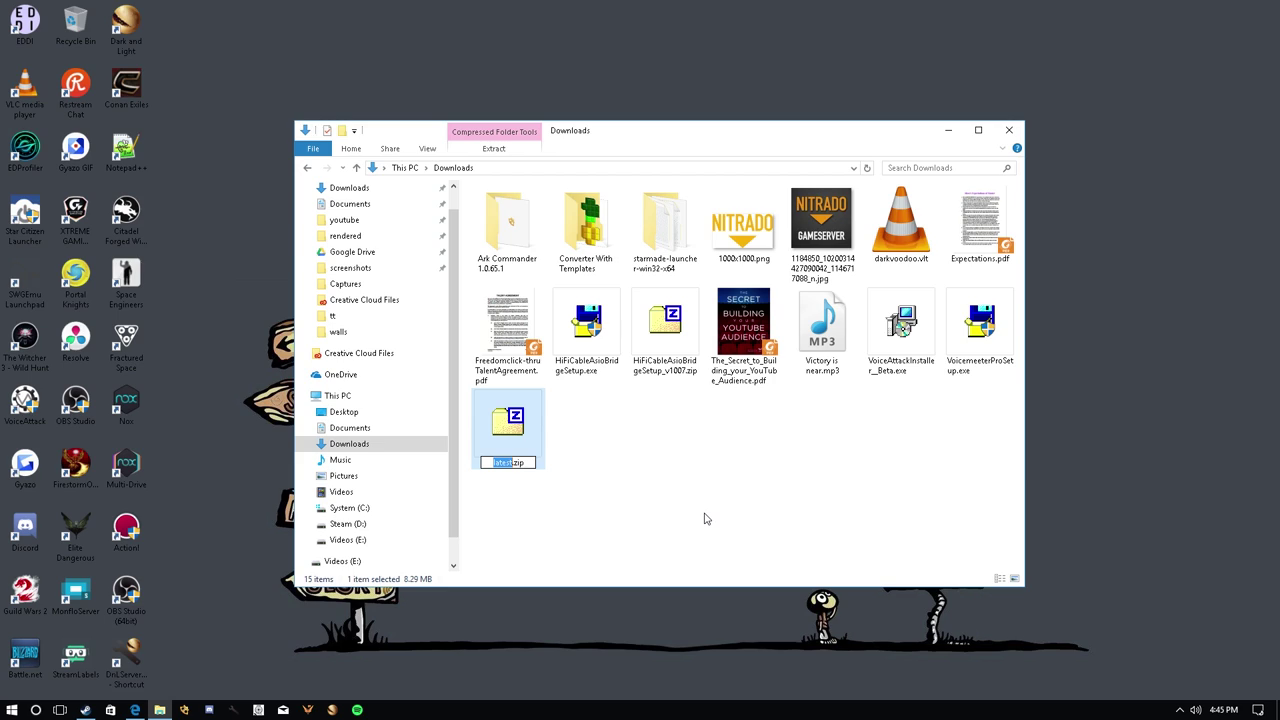
pyautogui.write('DNL Server Manager')
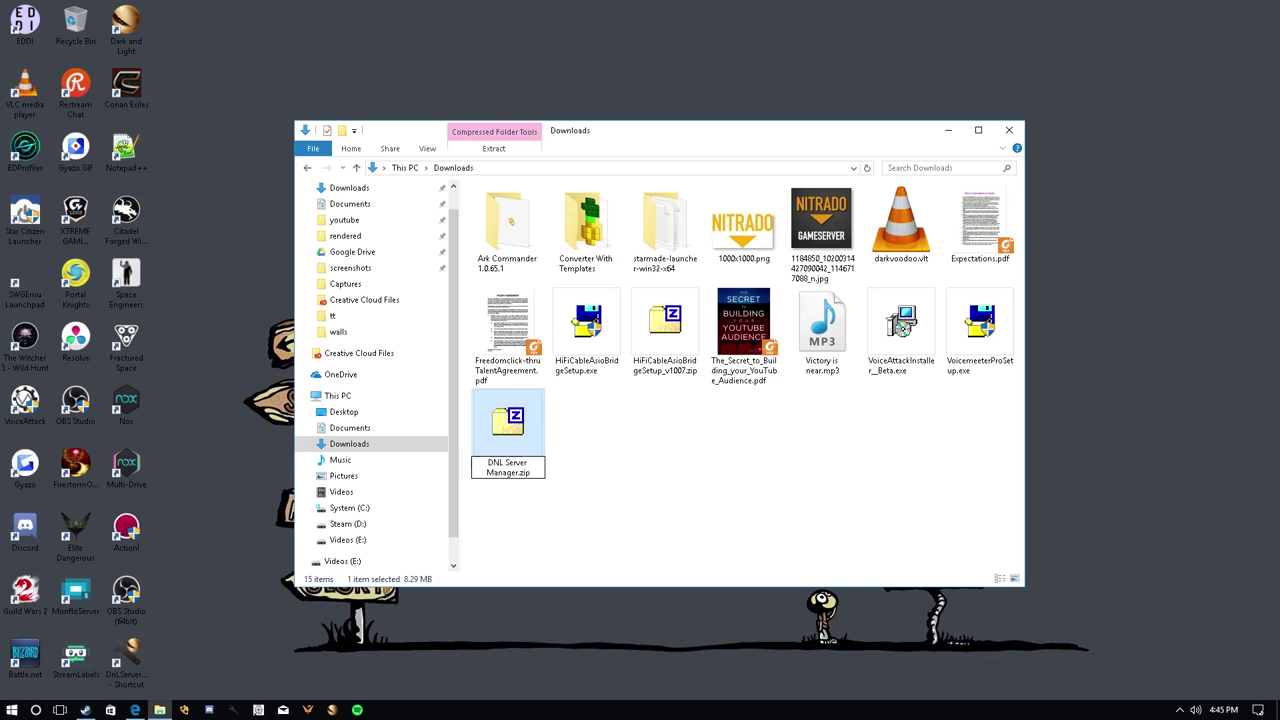
pyautogui.press('Return')
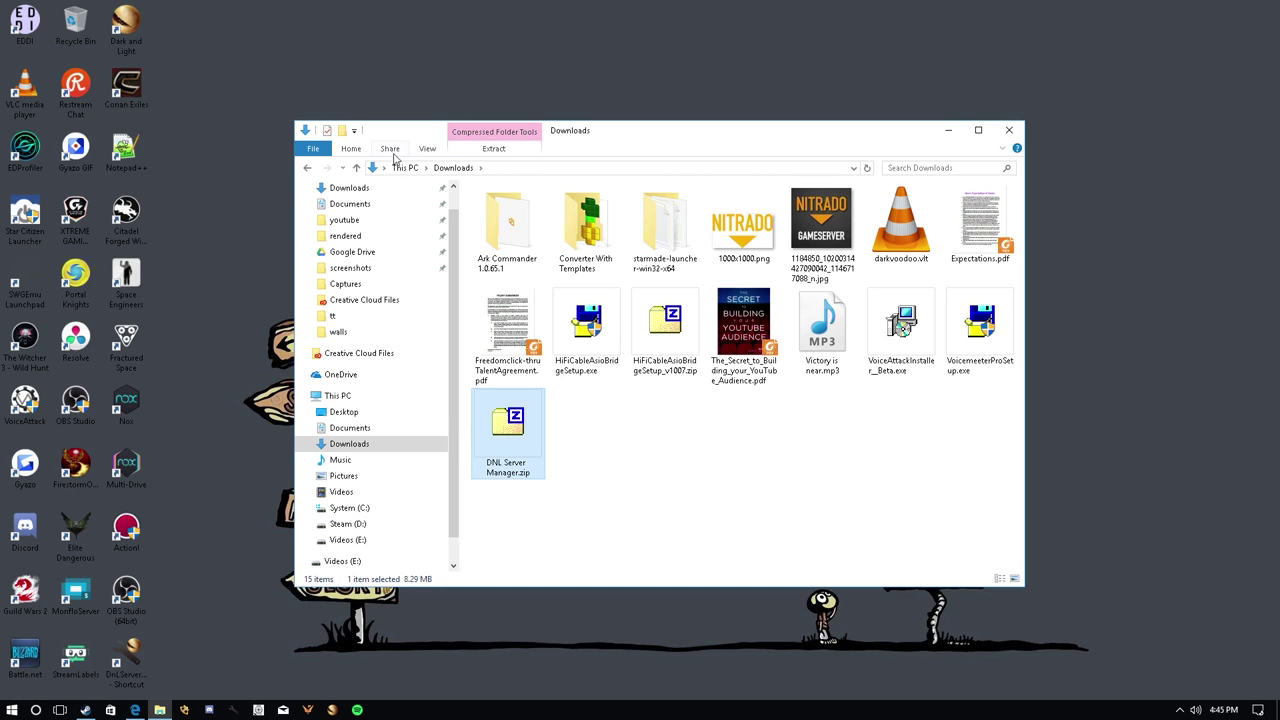
# - Extract DNL Server Manager.zip with 7-Zip into a DNL Server Manager folder inside Downloads
pyautogui.click(512, 149)
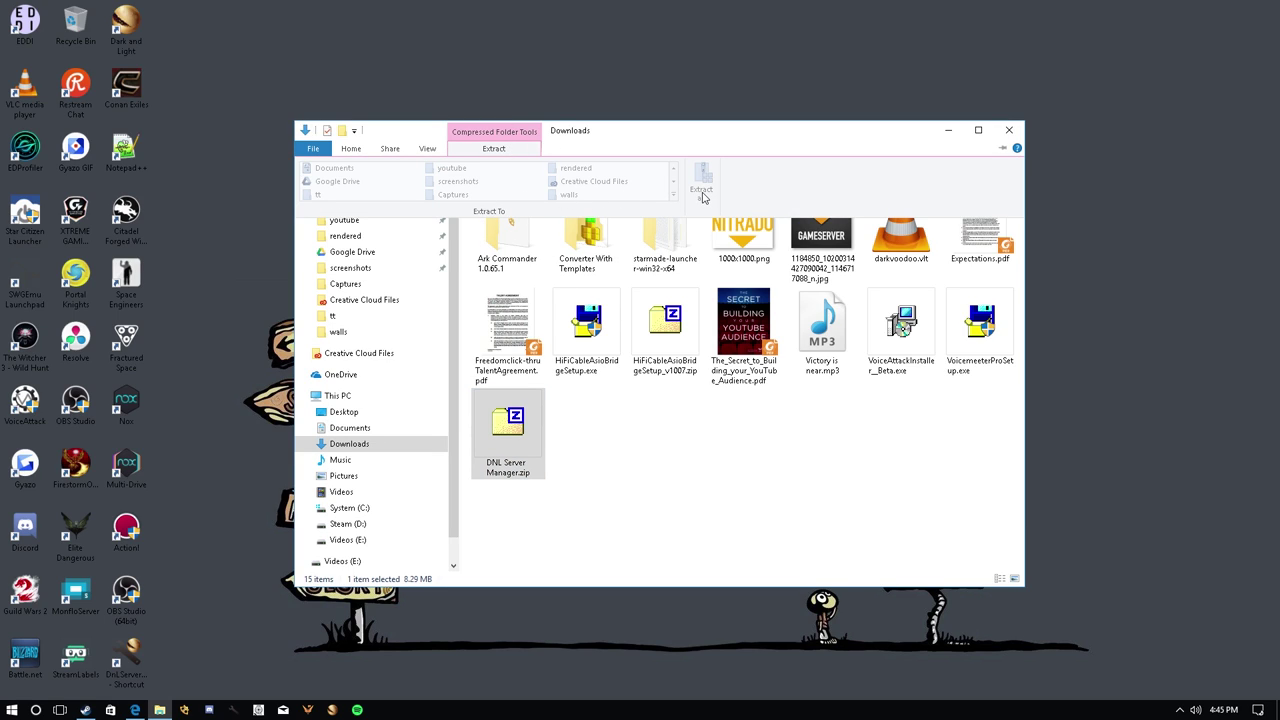
pyautogui.click(521, 430)
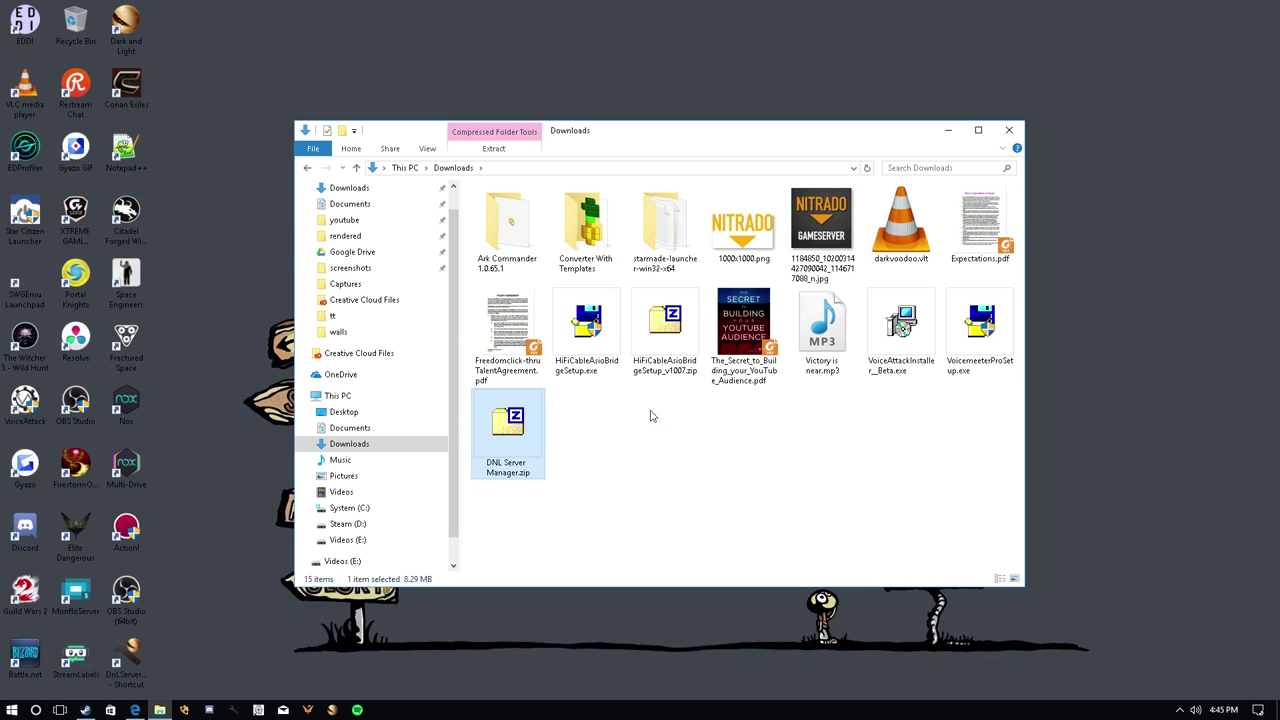
pyautogui.rightClick(532, 402)
pyautogui.moveTo(630, 438)
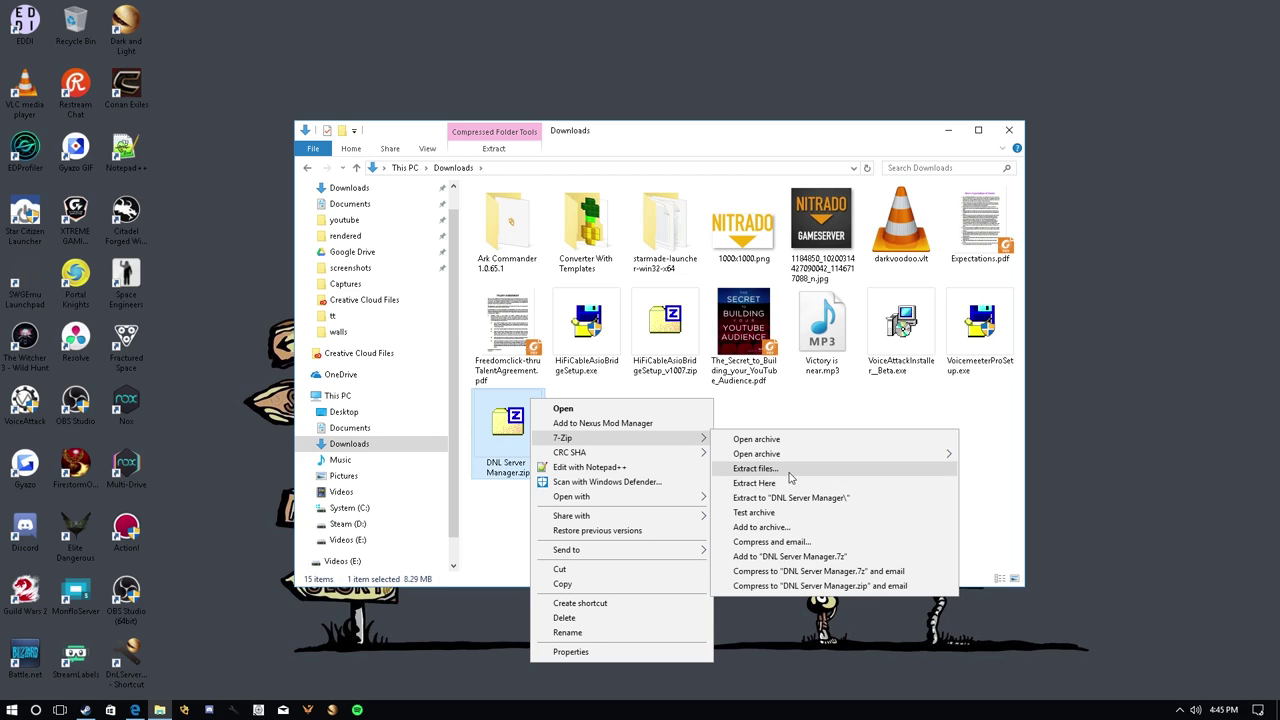
pyautogui.click(790, 467)
pyautogui.click(638, 439)
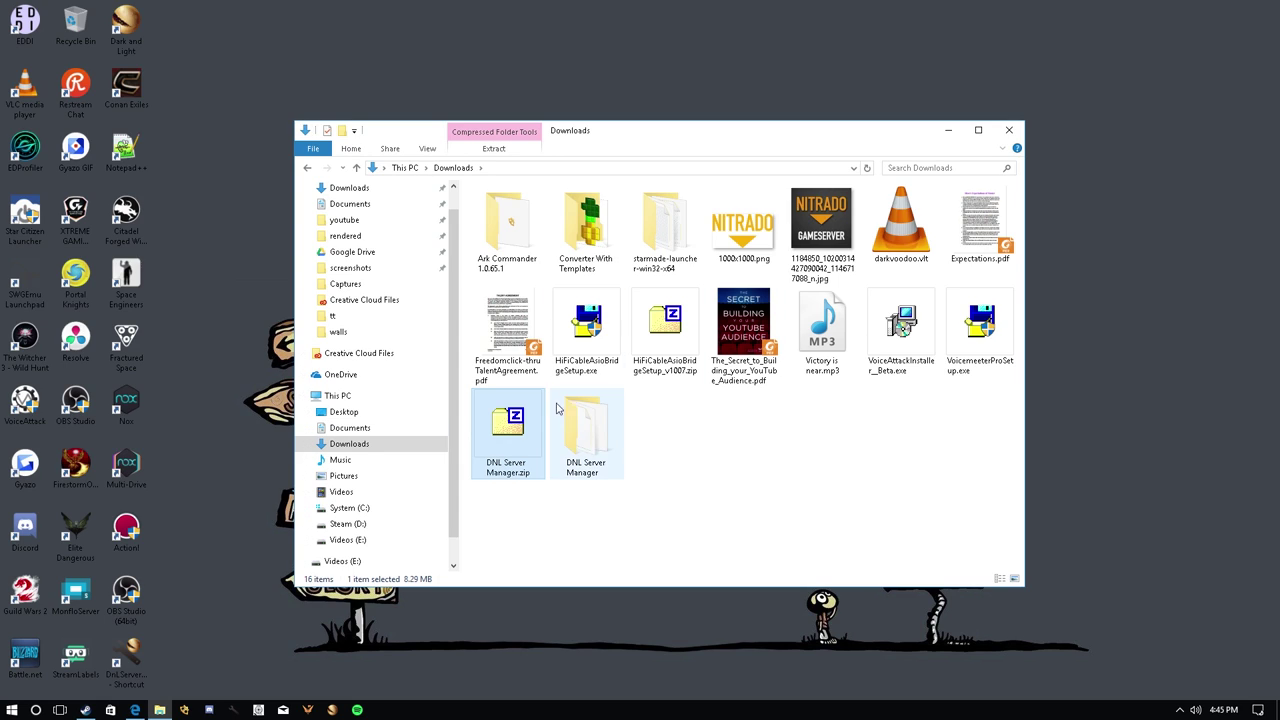
# - Copy the extracted DNL Server Manager folder from Downloads to the root of the System (C:) drive
pyautogui.moveTo(699, 489); pyautogui.dragTo(600, 395)
pyautogui.rightClick(599, 457)
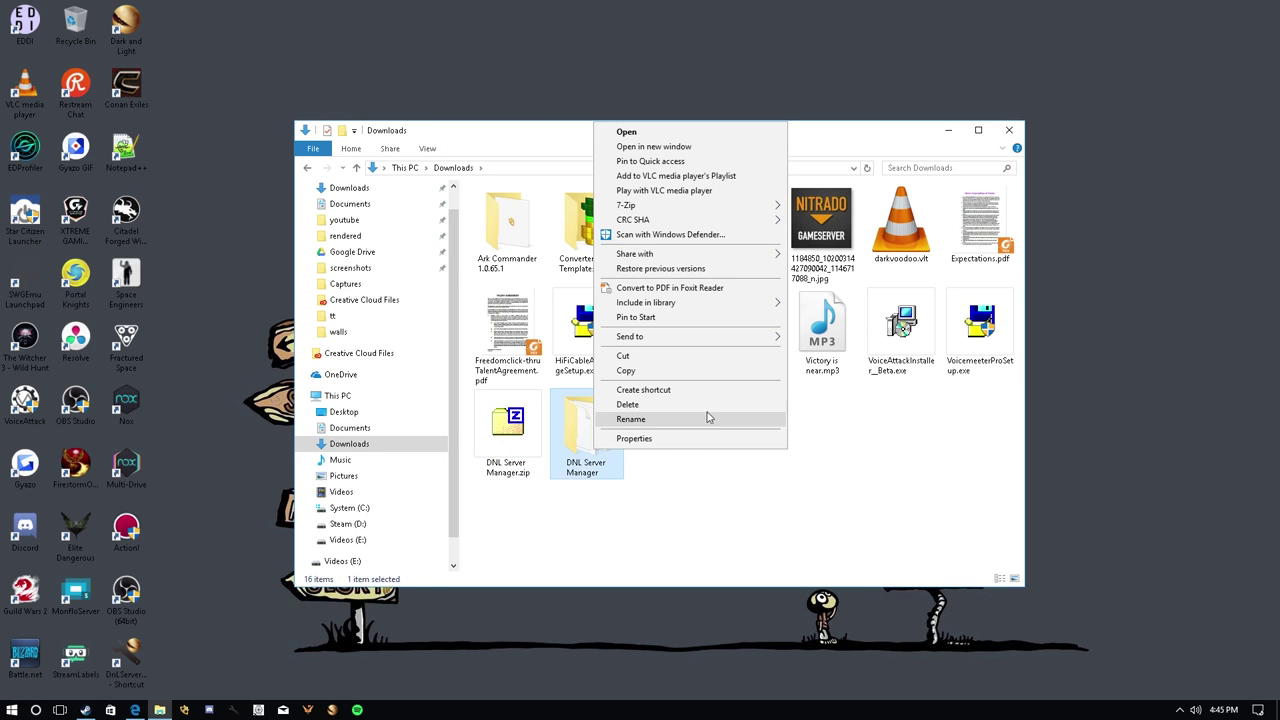
pyautogui.click(677, 374)
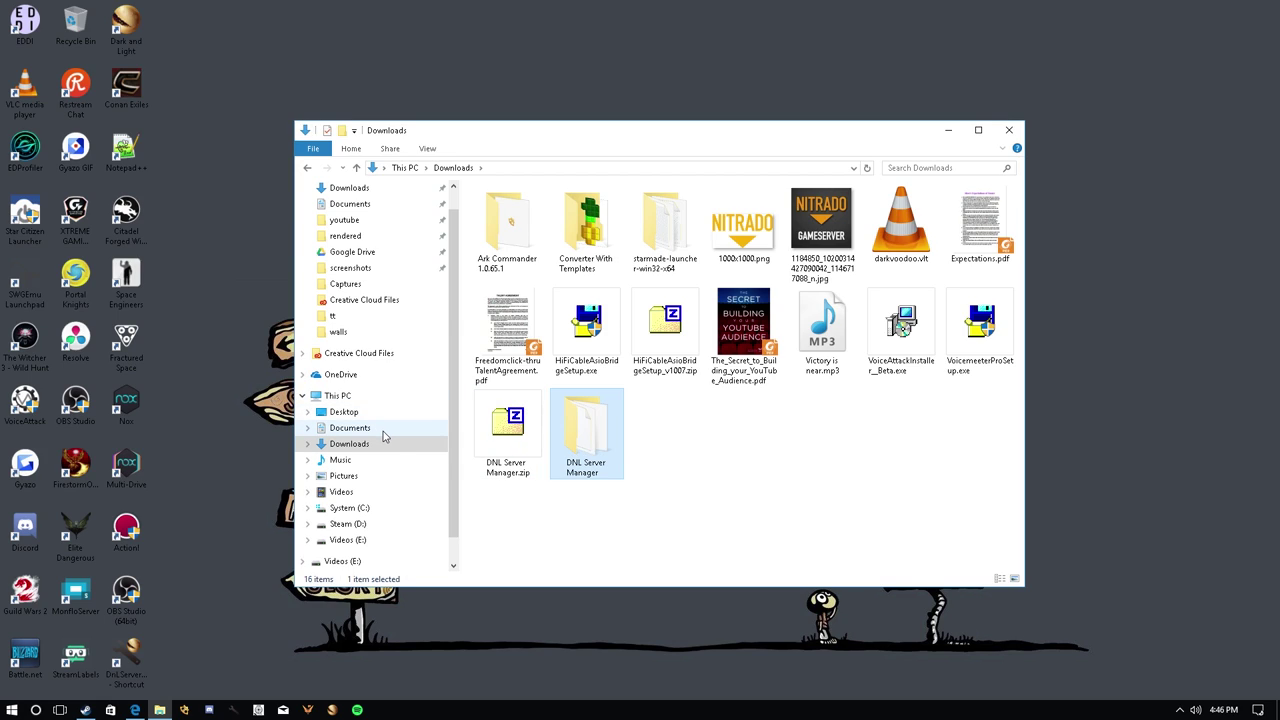
pyautogui.click(358, 511)
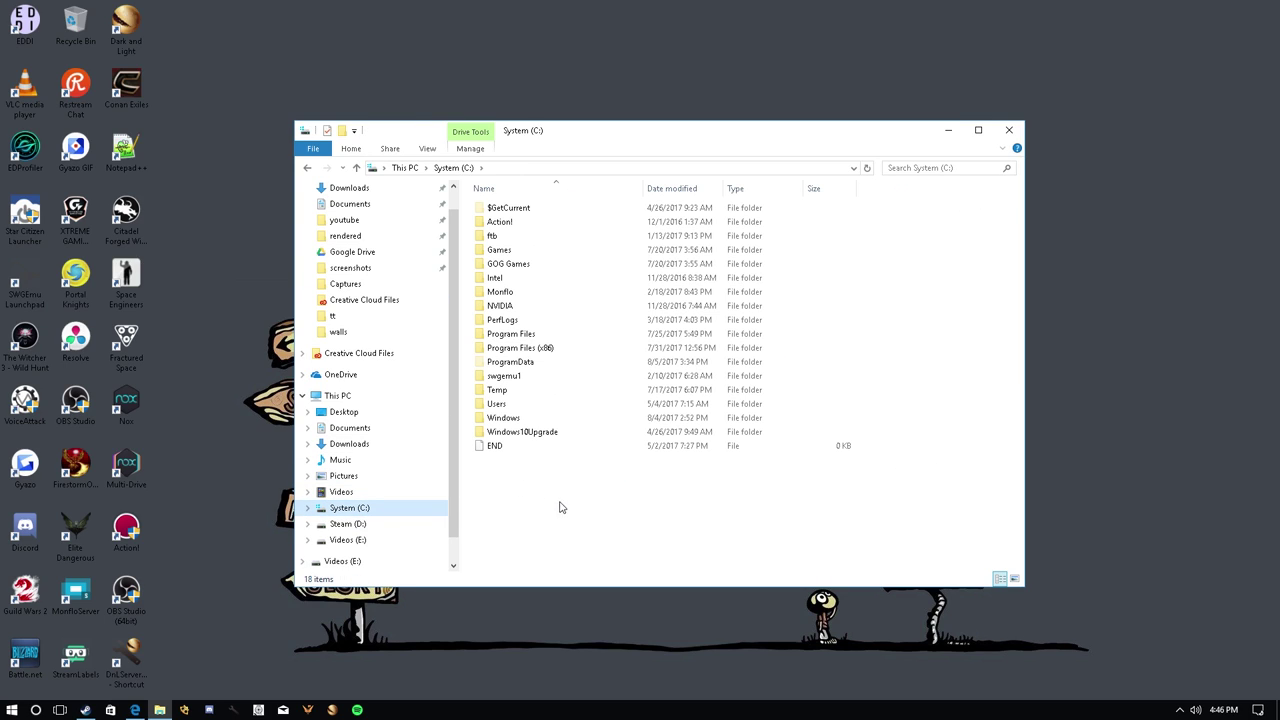
pyautogui.click(355, 525)
pyautogui.scroll(-2, 660, 420)
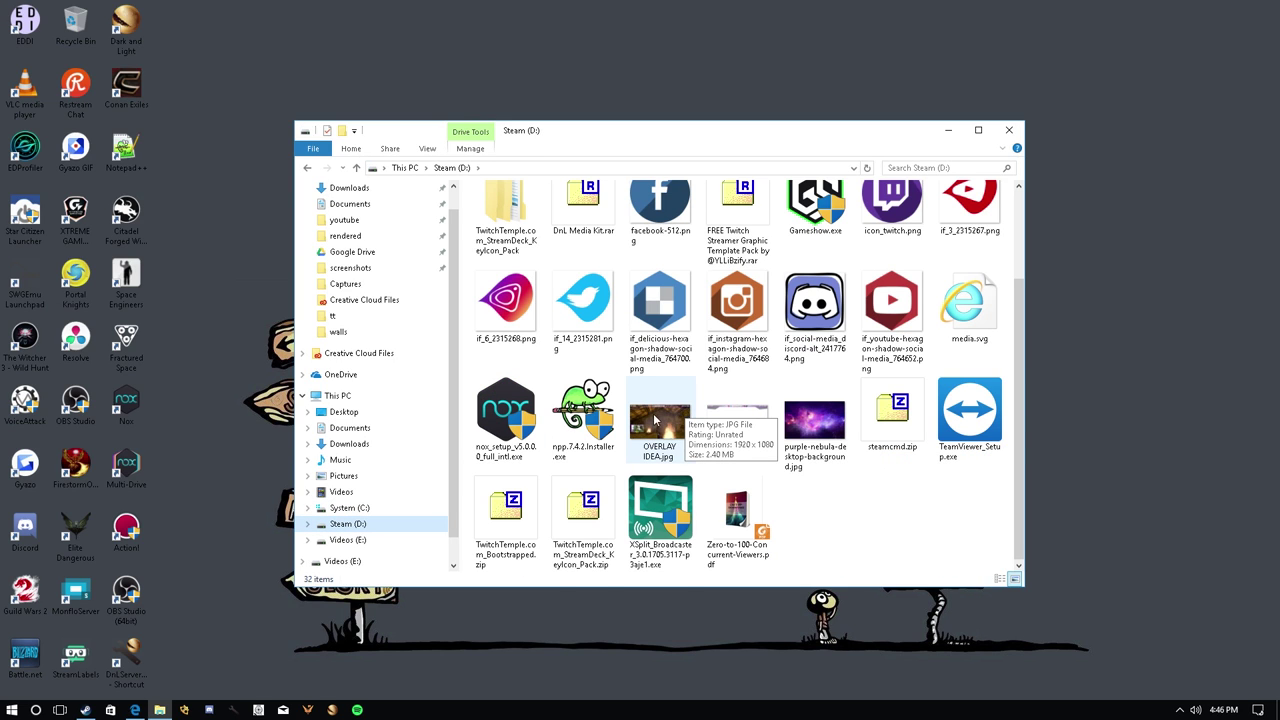
pyautogui.click(393, 511)
pyautogui.rightClick(551, 498)
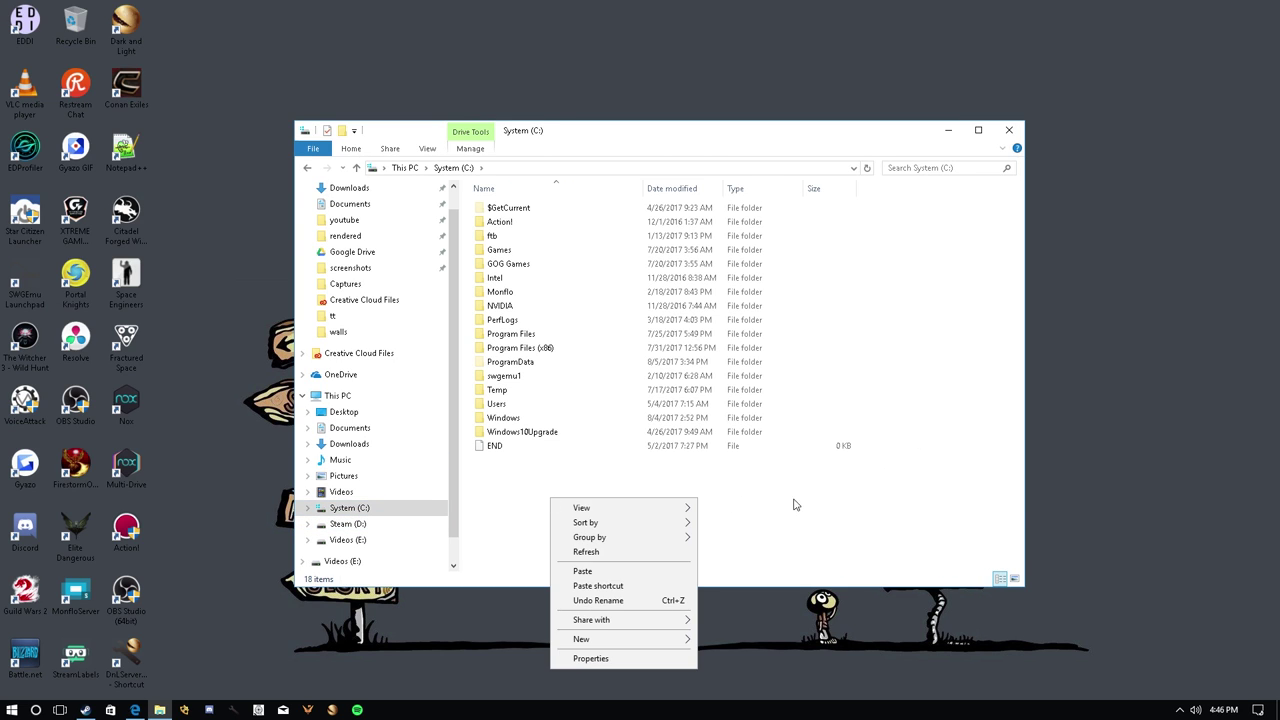
pyautogui.moveTo(640, 540)
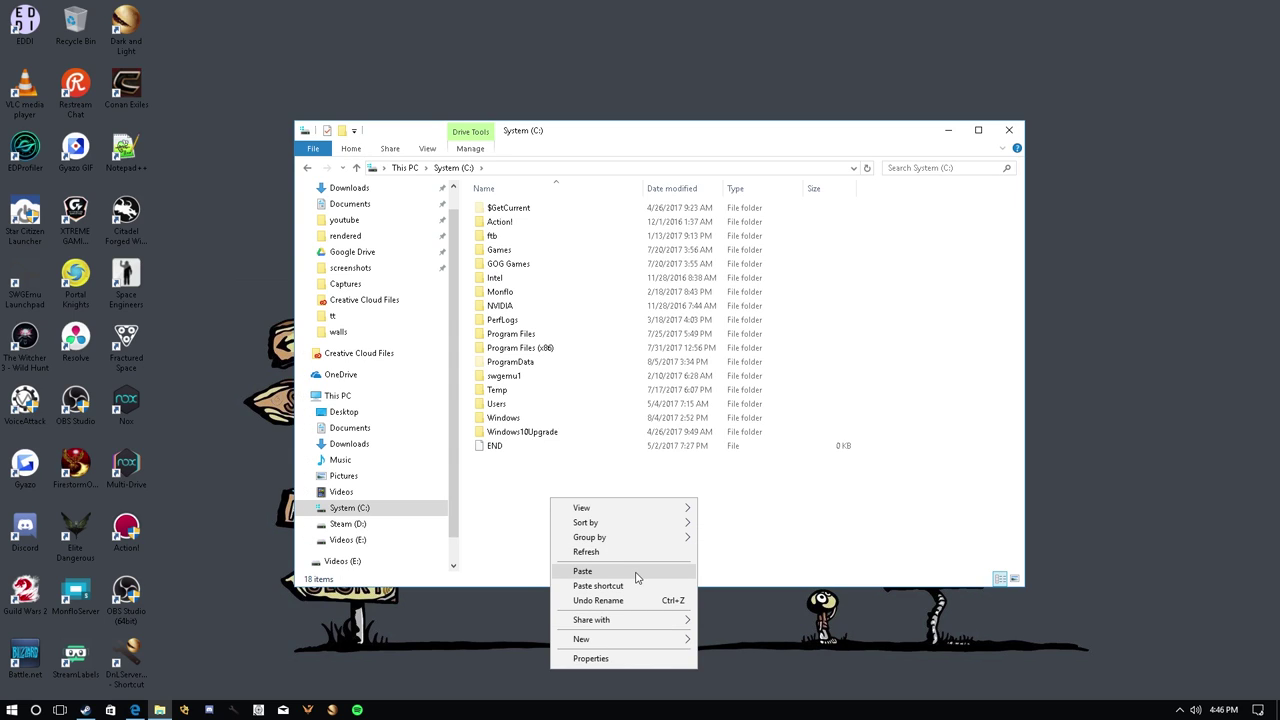
pyautogui.click(637, 577)
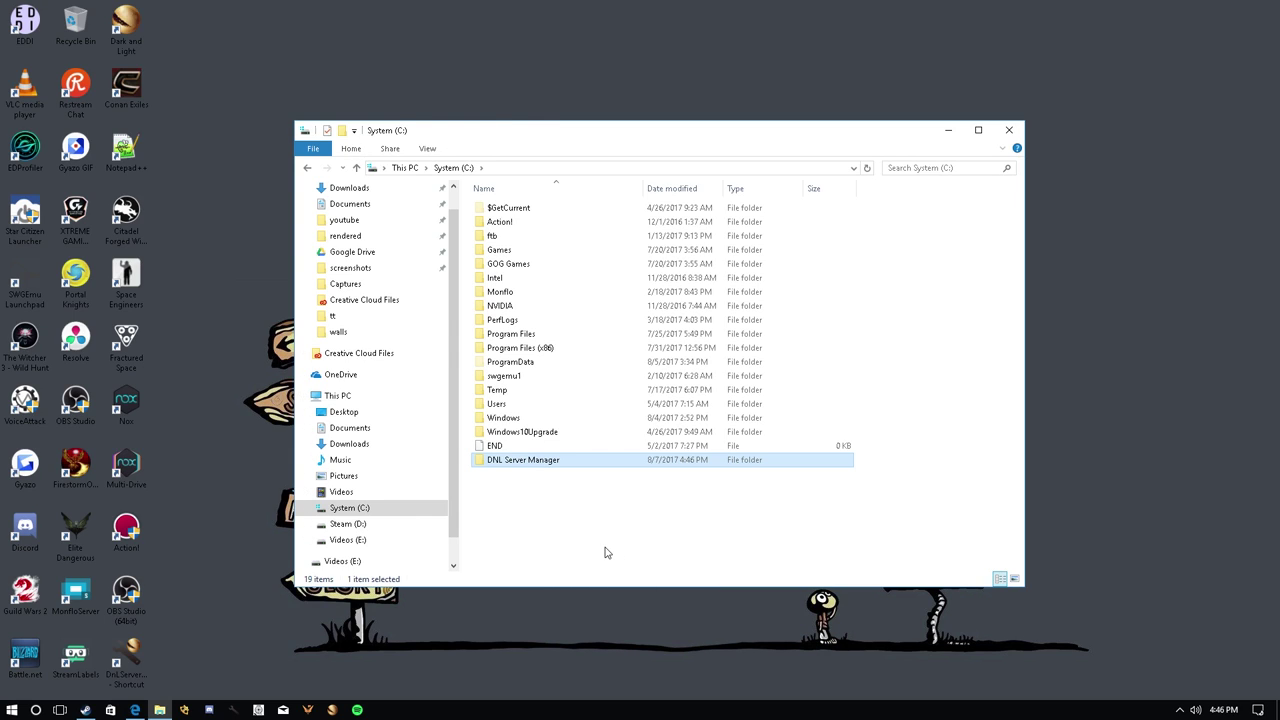
pyautogui.click(603, 551)
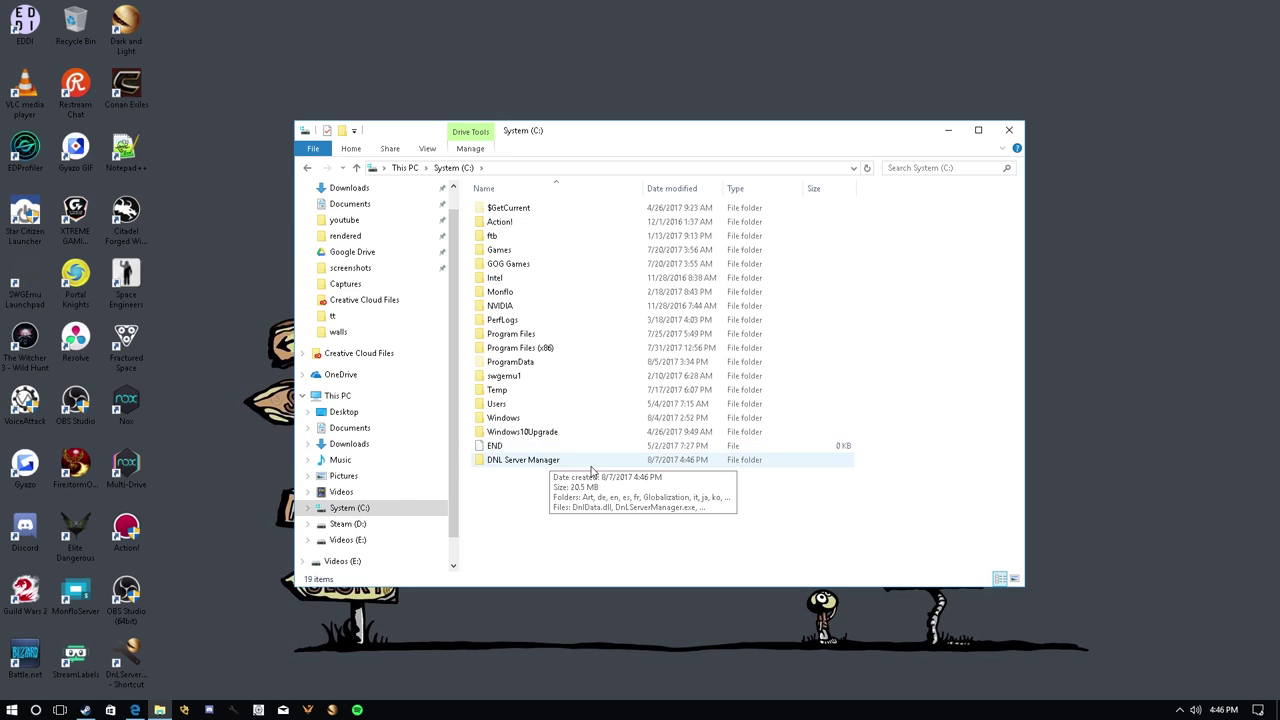
# - Create a desktop shortcut to DnLServerManager.exe from C:\DNL Server Manager, and delete the older DnLServerManager shortcut from the desktop
pyautogui.doubleClick(545, 462)
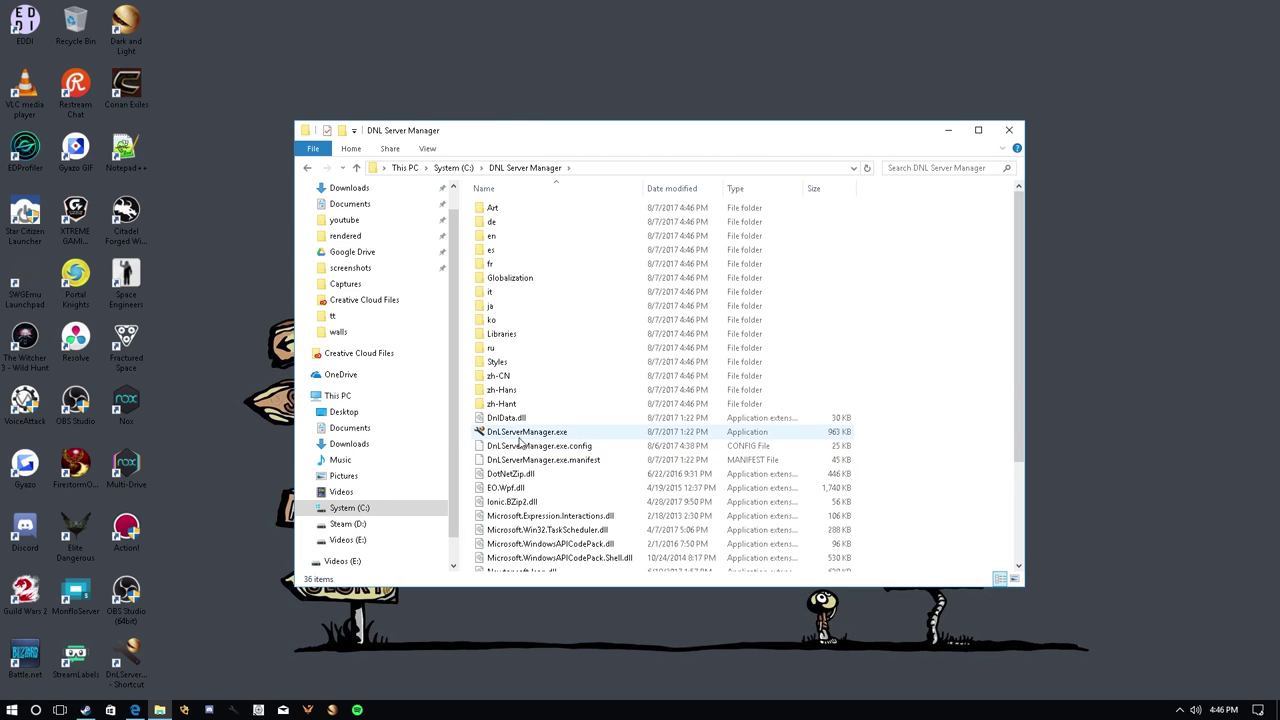
pyautogui.click(546, 437)
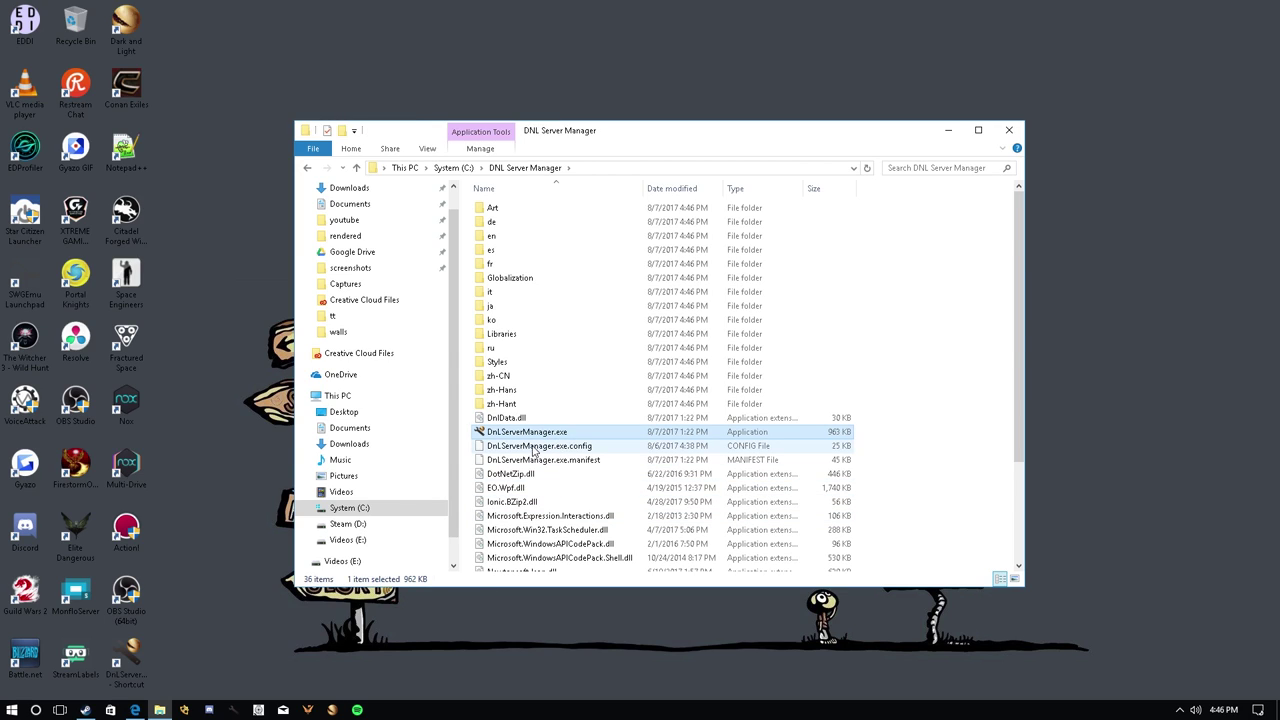
pyautogui.rightClick(541, 437)
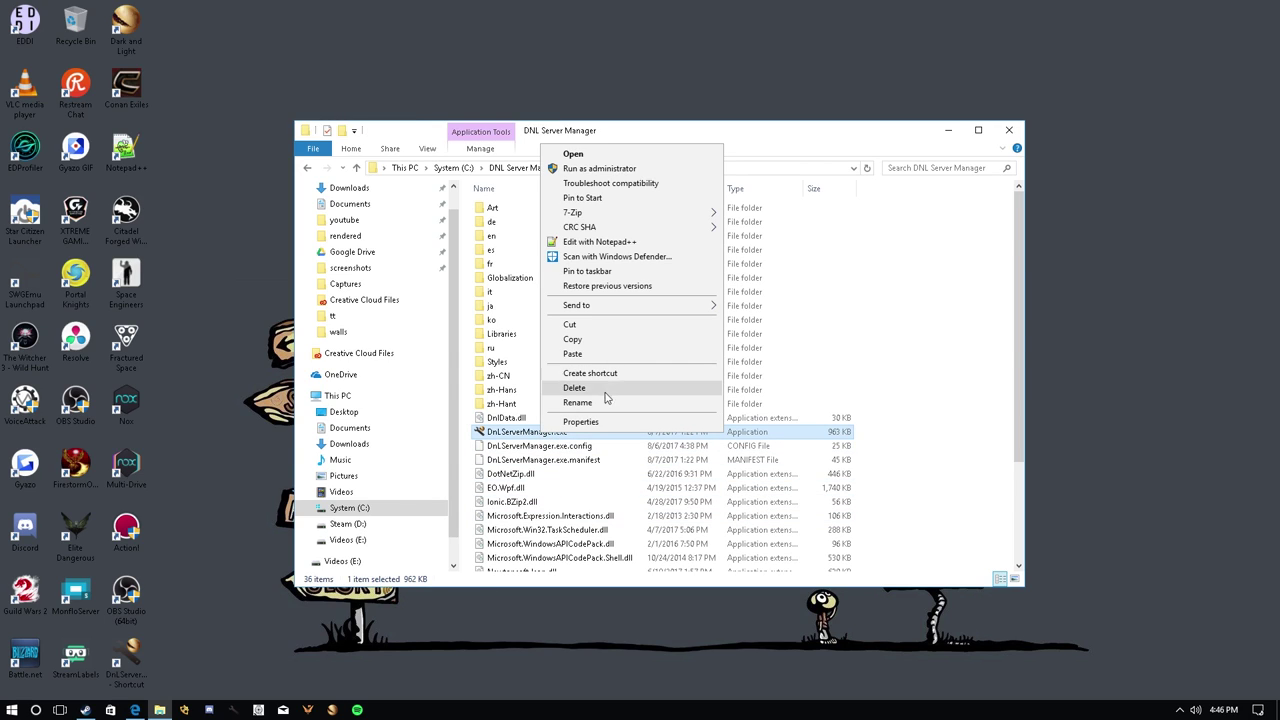
pyautogui.moveTo(643, 308)
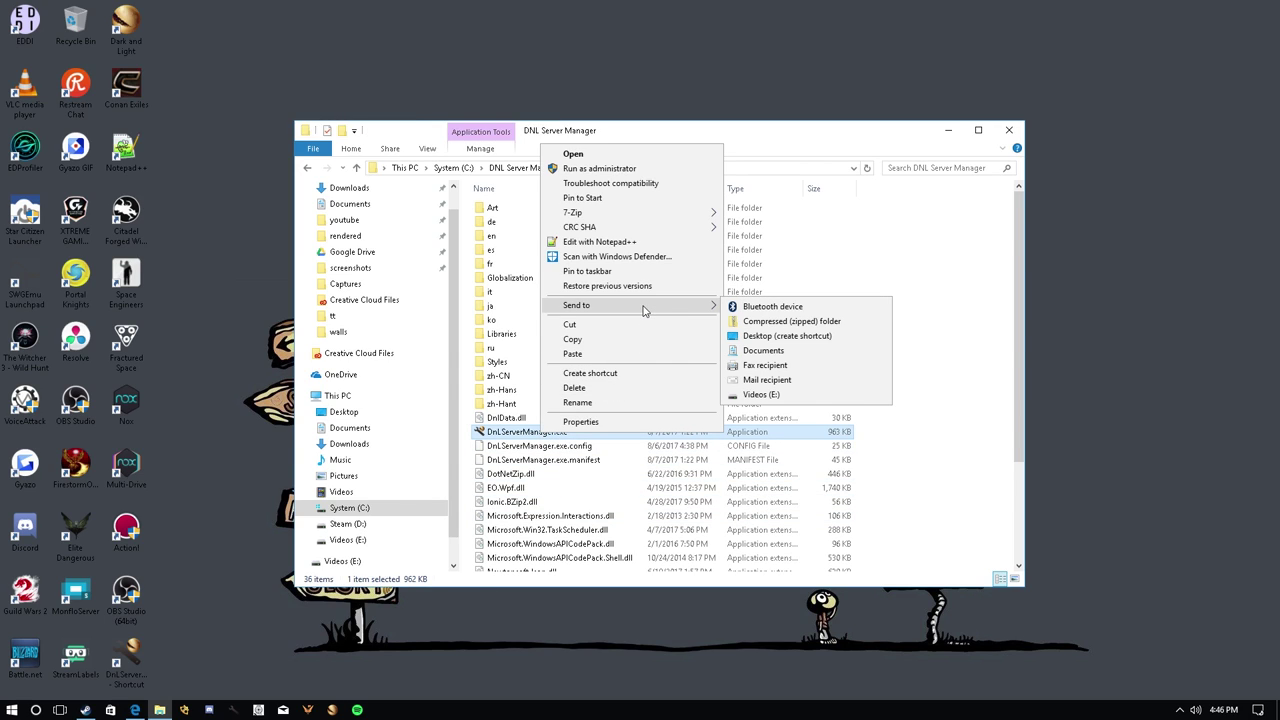
pyautogui.click(806, 336)
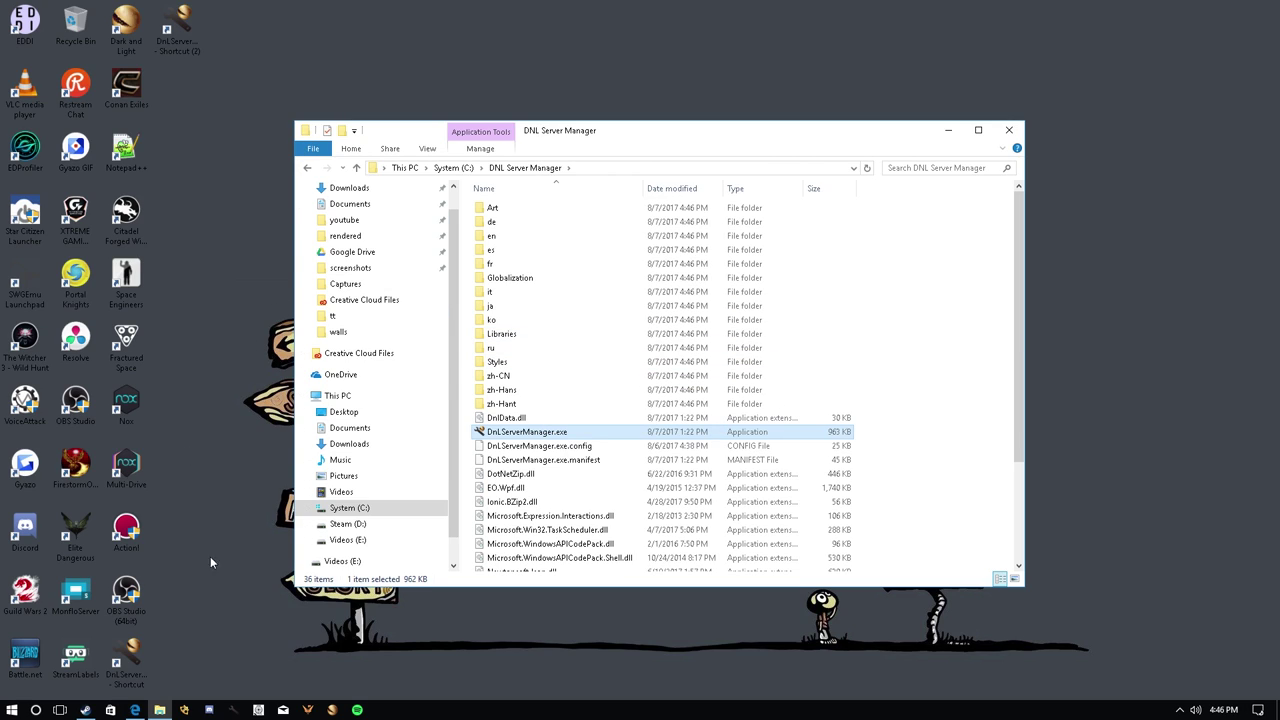
pyautogui.click(126, 660)
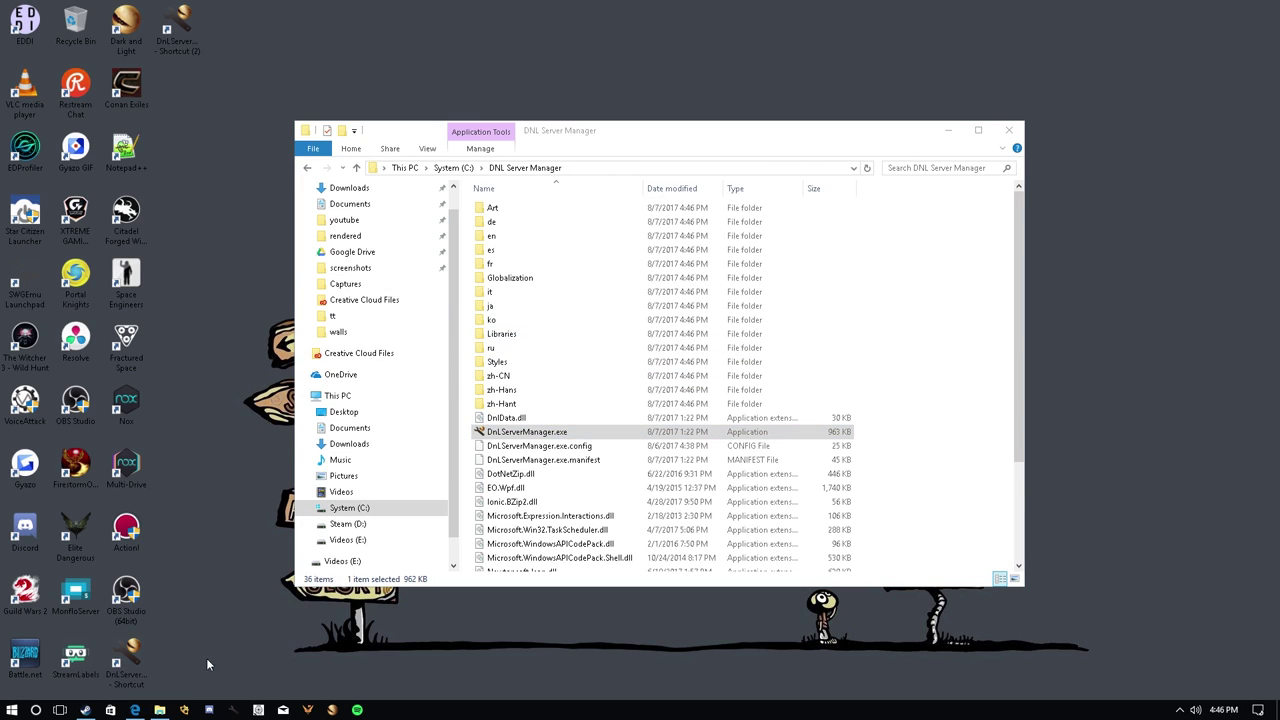
pyautogui.press('Delete')
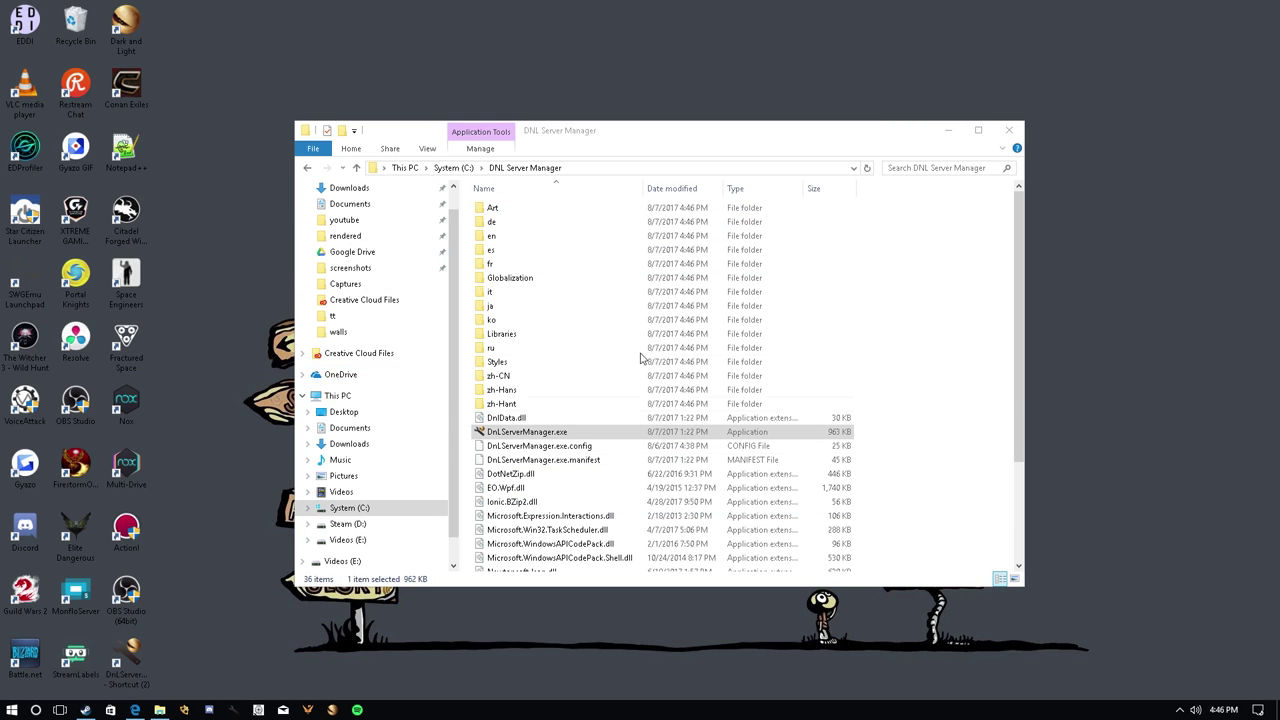
# - Minimize File Explorer and launch the server manager from its new desktop shortcut, agreeing to run it as Administrator
pyautogui.click(948, 131)
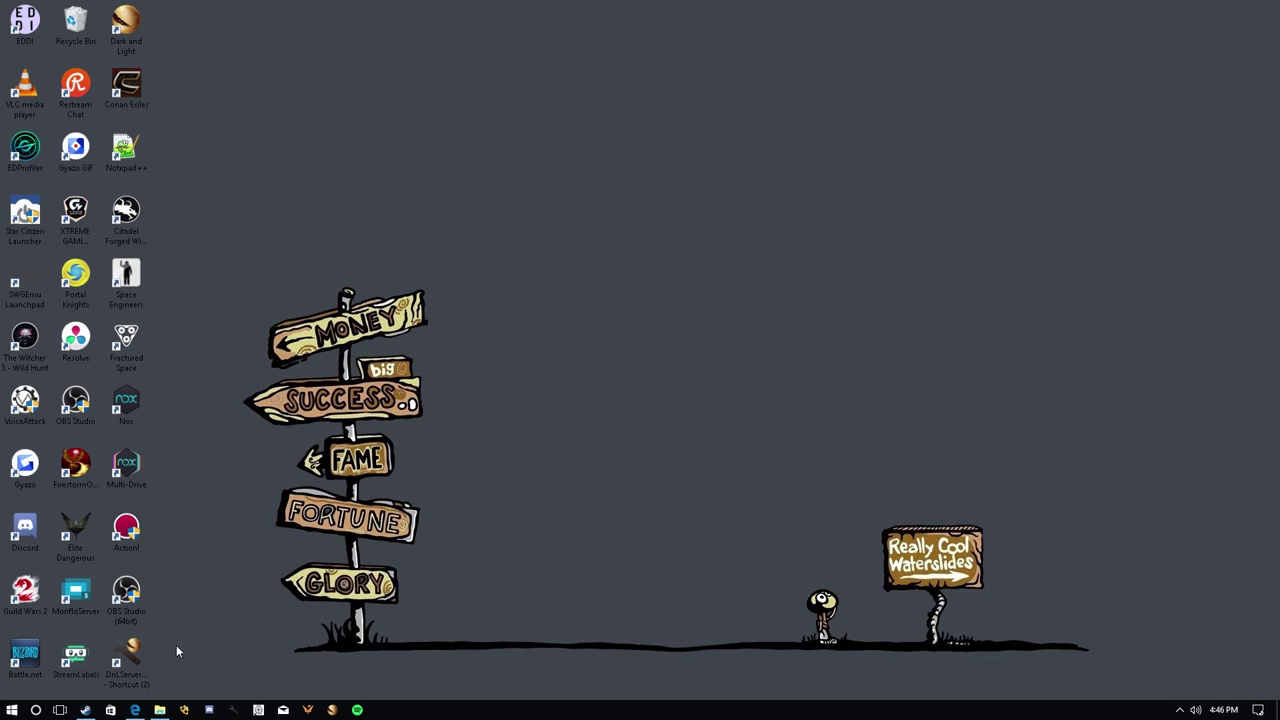
pyautogui.doubleClick(126, 656)
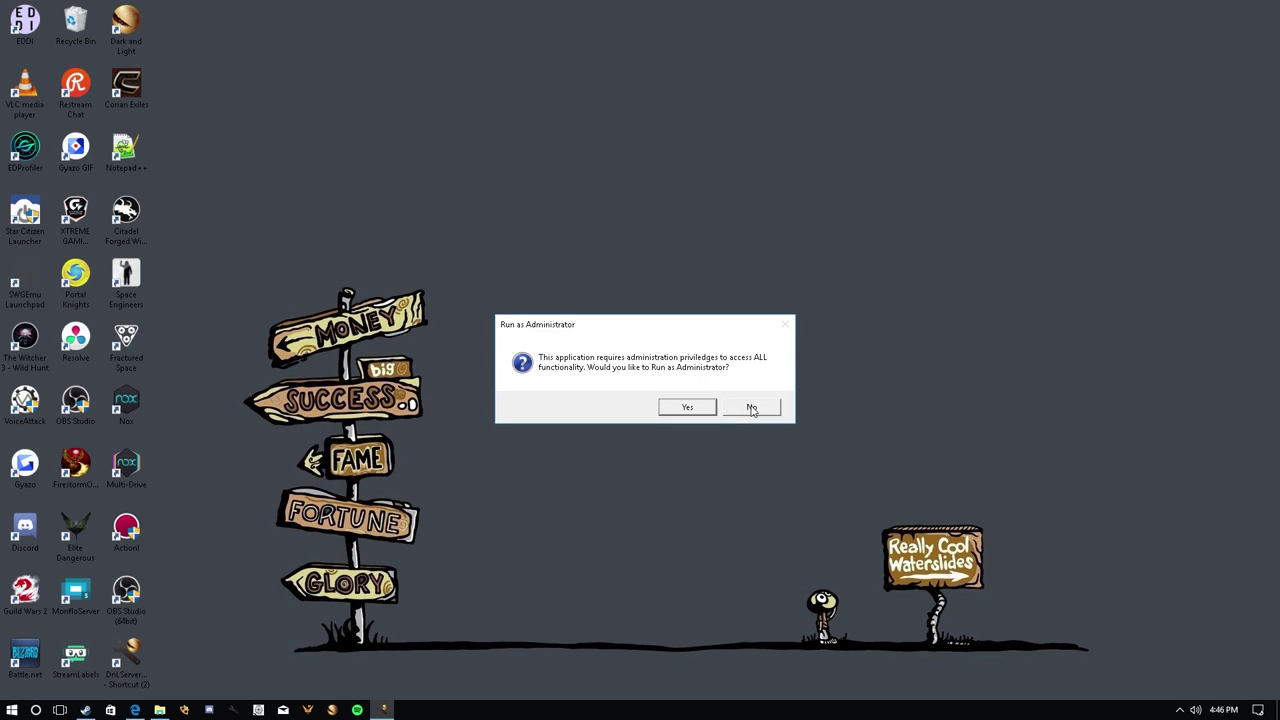
pyautogui.click(686, 413)
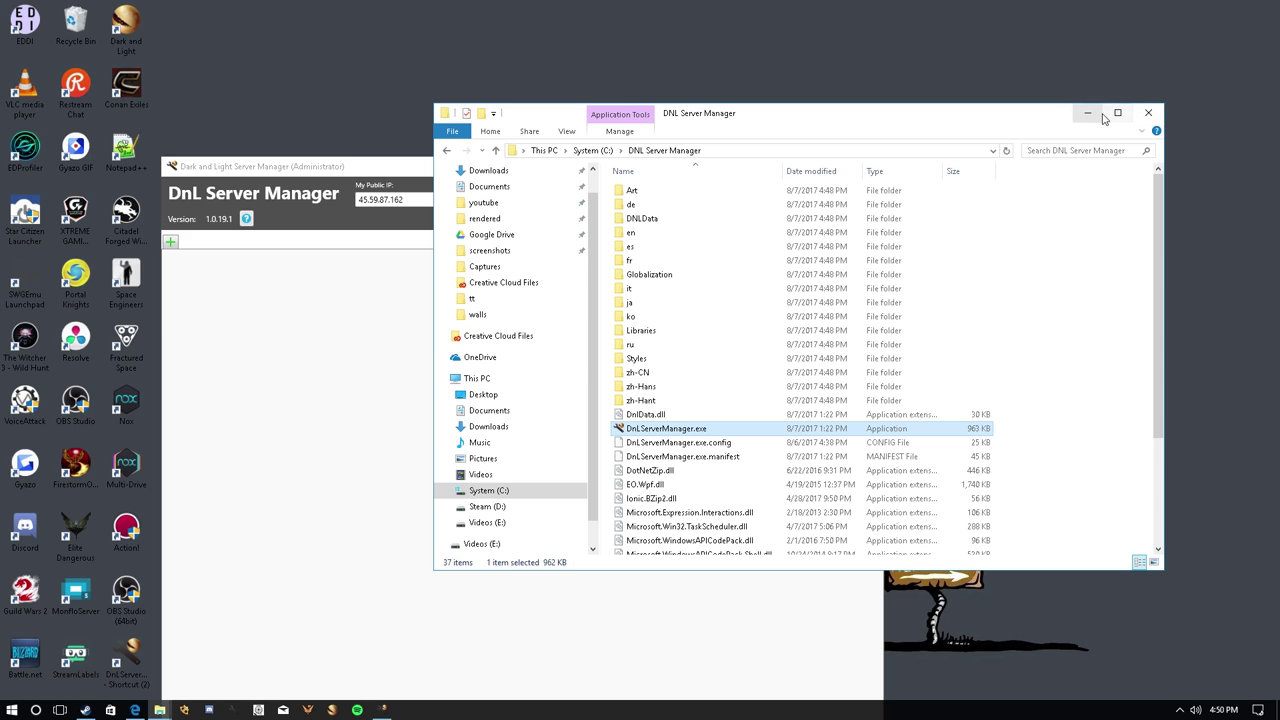
# - Clear File Explorer out of the way and create a new server profile named Tut
pyautogui.click(1086, 113)
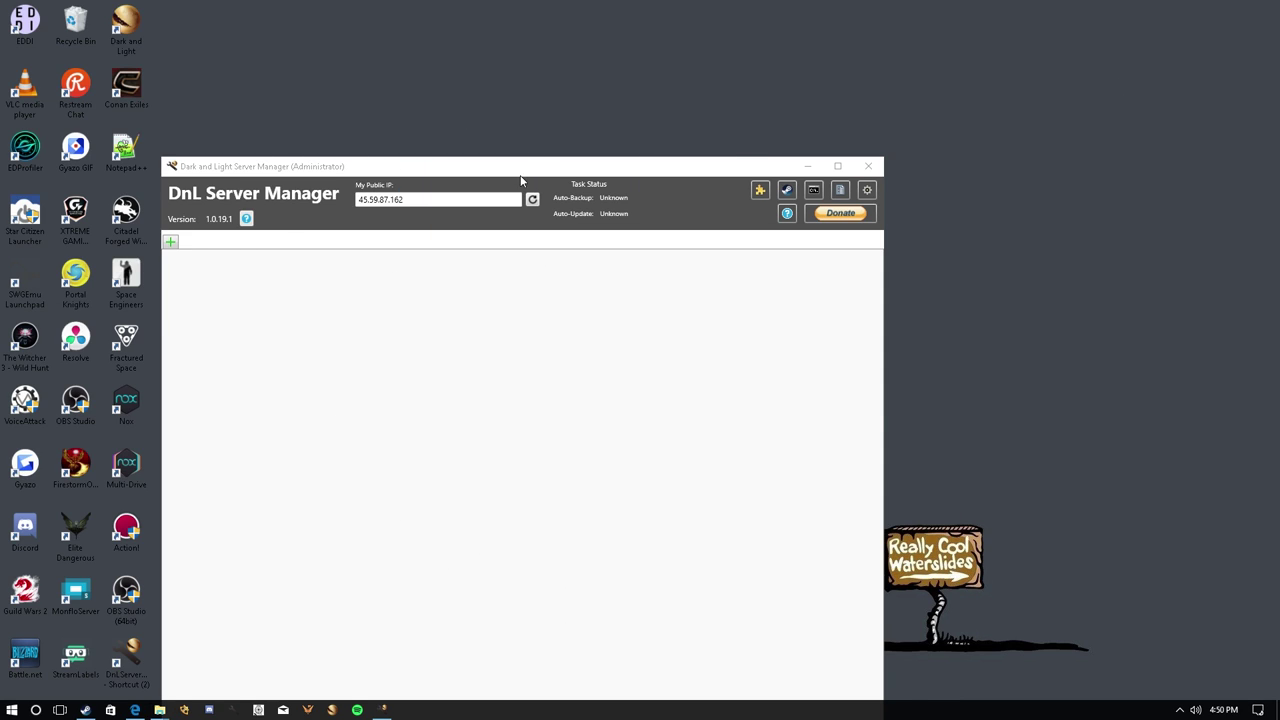
pyautogui.moveTo(520, 181); pyautogui.dragTo(645, 128)
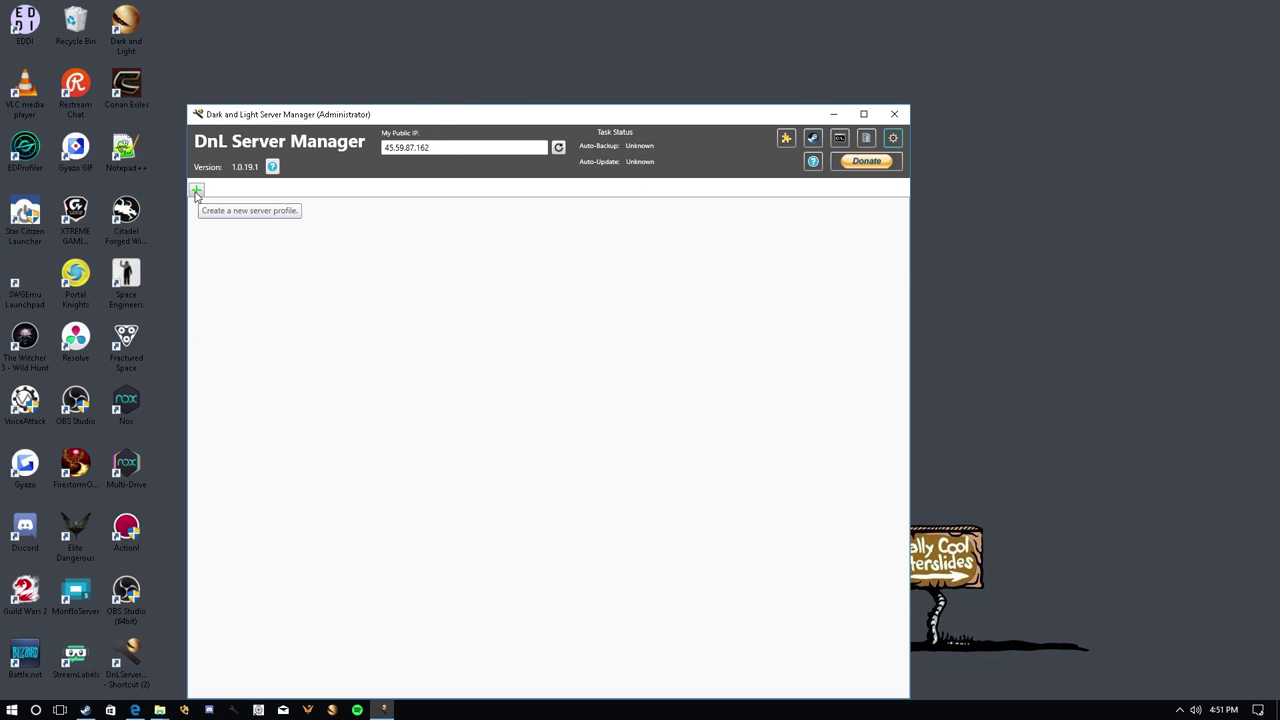
pyautogui.click(196, 191)
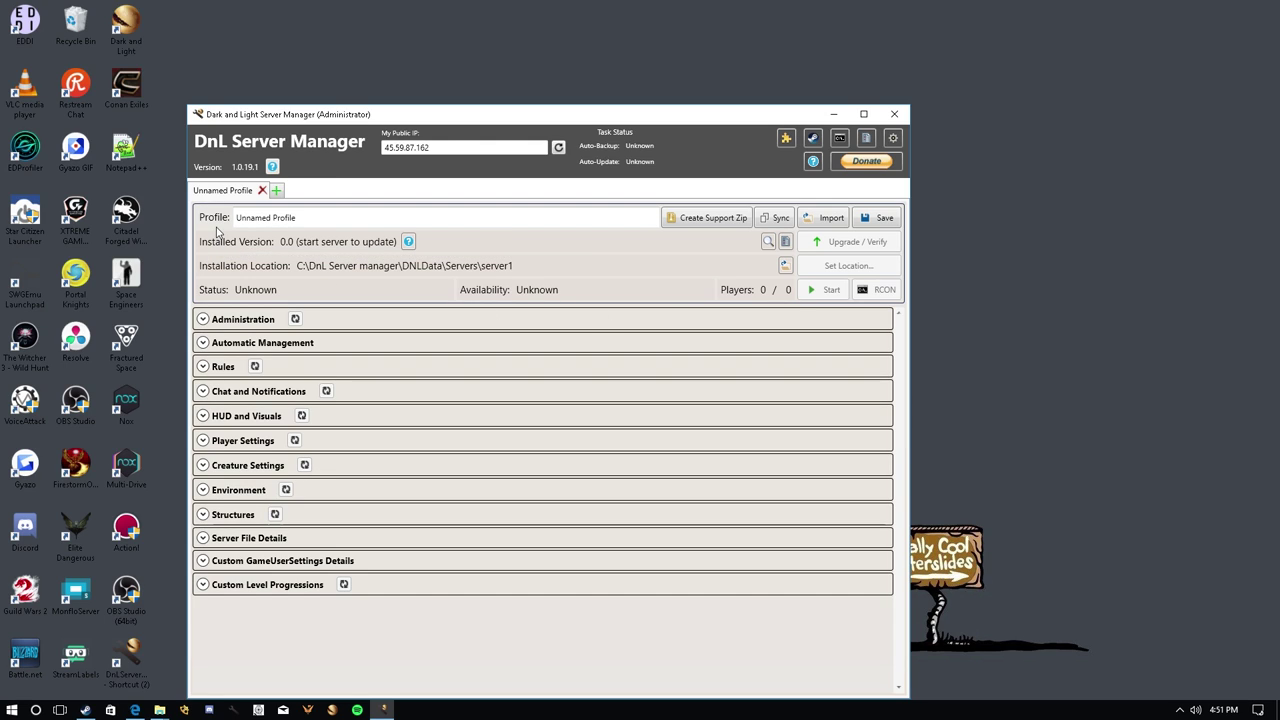
pyautogui.moveTo(310, 217); pyautogui.dragTo(114, 229)
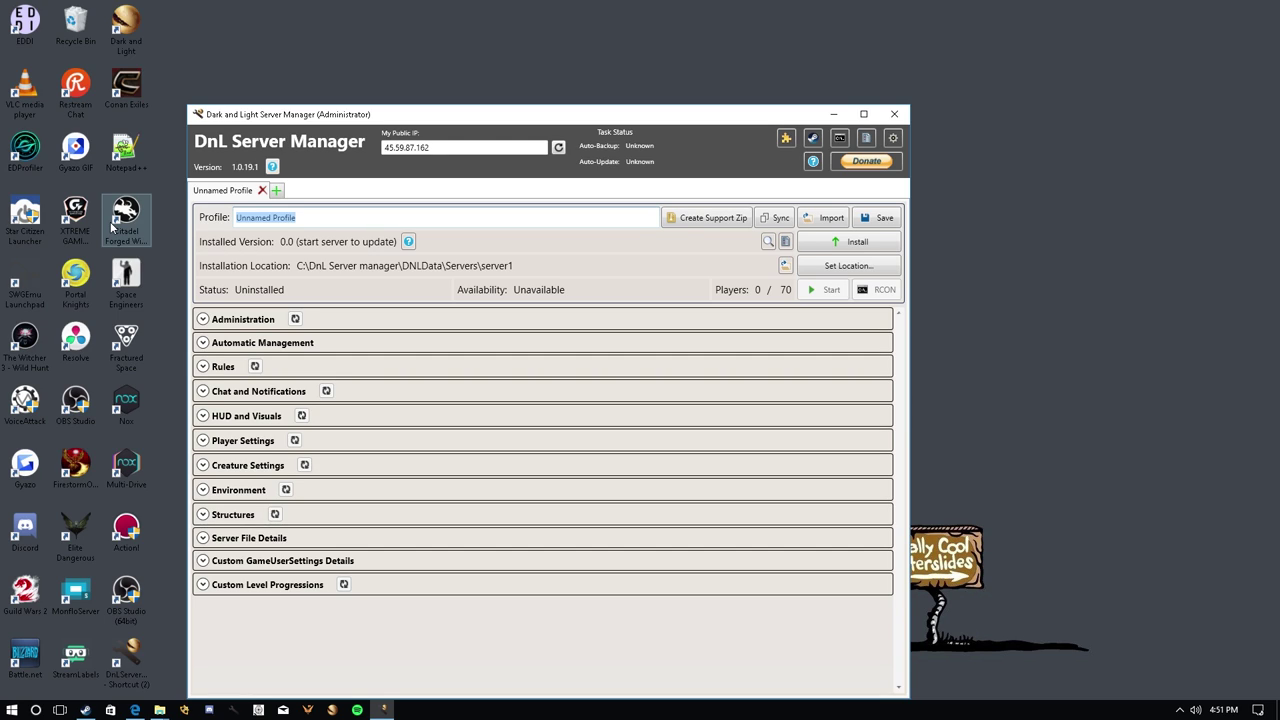
pyautogui.write('Tu')
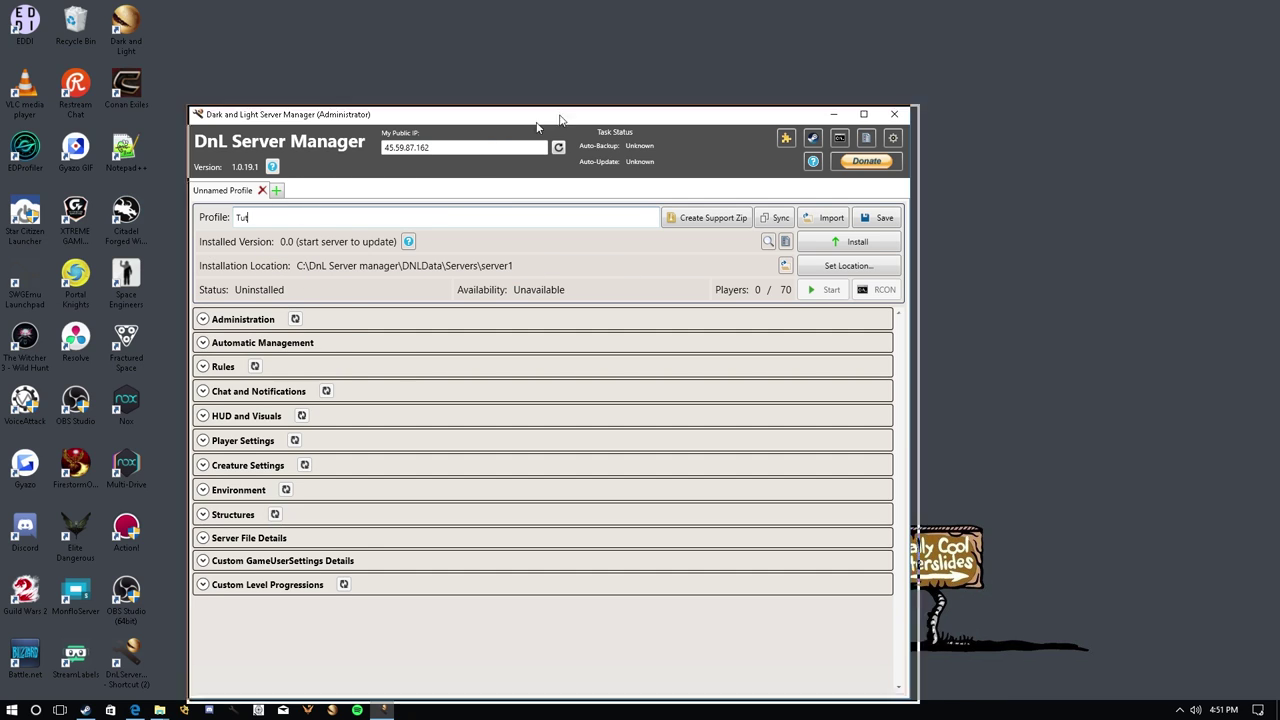
pyautogui.moveTo(563, 121); pyautogui.dragTo(729, 53)
pyautogui.write('t')
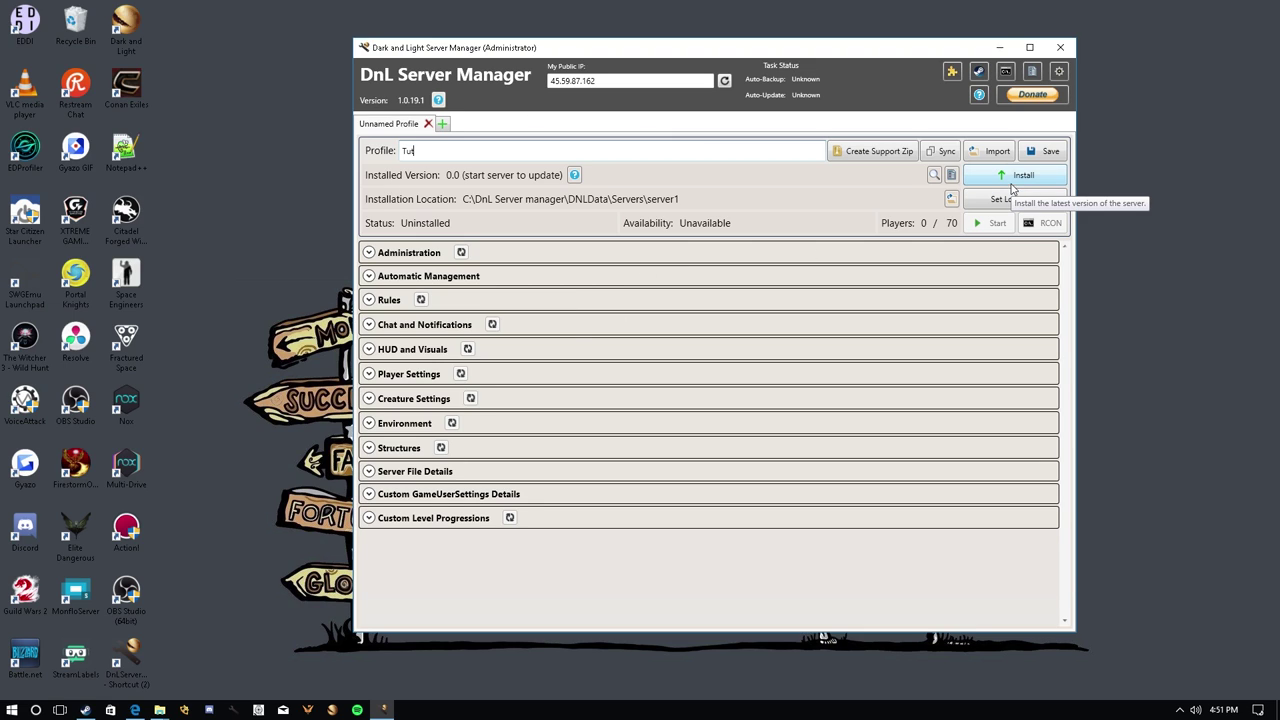
# - Install the latest server version for the Tut profile and close the update progress window once the upgrade process finishes
pyautogui.click(1014, 176)
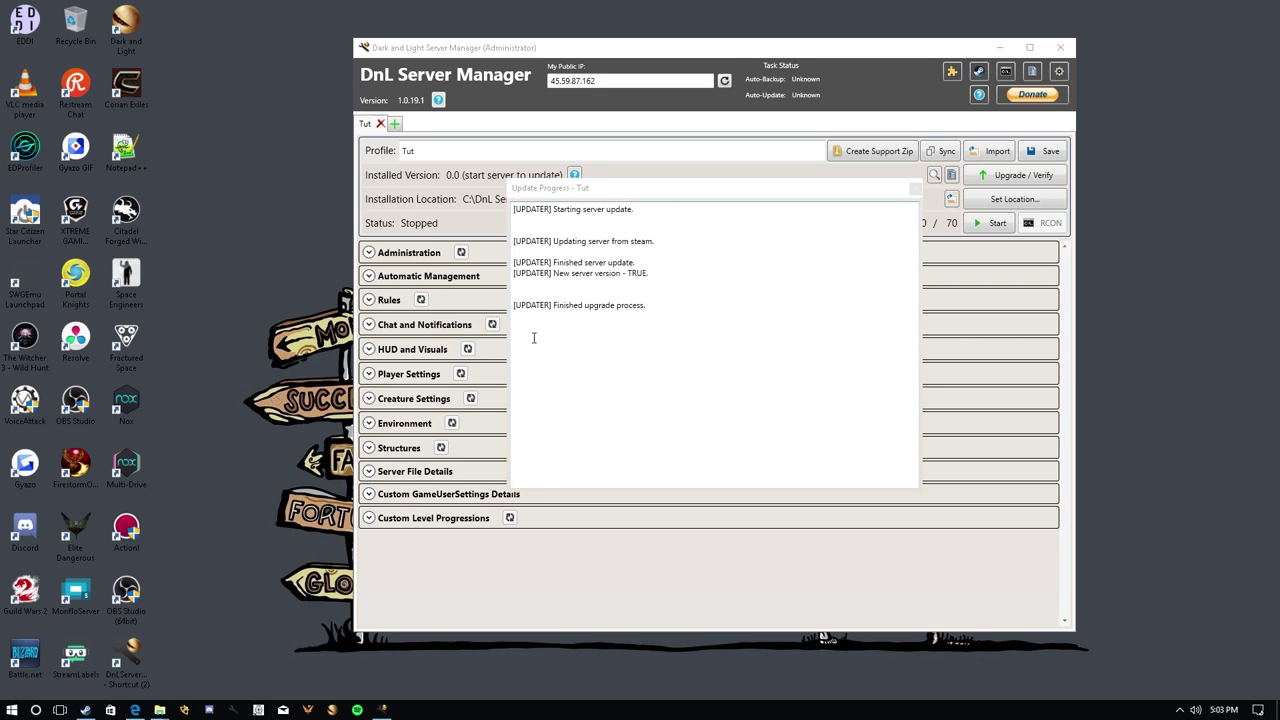
pyautogui.moveTo(654, 309); pyautogui.dragTo(479, 312)
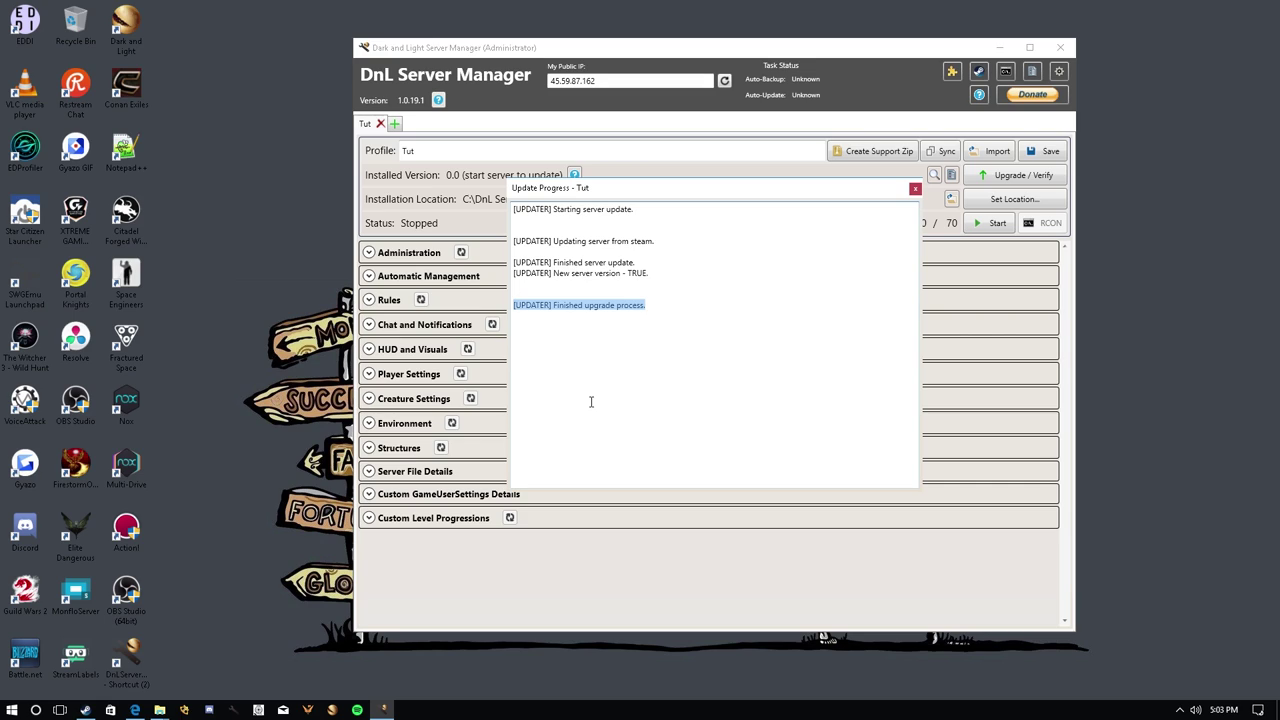
pyautogui.click(915, 189)
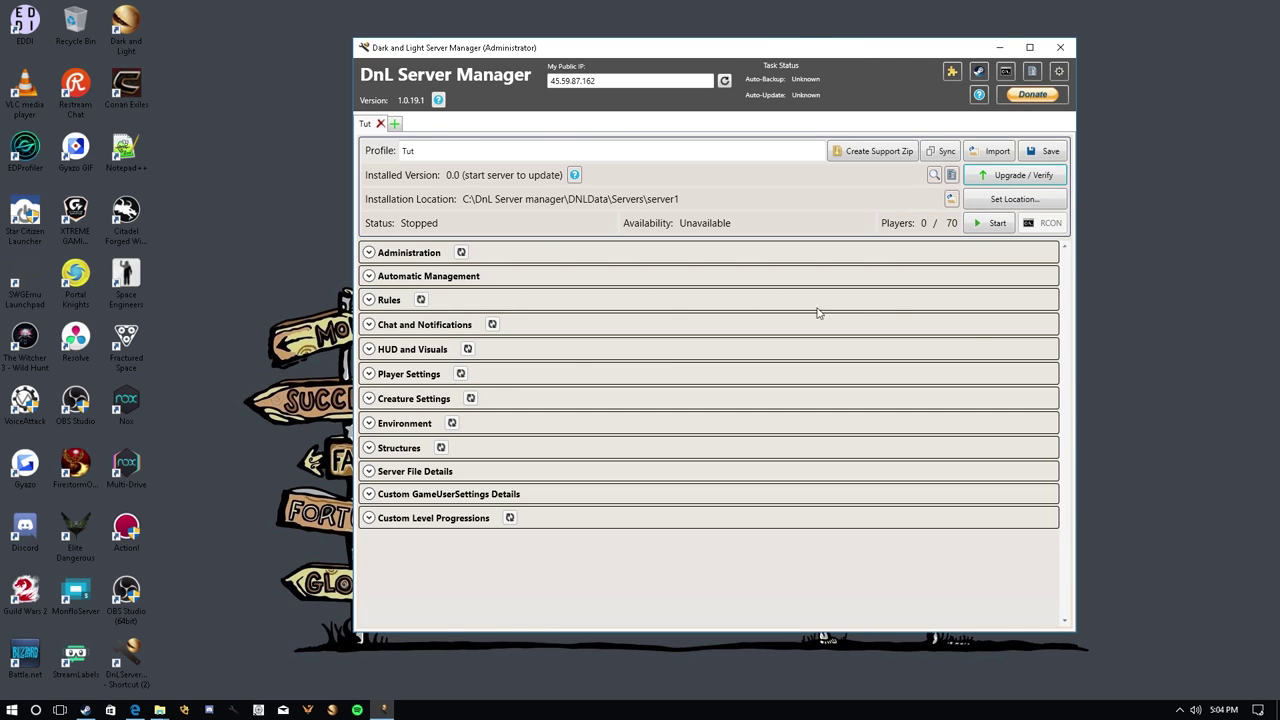
# - Expand the Administration section and set the server name to Tut King Server
pyautogui.click(369, 253)
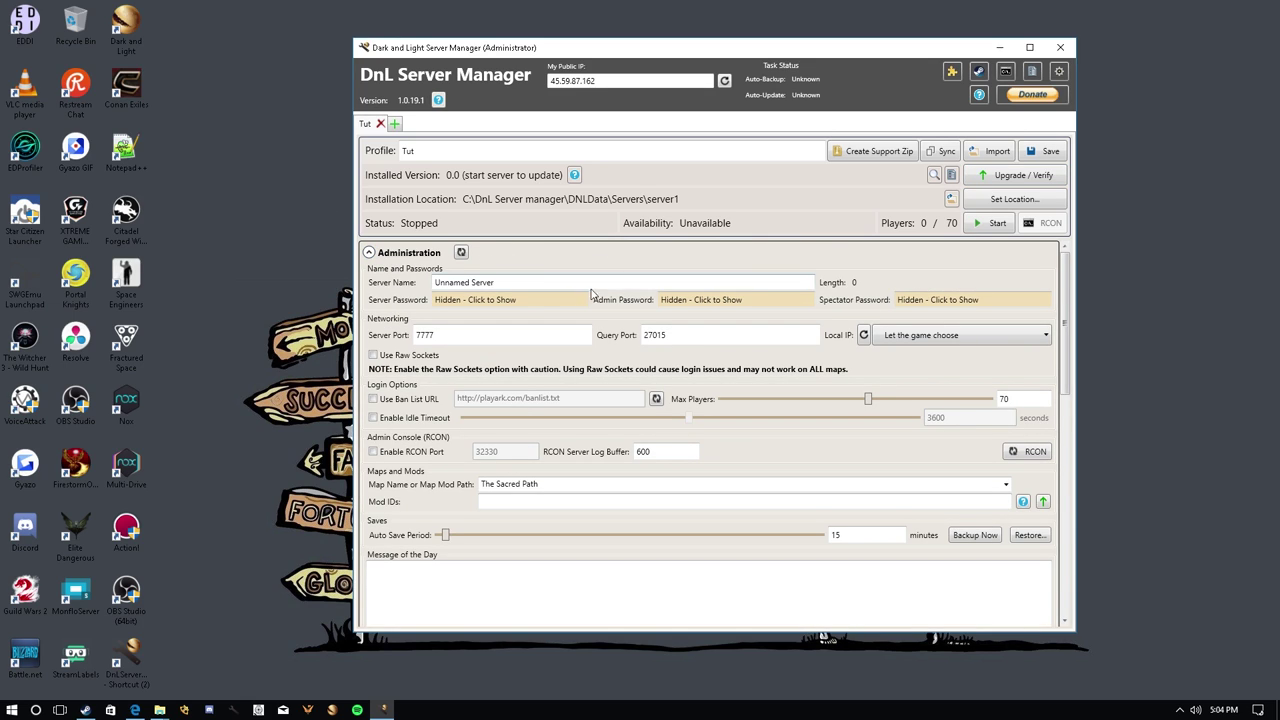
pyautogui.click(790, 281)
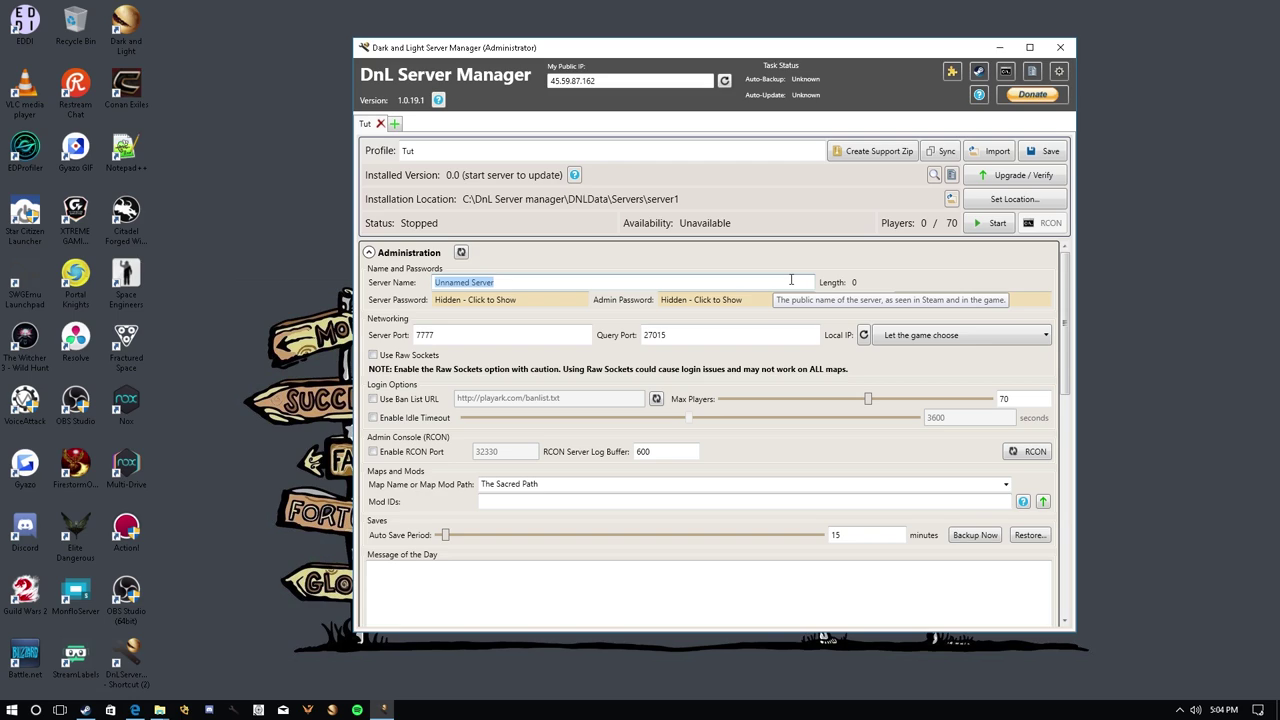
pyautogui.write('Tut King Server')
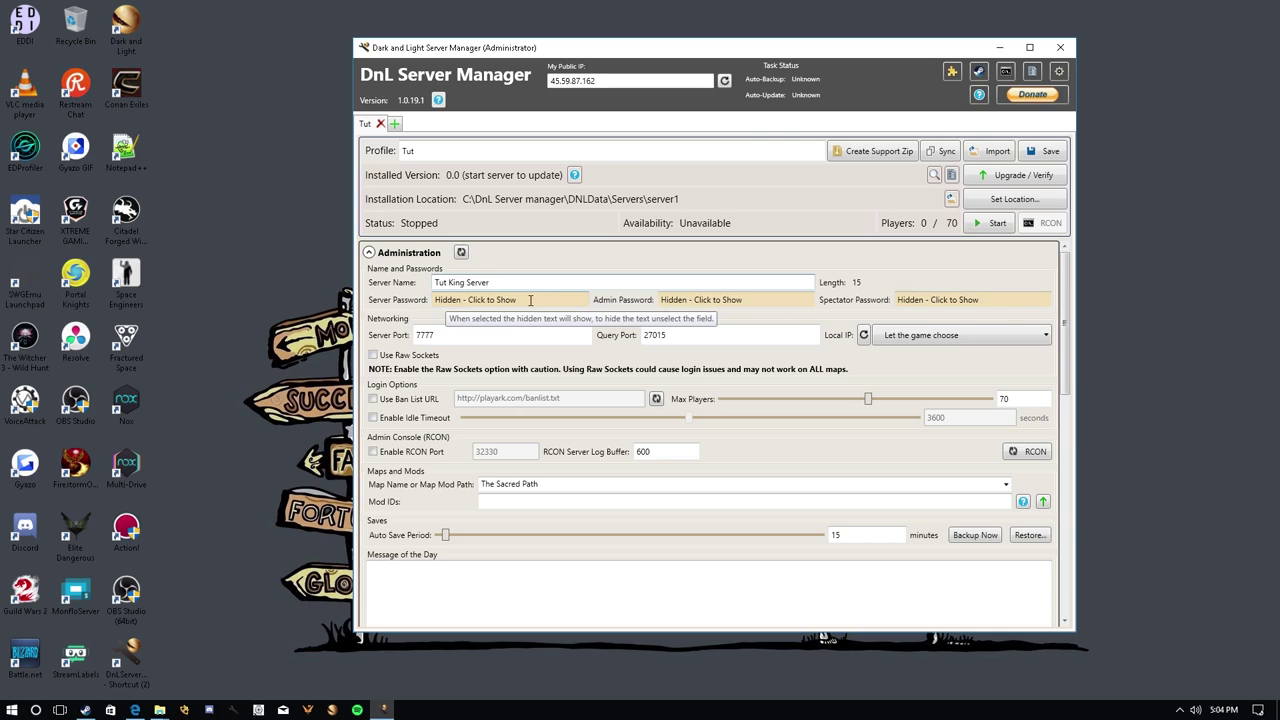
# - Reveal the hidden server, admin and spectator passwords, examine the remaining Administration options, and collapse the section
pyautogui.click(530, 300)
pyautogui.click(728, 299)
pyautogui.click(937, 299)
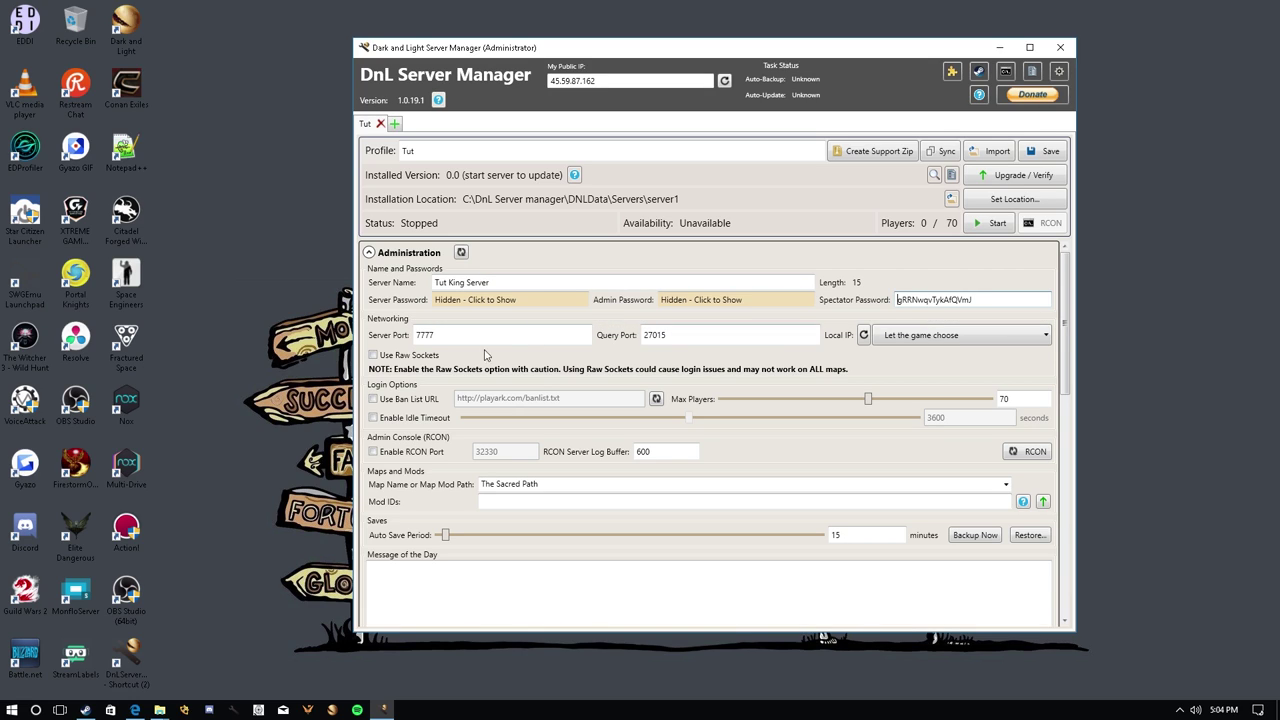
pyautogui.click(538, 299)
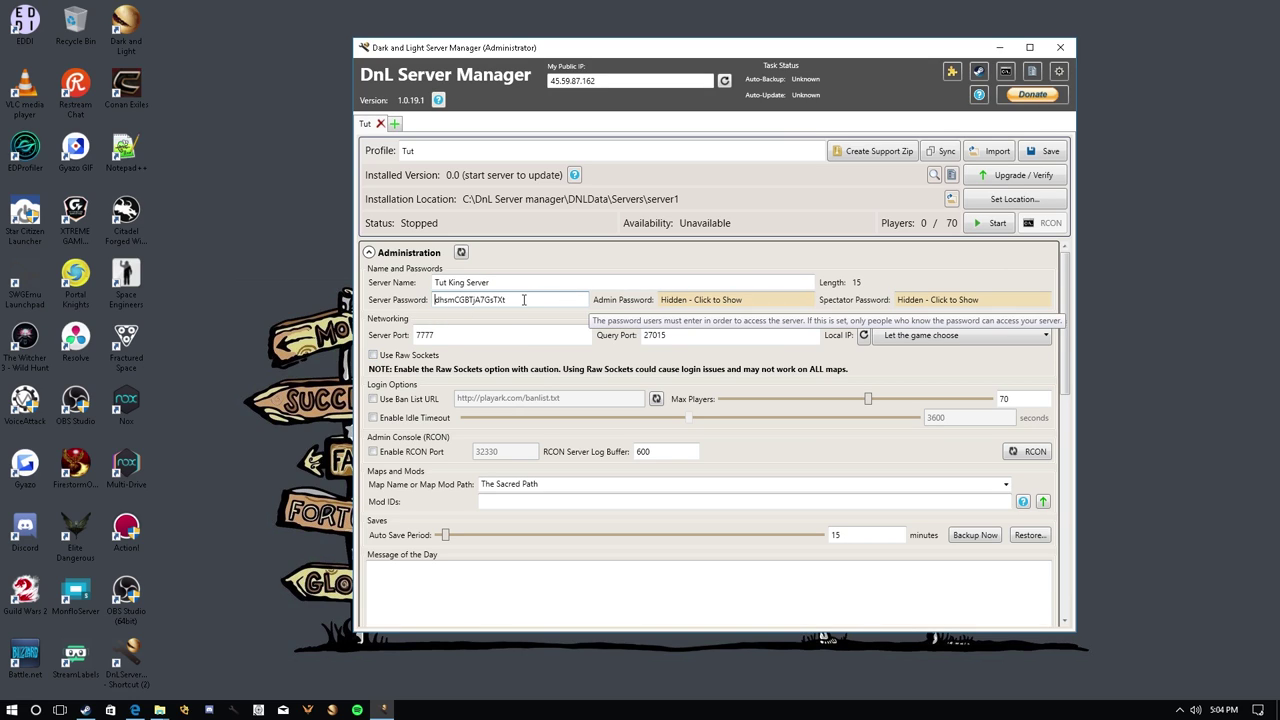
pyautogui.moveTo(524, 301); pyautogui.dragTo(323, 306)
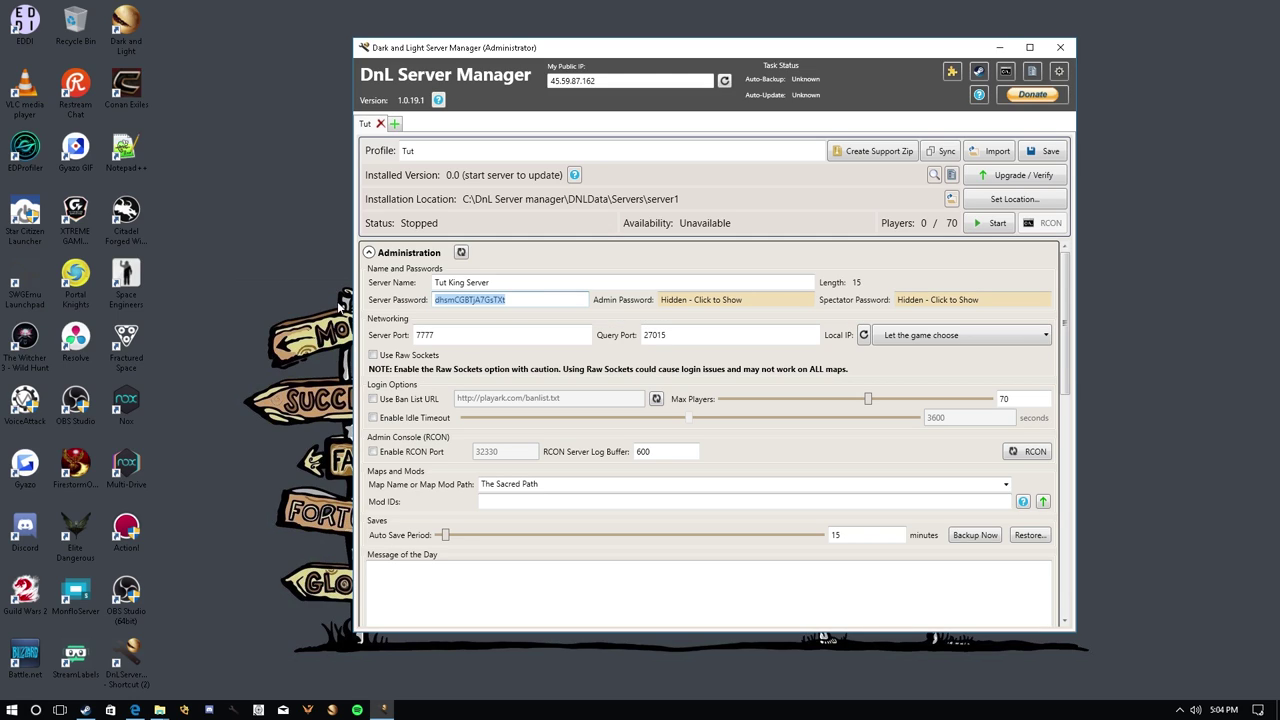
pyautogui.click(674, 300)
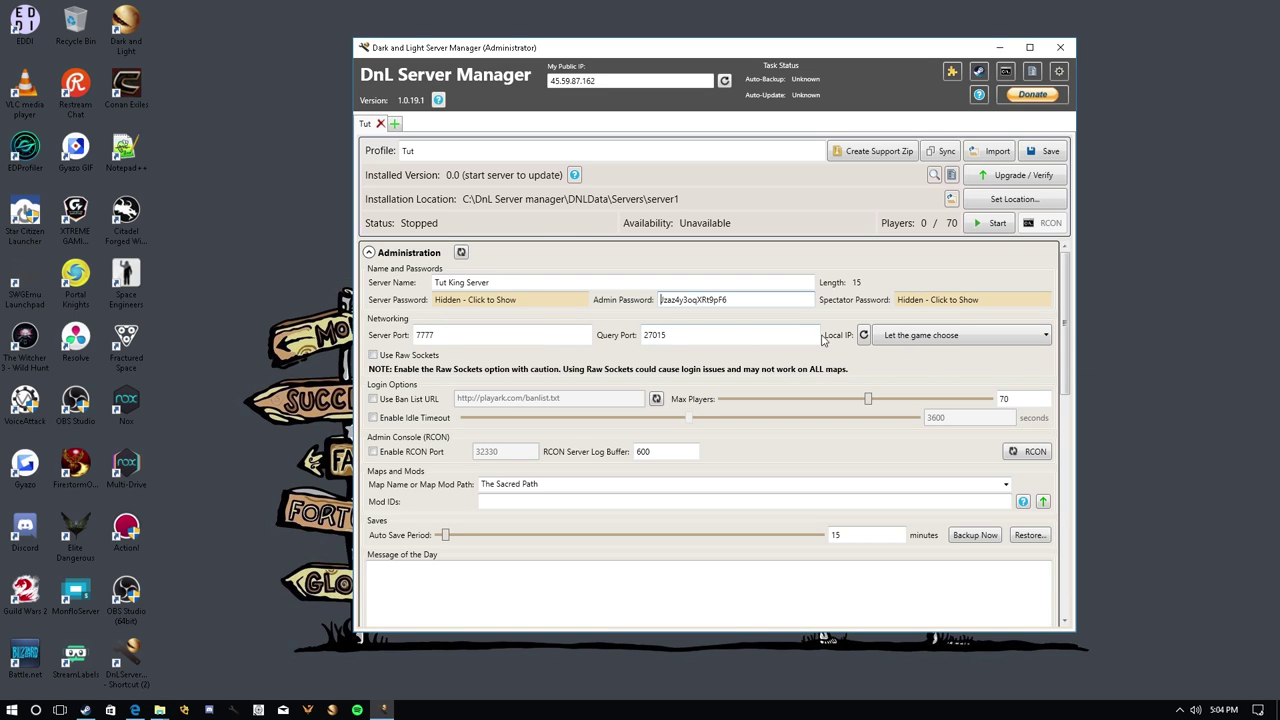
pyautogui.scroll(-3, 380, 385)
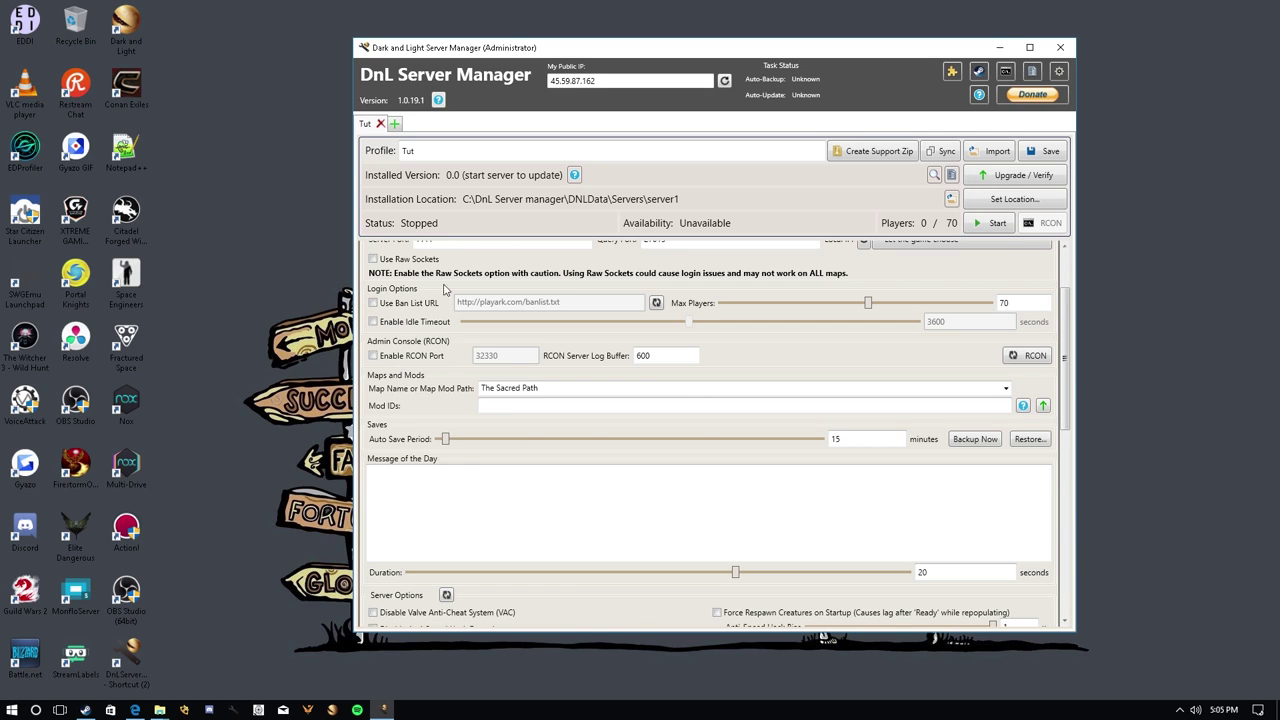
pyautogui.scroll(-1, 395, 385)
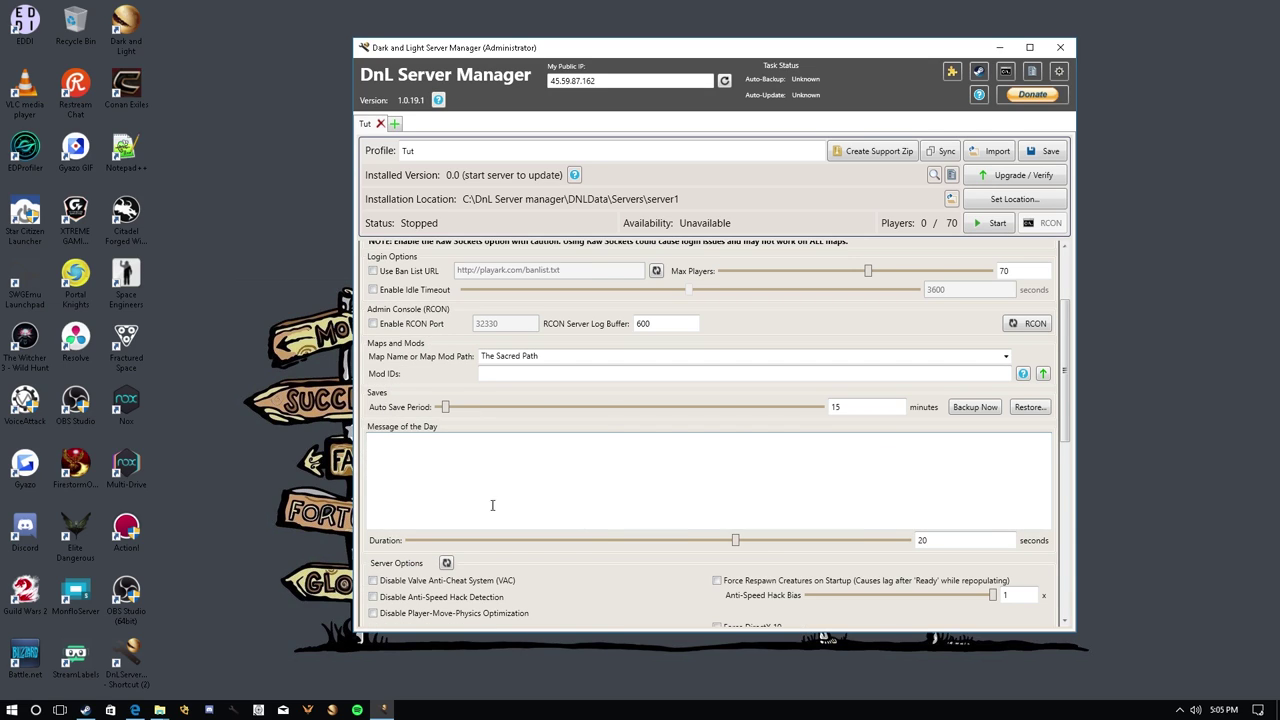
pyautogui.scroll(-7, 720, 462)
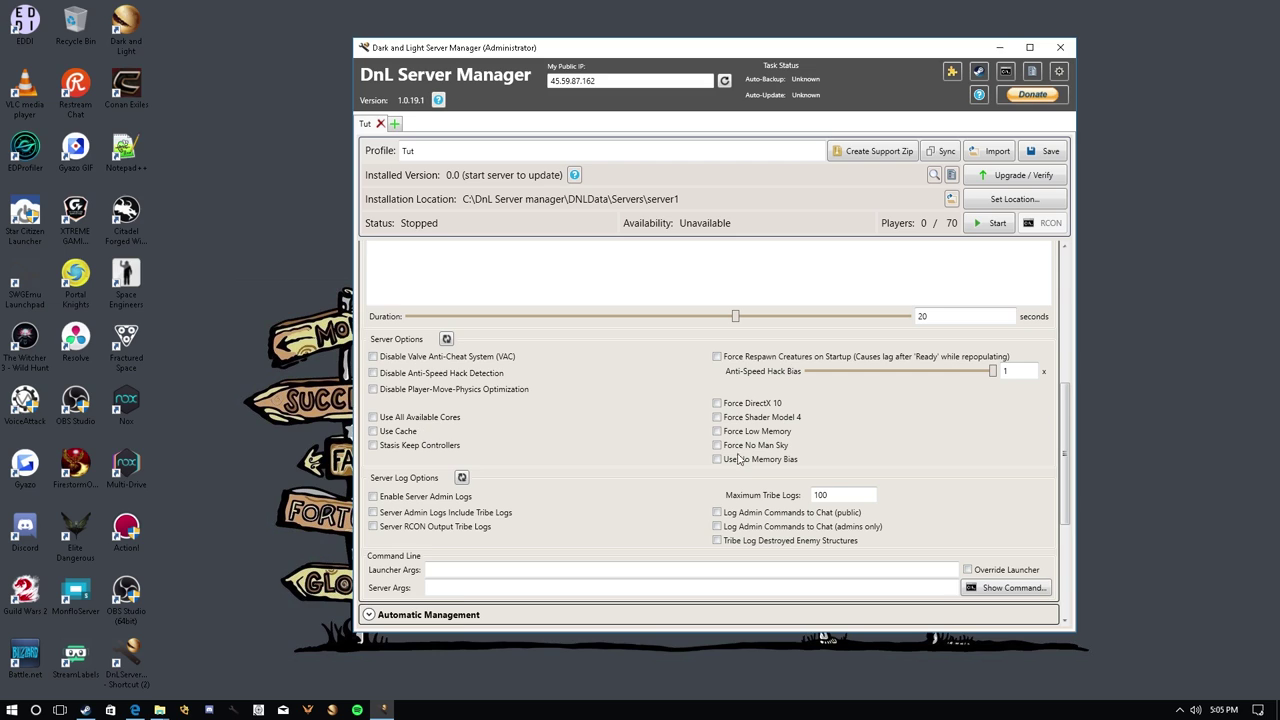
pyautogui.scroll(-2, 492, 428)
pyautogui.scroll(10, 470, 424)
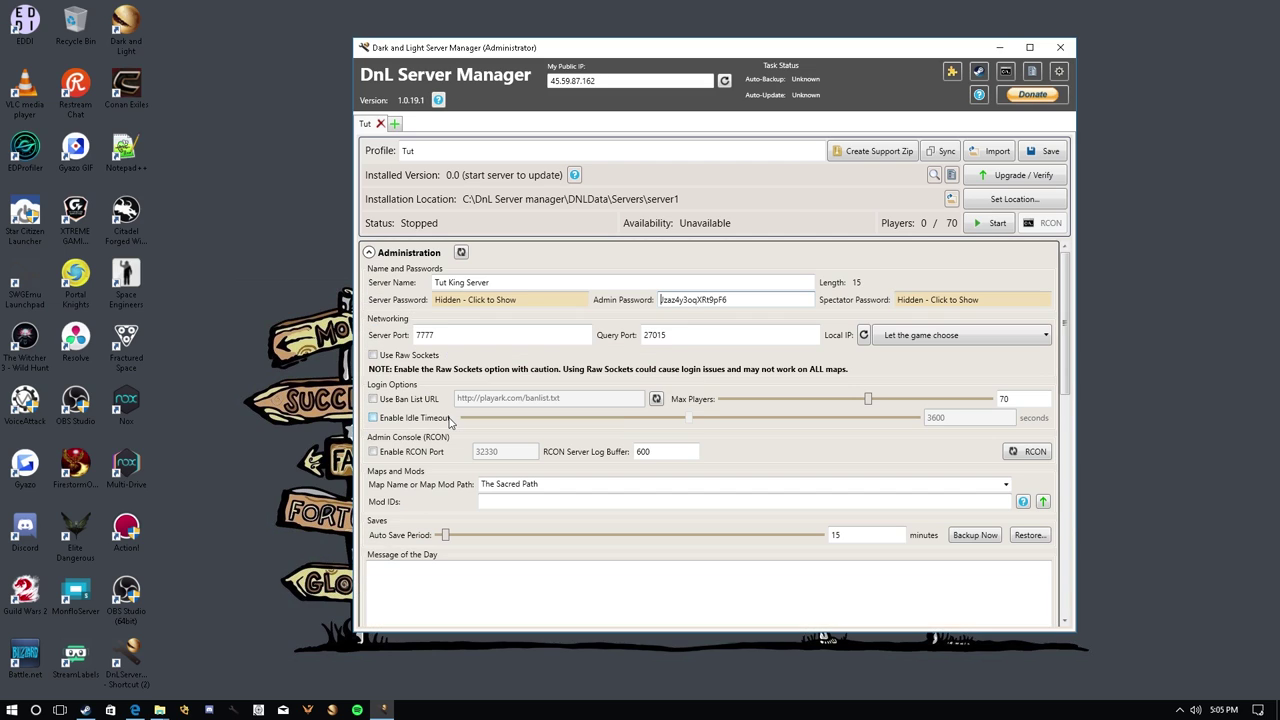
pyautogui.click(368, 253)
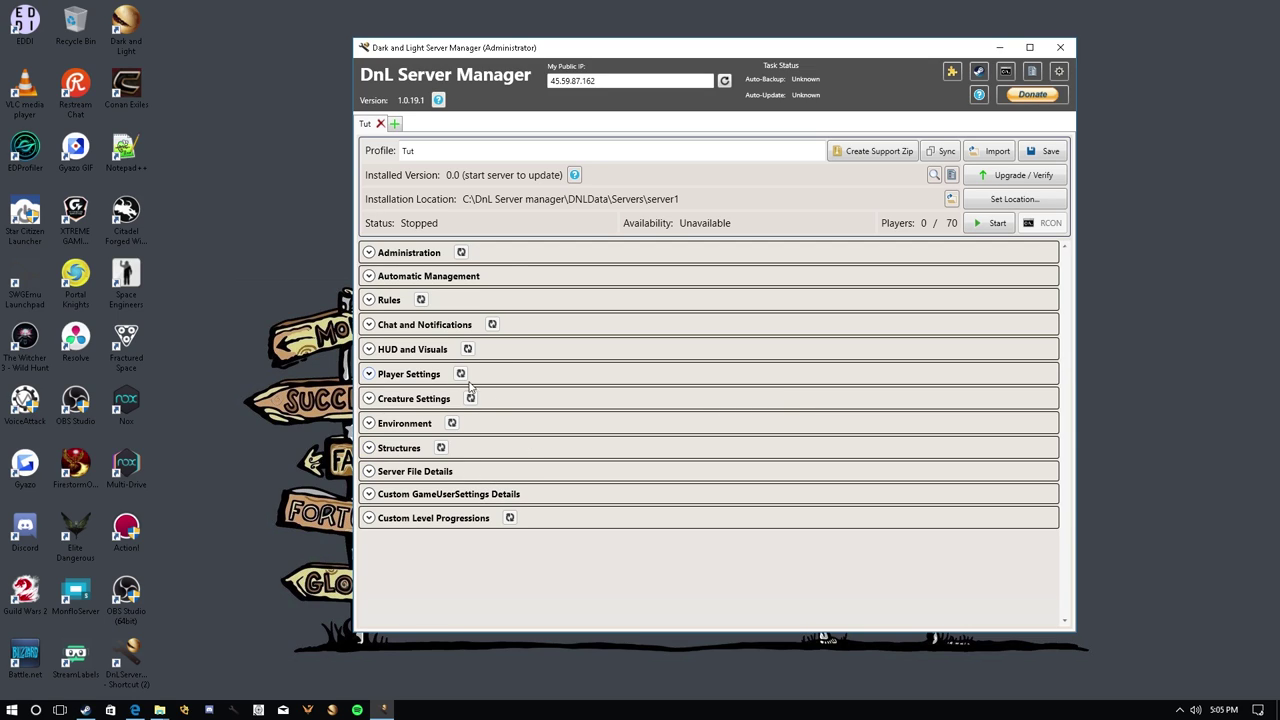
pyautogui.click(369, 423)
pyautogui.scroll(-1, 369, 425)
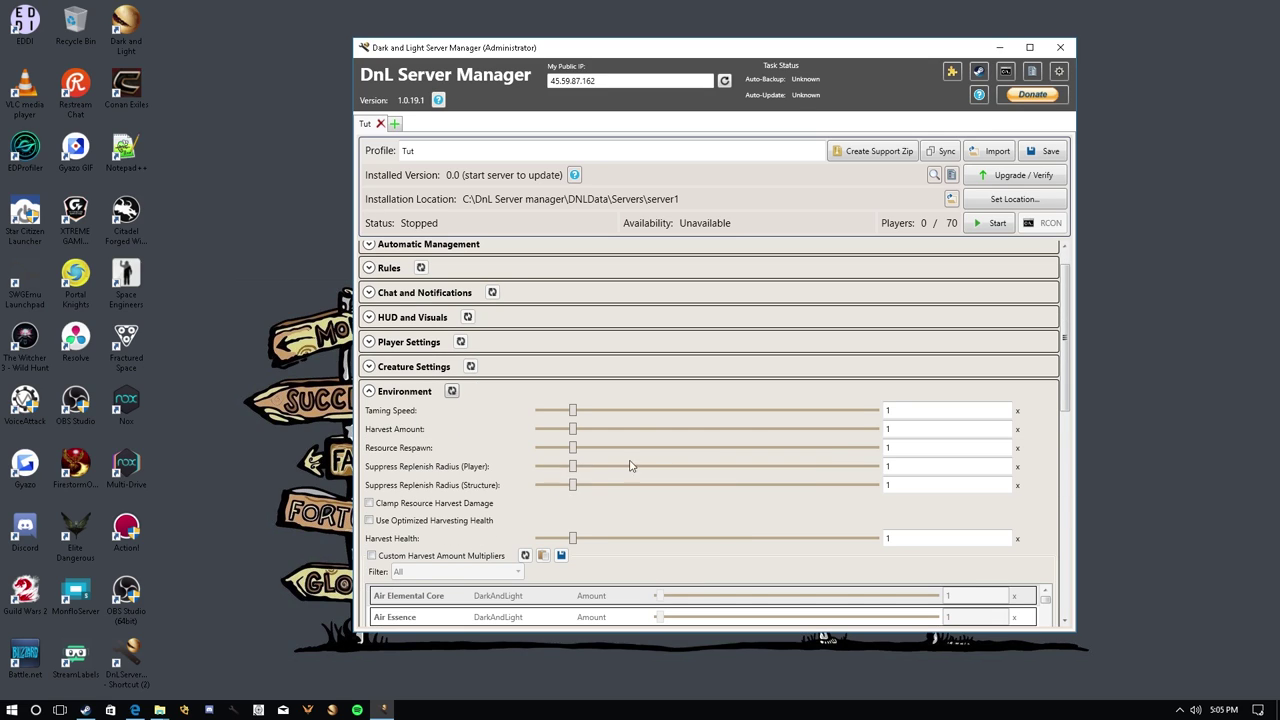
pyautogui.moveTo(572, 410); pyautogui.dragTo(876, 411)
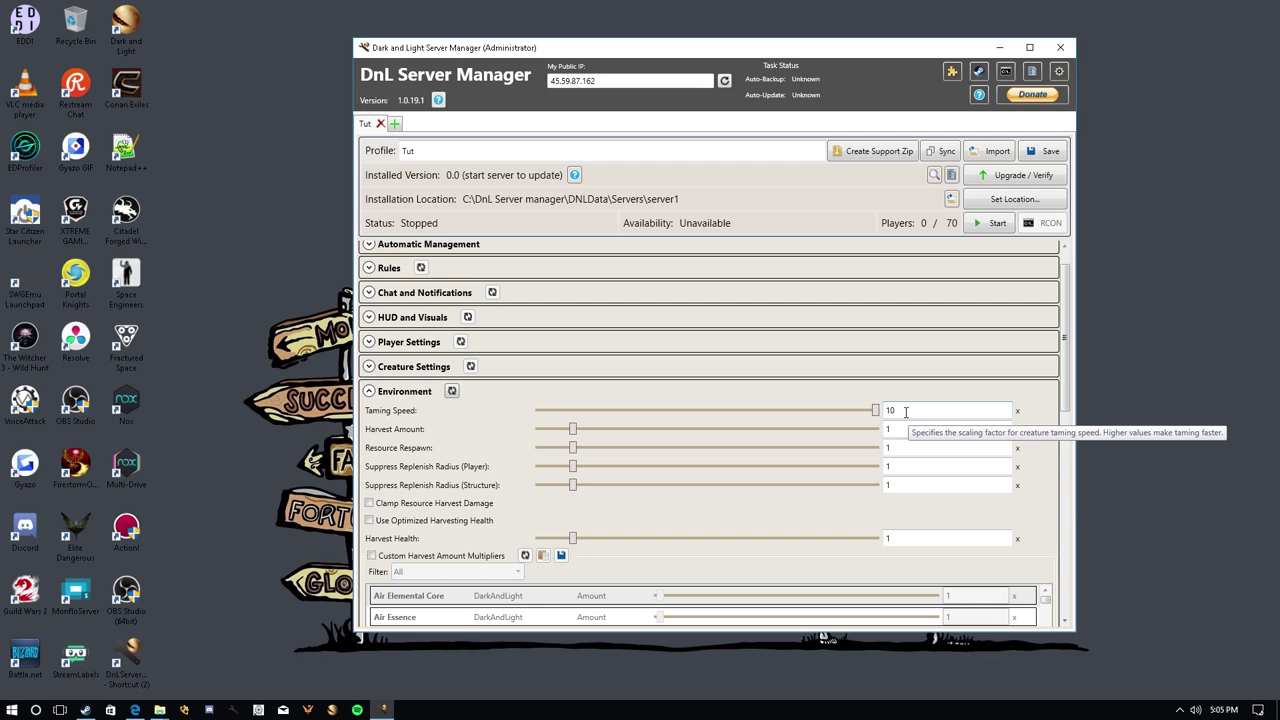
pyautogui.click(906, 411)
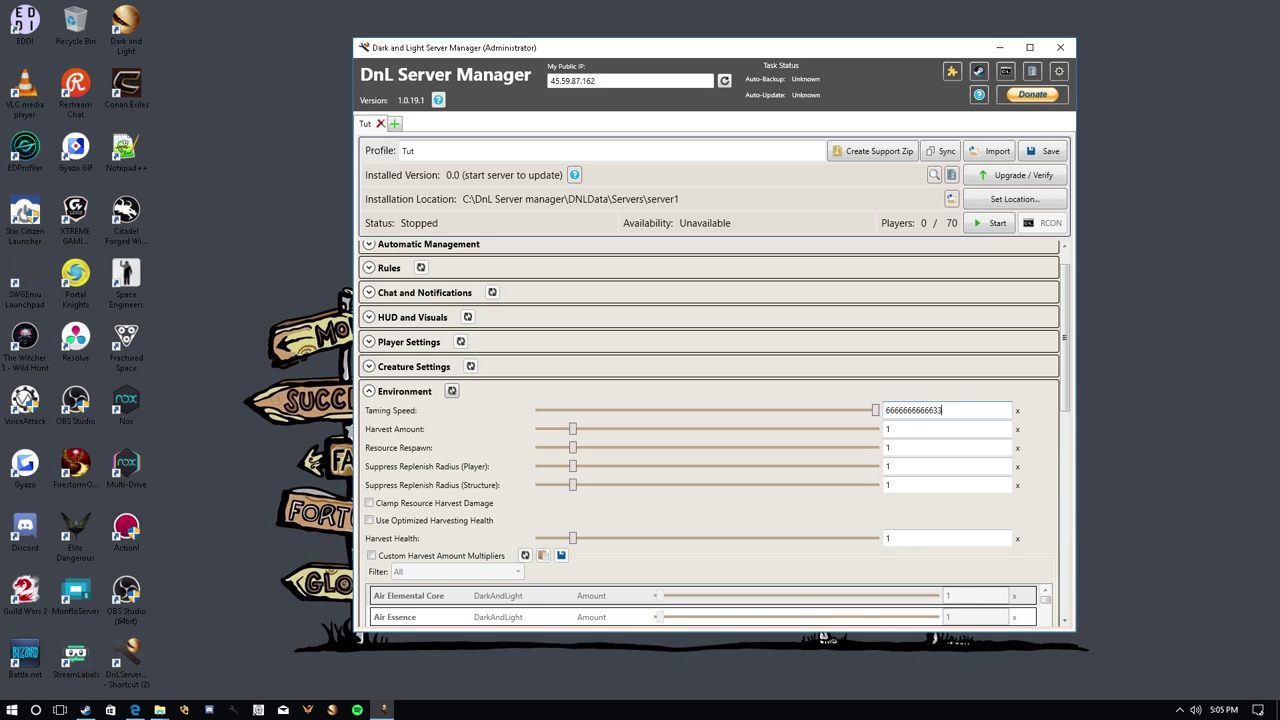
pyautogui.press('Tab')
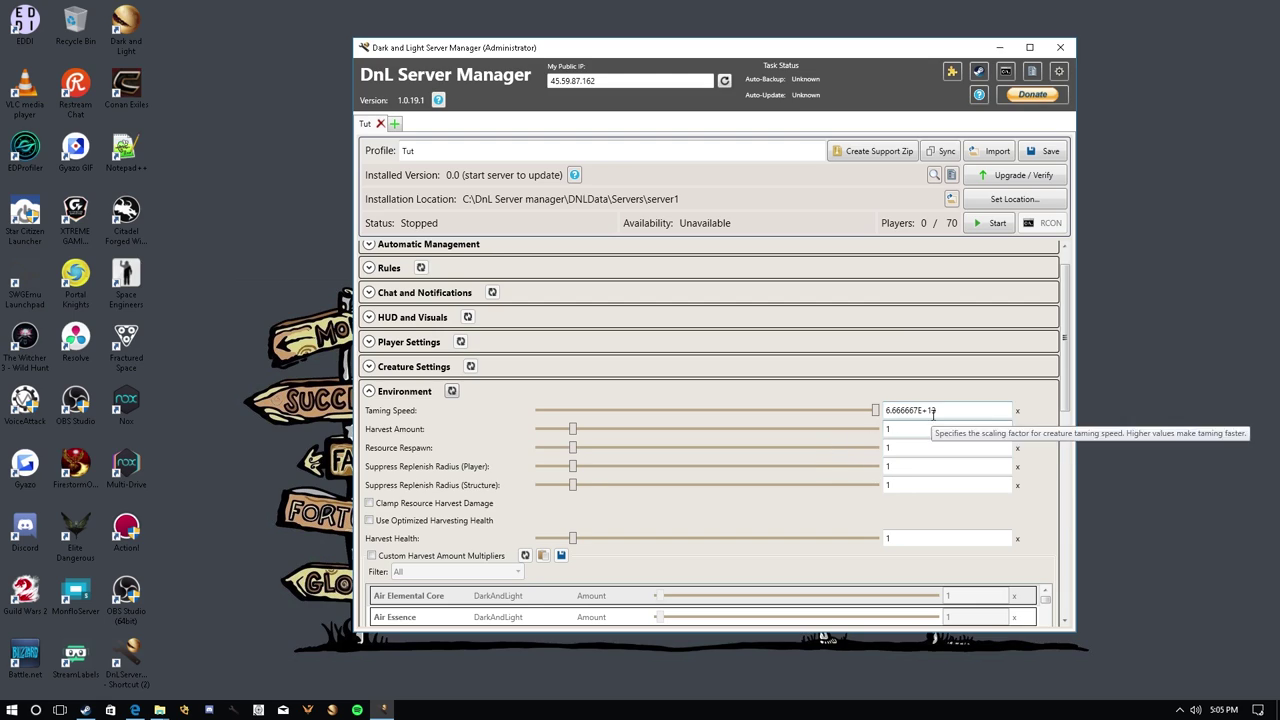
# - Set Taming Speed to 50 and raise Harvest Amount to about 4.63 in the Environment section
pyautogui.doubleClick(967, 411)
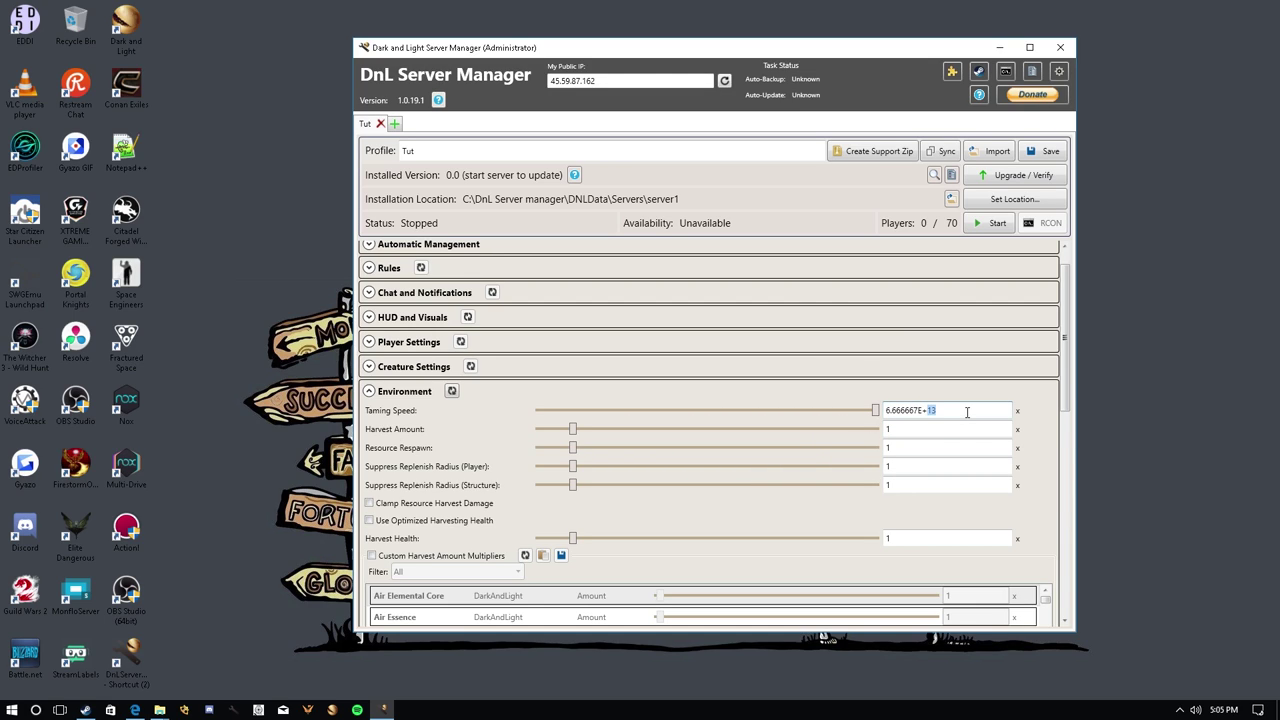
pyautogui.moveTo(967, 411); pyautogui.dragTo(820, 411)
pyautogui.write('50')
pyautogui.click(715, 431)
pyautogui.moveTo(677, 431); pyautogui.dragTo(695, 431)
# - Adjust Resource Respawn to about 0.72, Suppress Replenish Radius (Player) to about 0.96 and Suppress Replenish Radius (Structure) to about 0.19
pyautogui.moveTo(572, 448); pyautogui.dragTo(787, 452)
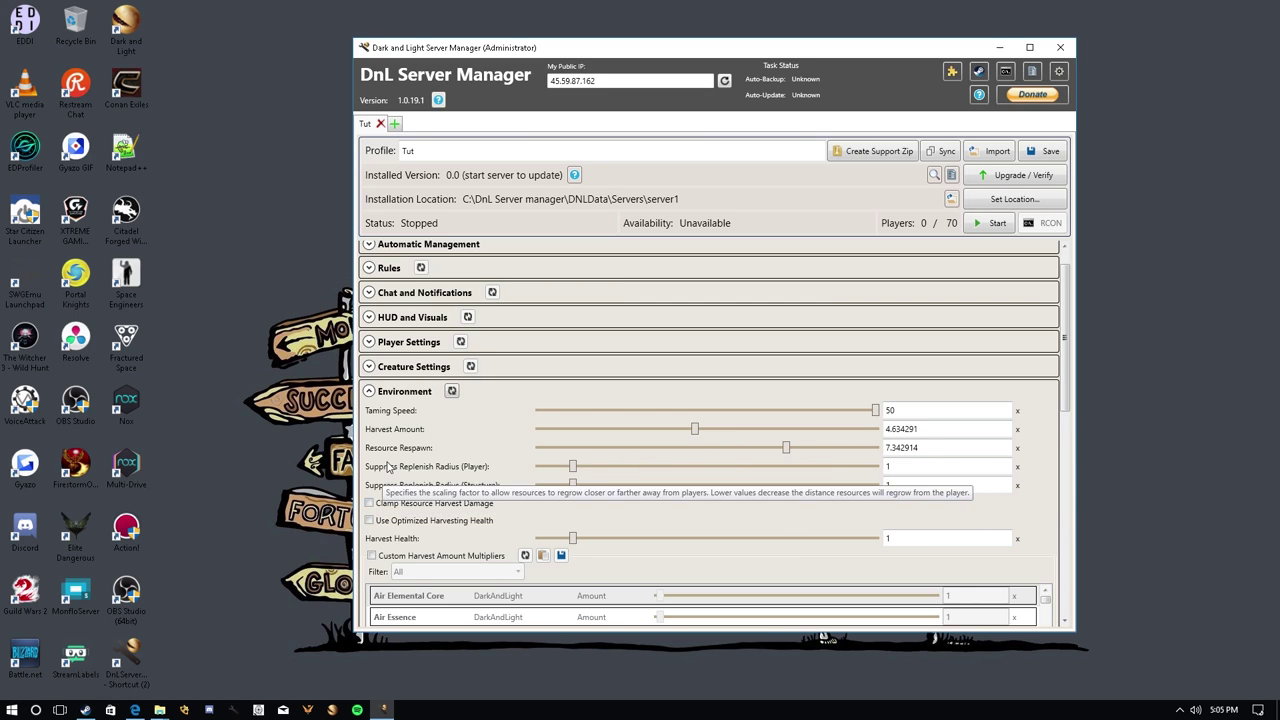
pyautogui.scroll(-1, 378, 505)
pyautogui.moveTo(787, 385); pyautogui.dragTo(564, 397)
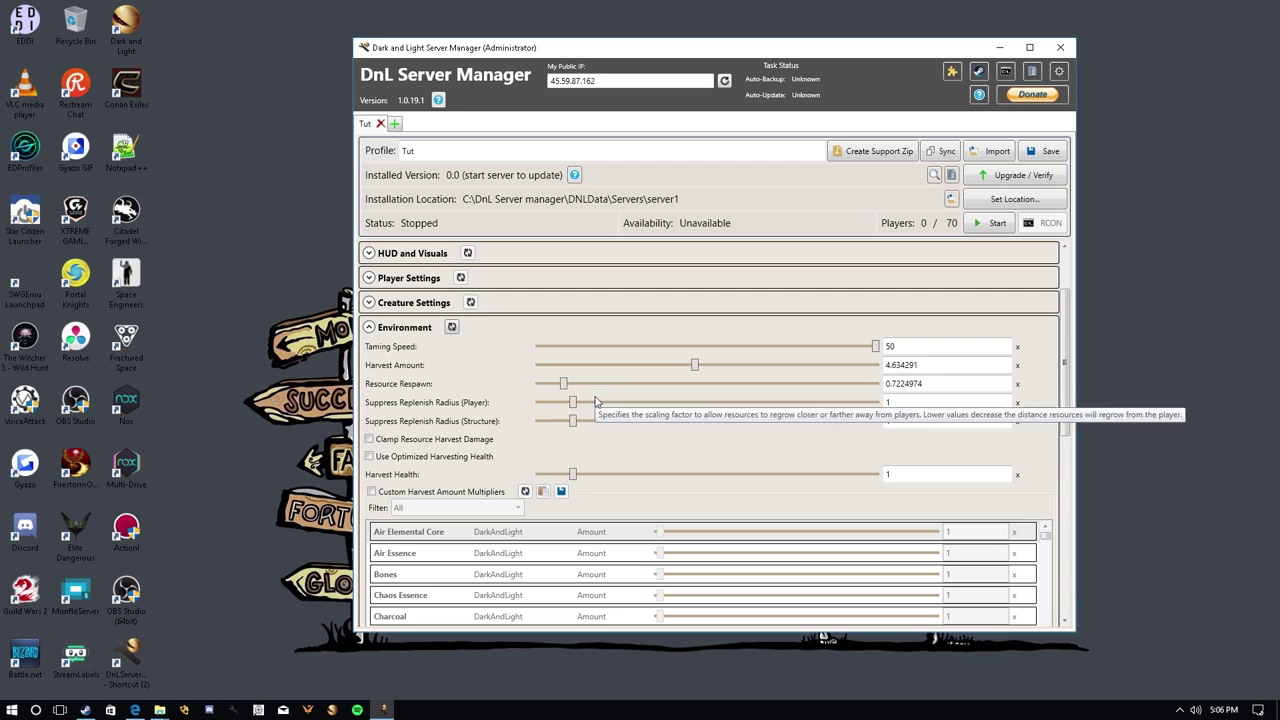
pyautogui.moveTo(576, 402)
pyautogui.mouseDown()
pyautogui.moveTo(651, 404)
pyautogui.moveTo(499, 417)
pyautogui.moveTo(579, 420)
pyautogui.mouseUp()
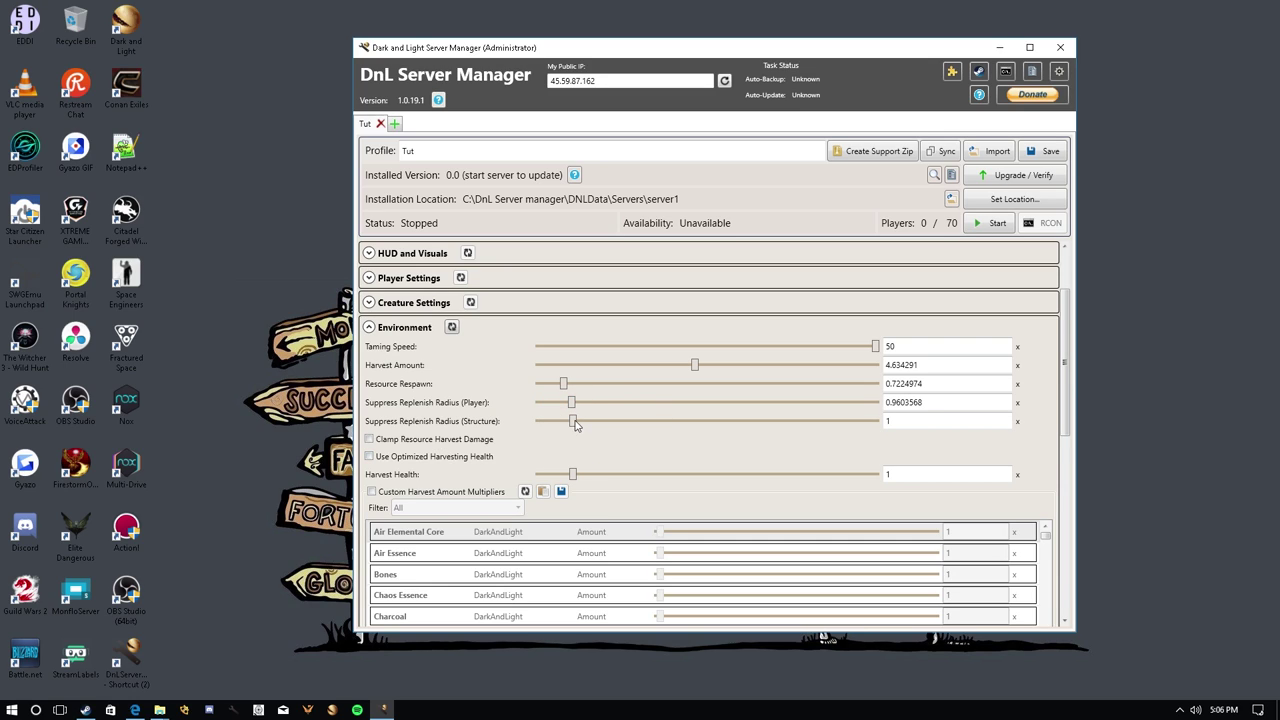
pyautogui.moveTo(578, 423); pyautogui.dragTo(545, 427)
# - Enable Custom Harvest Amount Multipliers to look over its resource list, and turn the option off again
pyautogui.scroll(-2, 440, 468)
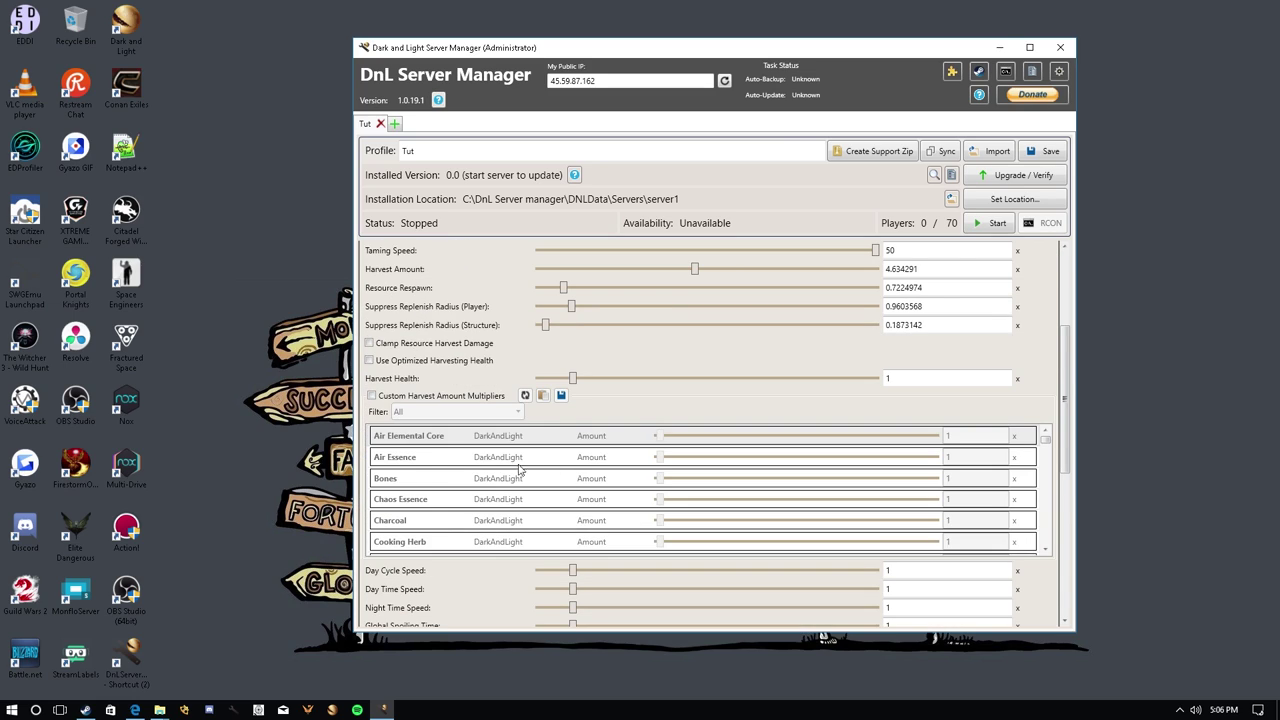
pyautogui.click(372, 396)
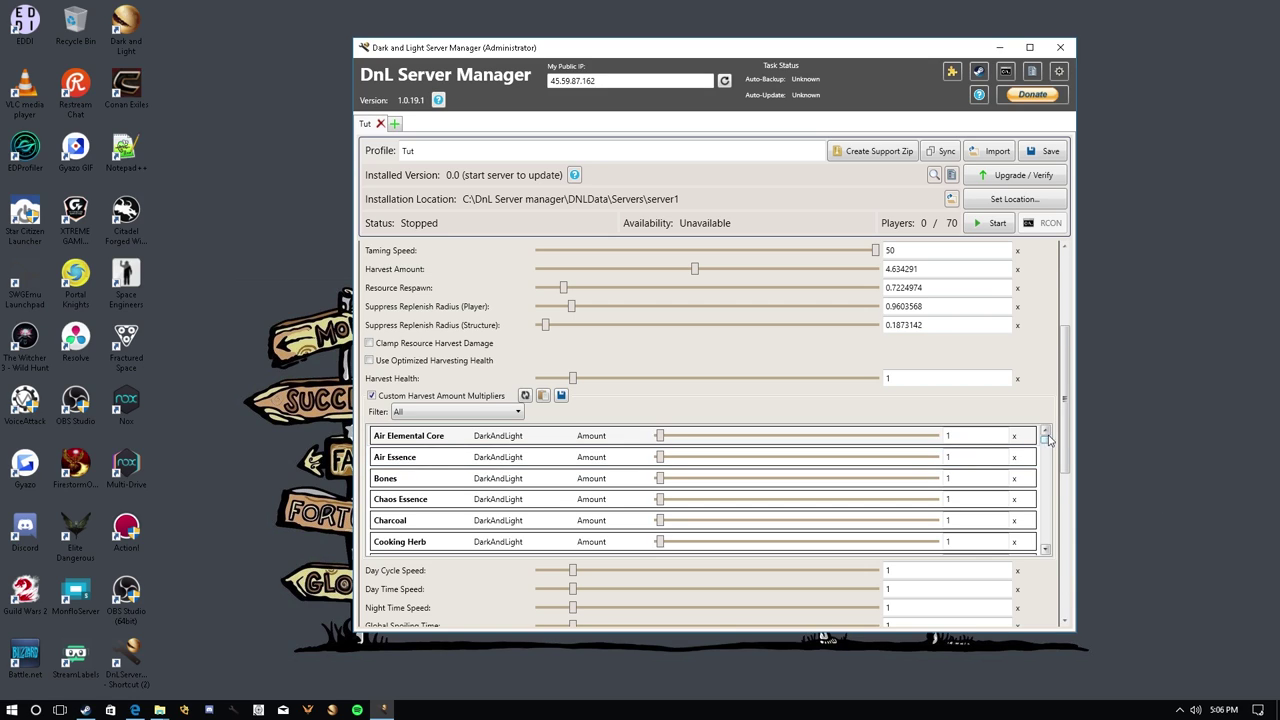
pyautogui.moveTo(1046, 446)
pyautogui.mouseDown()
pyautogui.moveTo(1052, 570)
pyautogui.moveTo(1046, 436)
pyautogui.mouseUp()
pyautogui.click(372, 396)
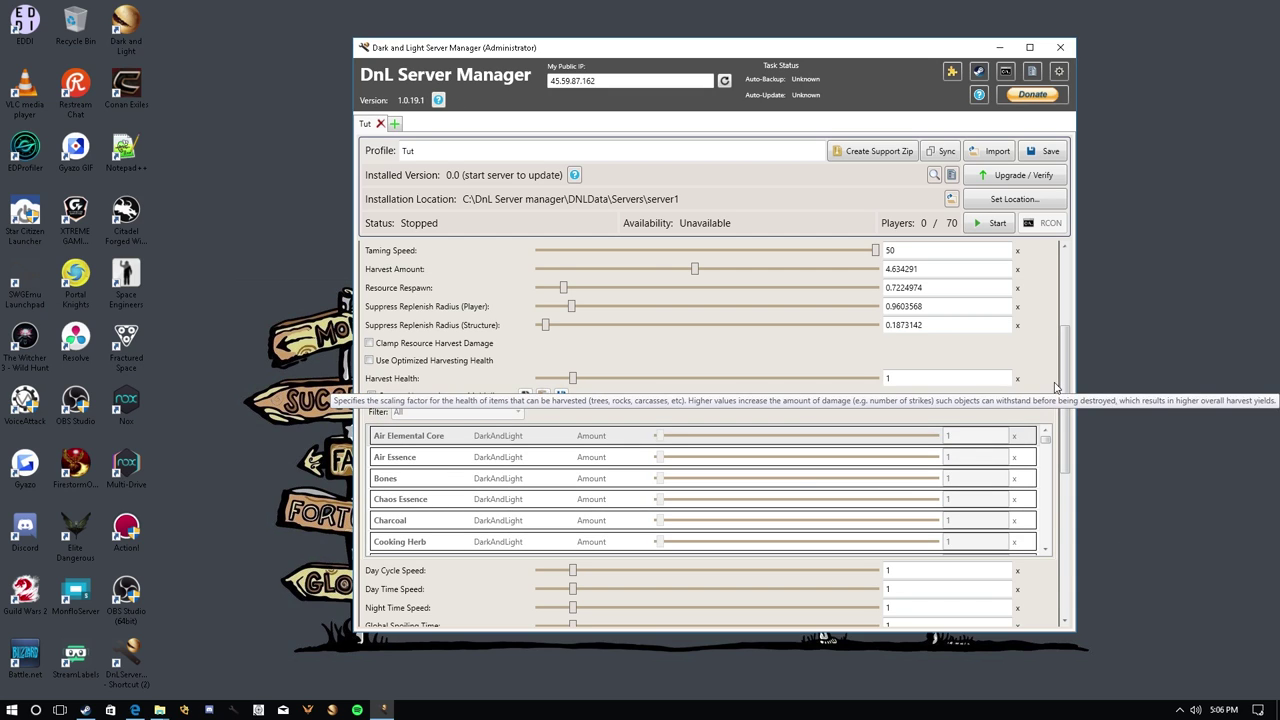
# - Examine the remaining Environment options, including day cycle speeds, decay times and Earned XP Multipliers, and collapse the section
pyautogui.moveTo(1066, 399); pyautogui.dragTo(1066, 508)
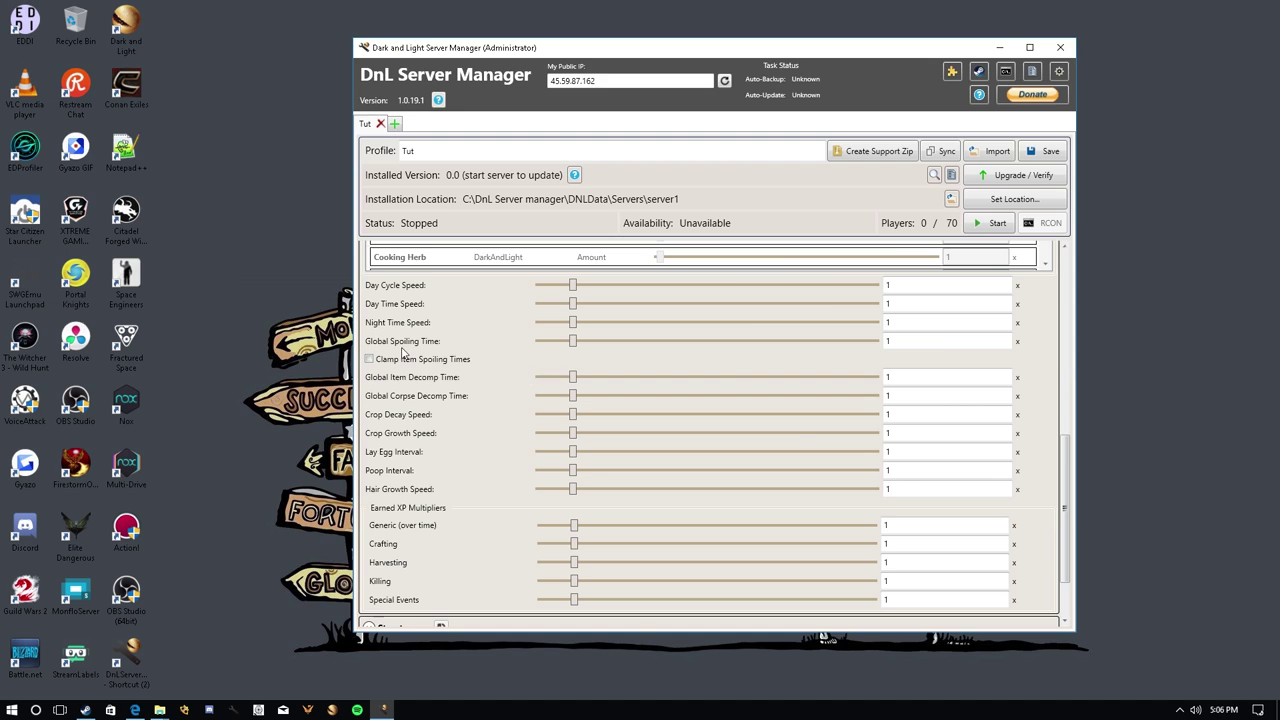
pyautogui.scroll(-2, 430, 420)
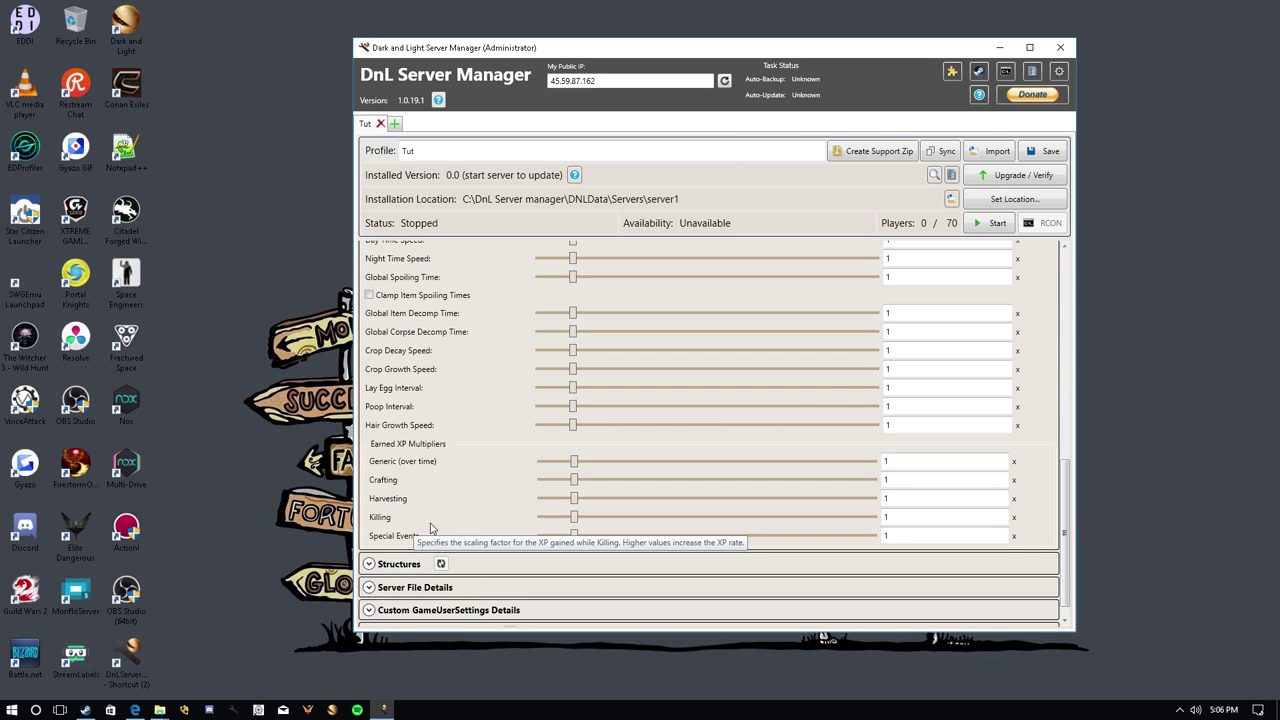
pyautogui.scroll(8, 420, 525)
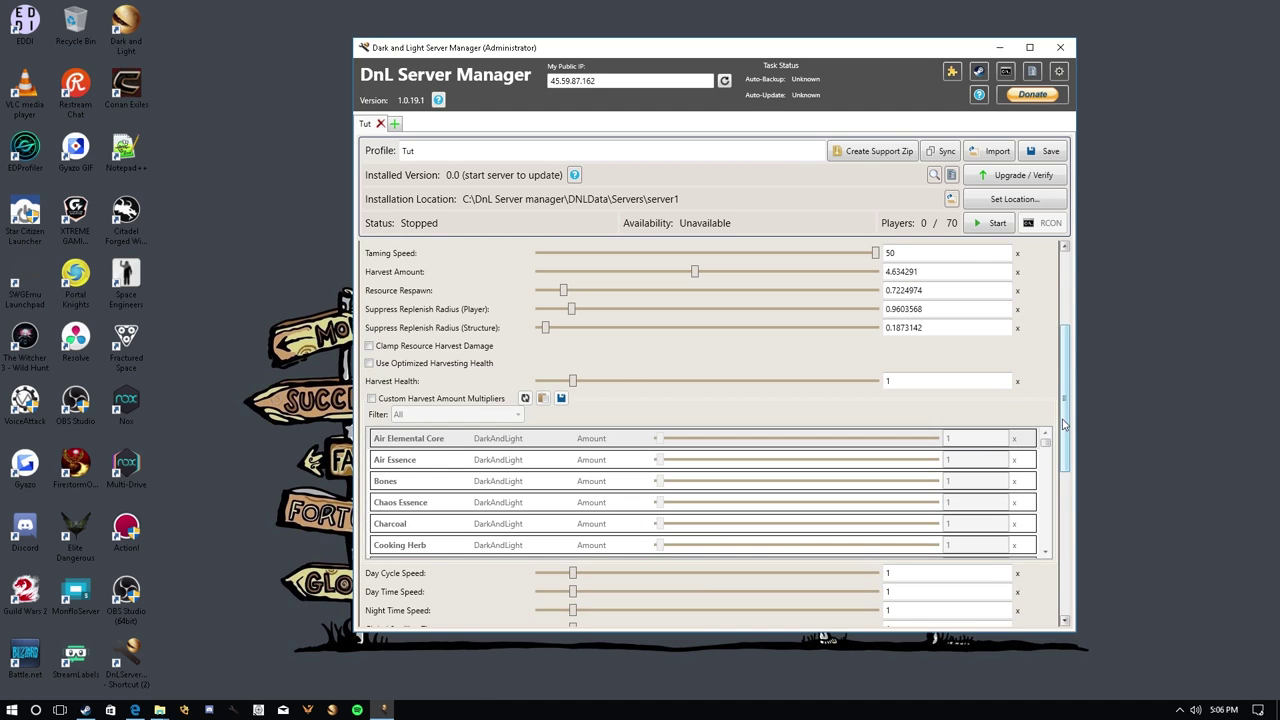
pyautogui.moveTo(1068, 425); pyautogui.dragTo(1076, 328)
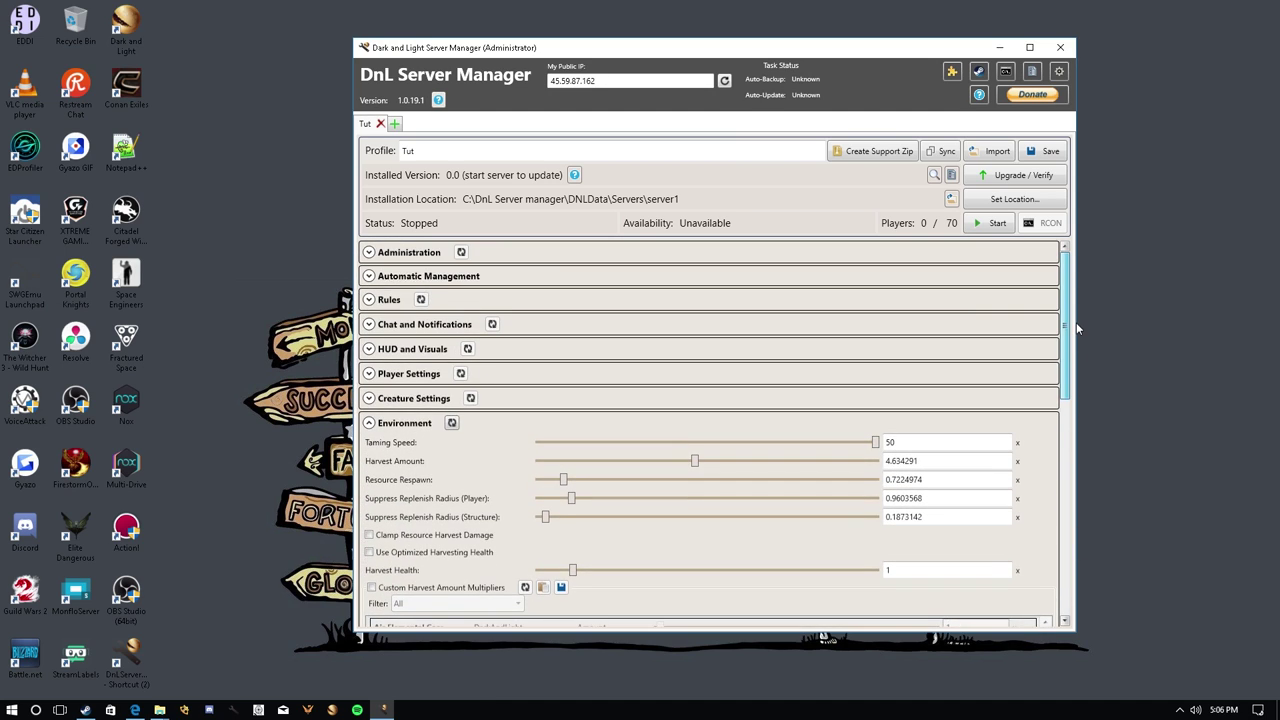
pyautogui.click(369, 424)
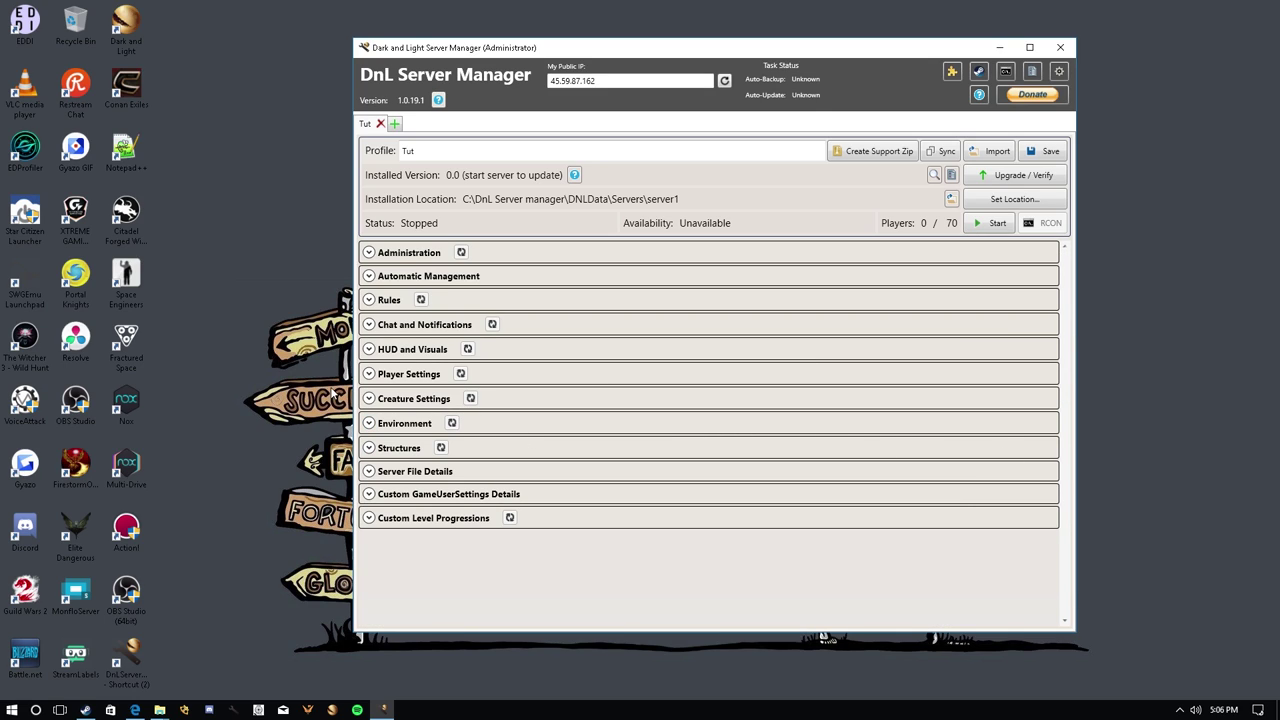
# - Expand Creature Settings and examine its damage, taming, creature customization and per-level stat multiplier options
pyautogui.click(368, 399)
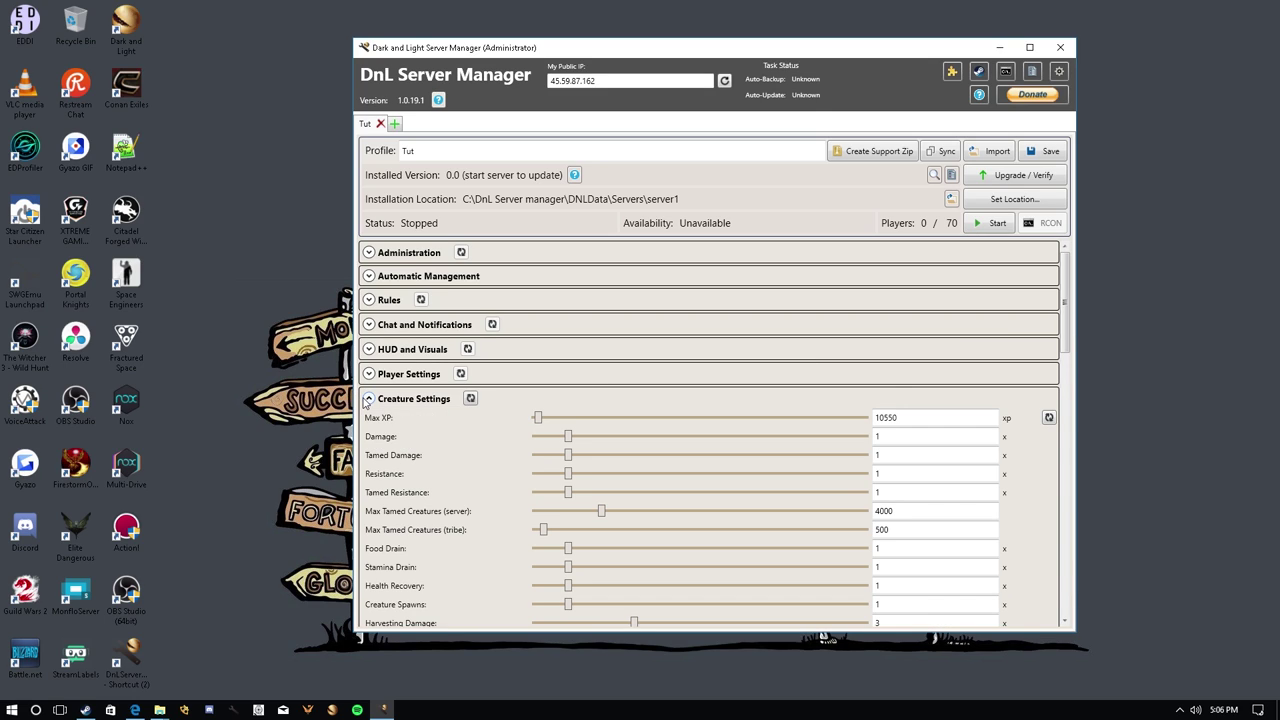
pyautogui.scroll(-3, 368, 399)
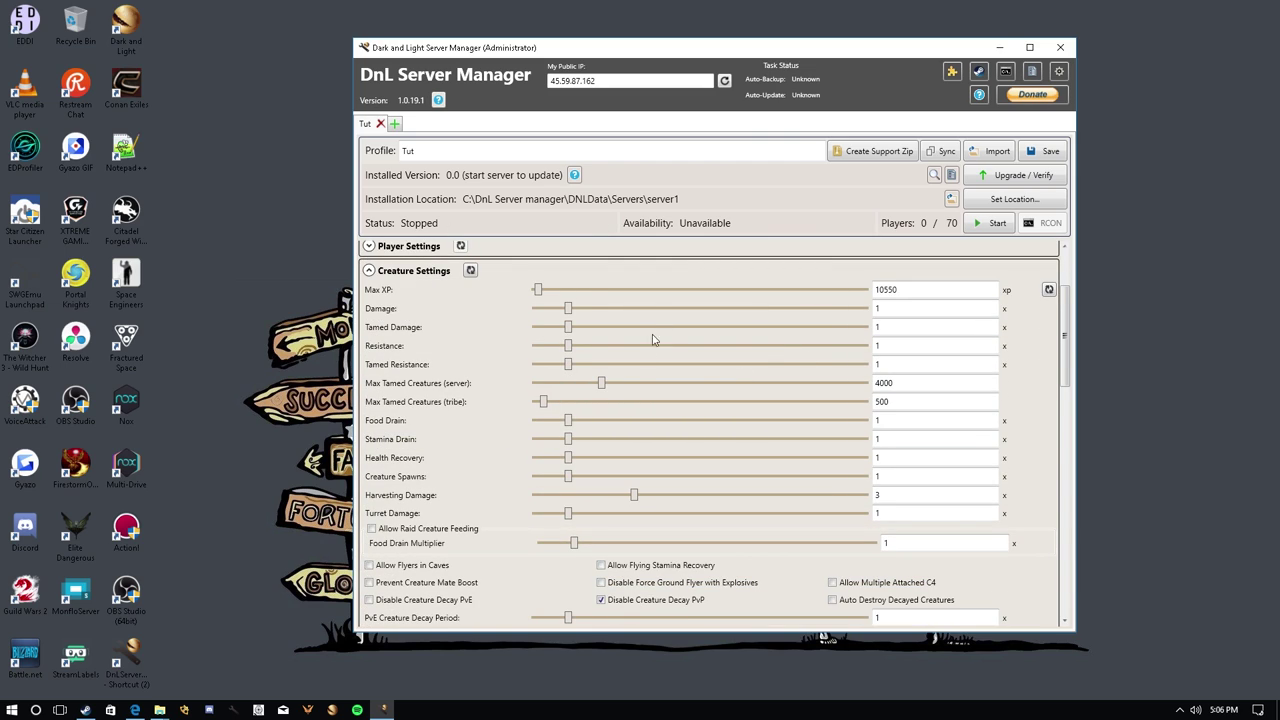
pyautogui.scroll(-5, 418, 452)
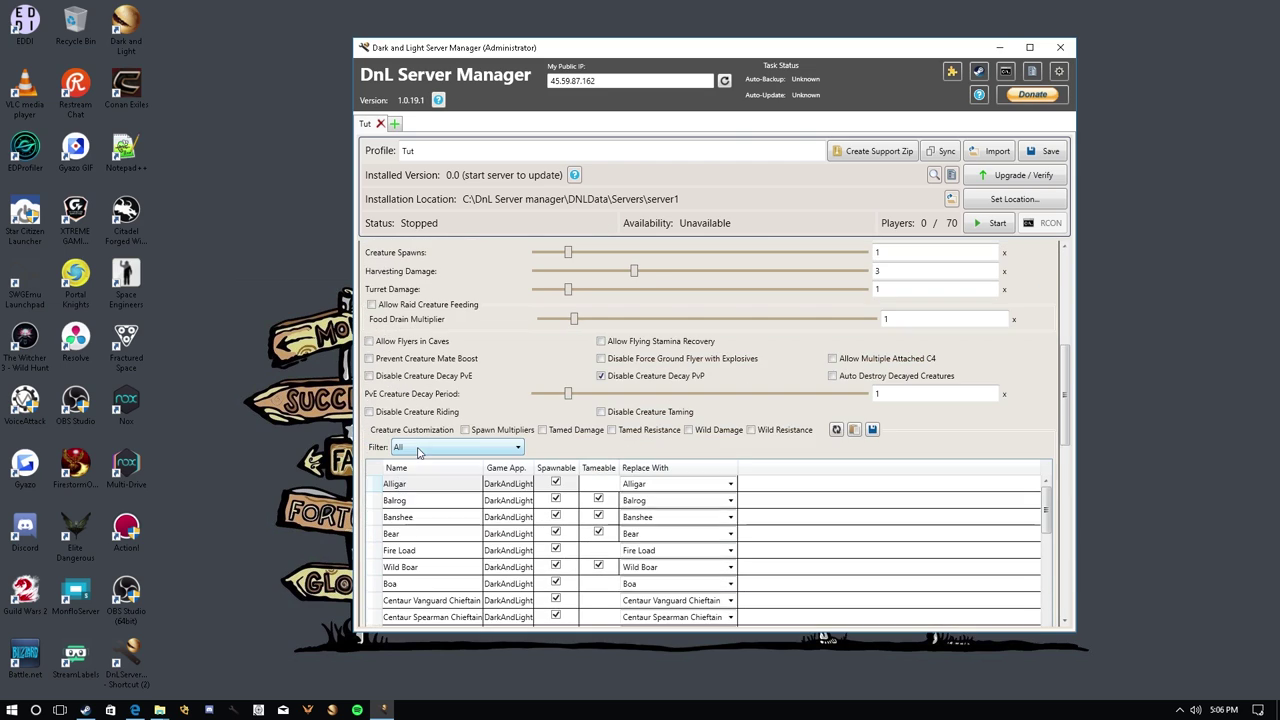
pyautogui.scroll(-1, 418, 452)
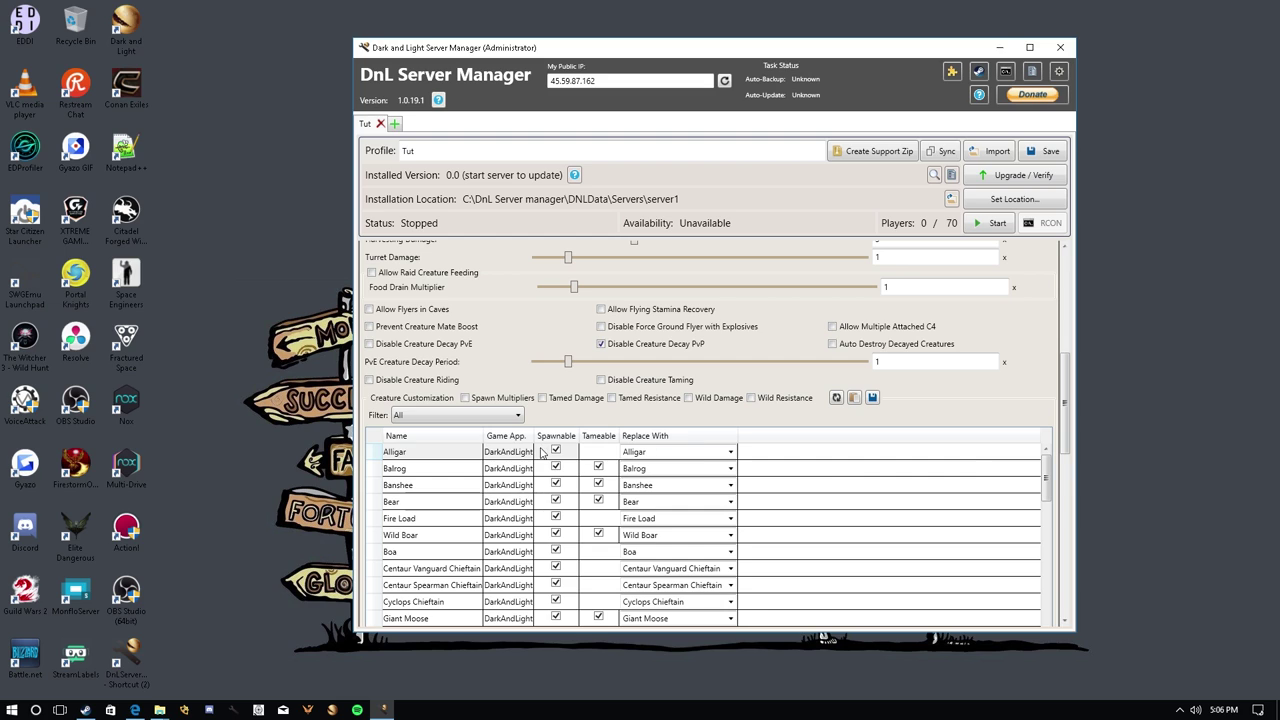
pyautogui.moveTo(1066, 410); pyautogui.dragTo(1054, 575)
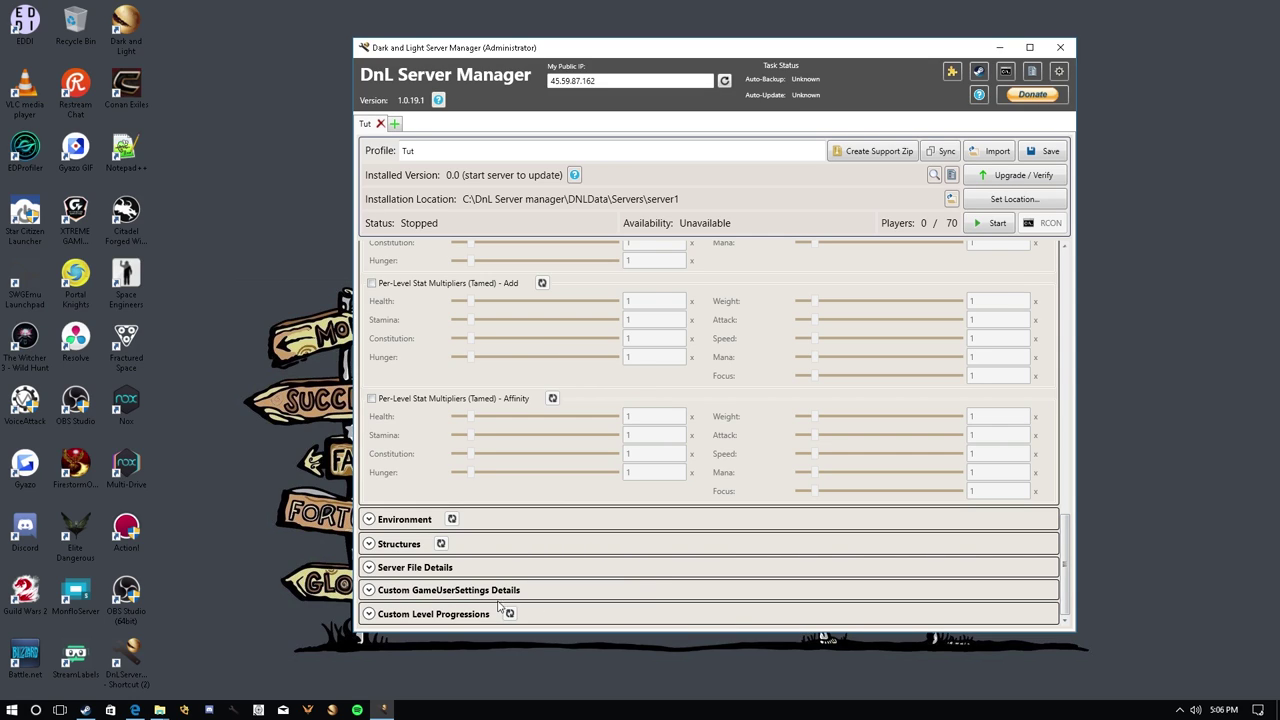
# - Expand the Structures section, enable Disable Structure Placement Collision, and review the remaining structure options
pyautogui.click(368, 544)
pyautogui.scroll(-3, 407, 578)
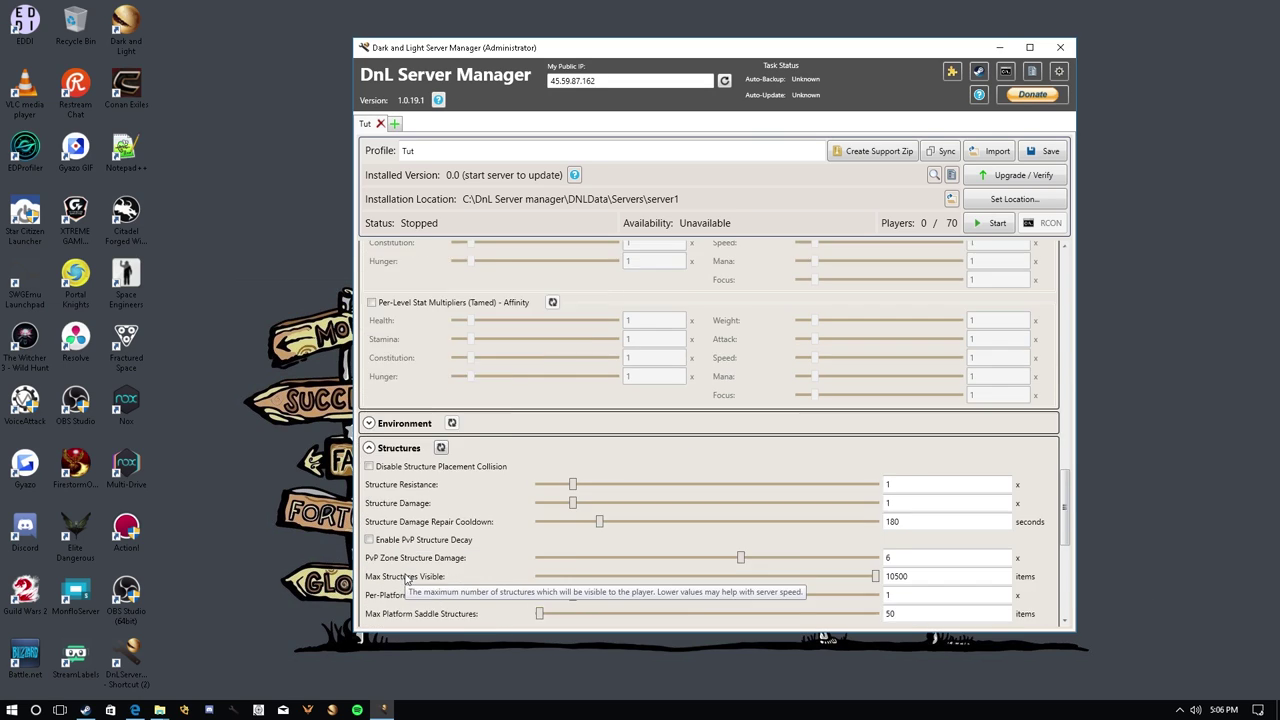
pyautogui.click(370, 435)
pyautogui.moveTo(506, 556)
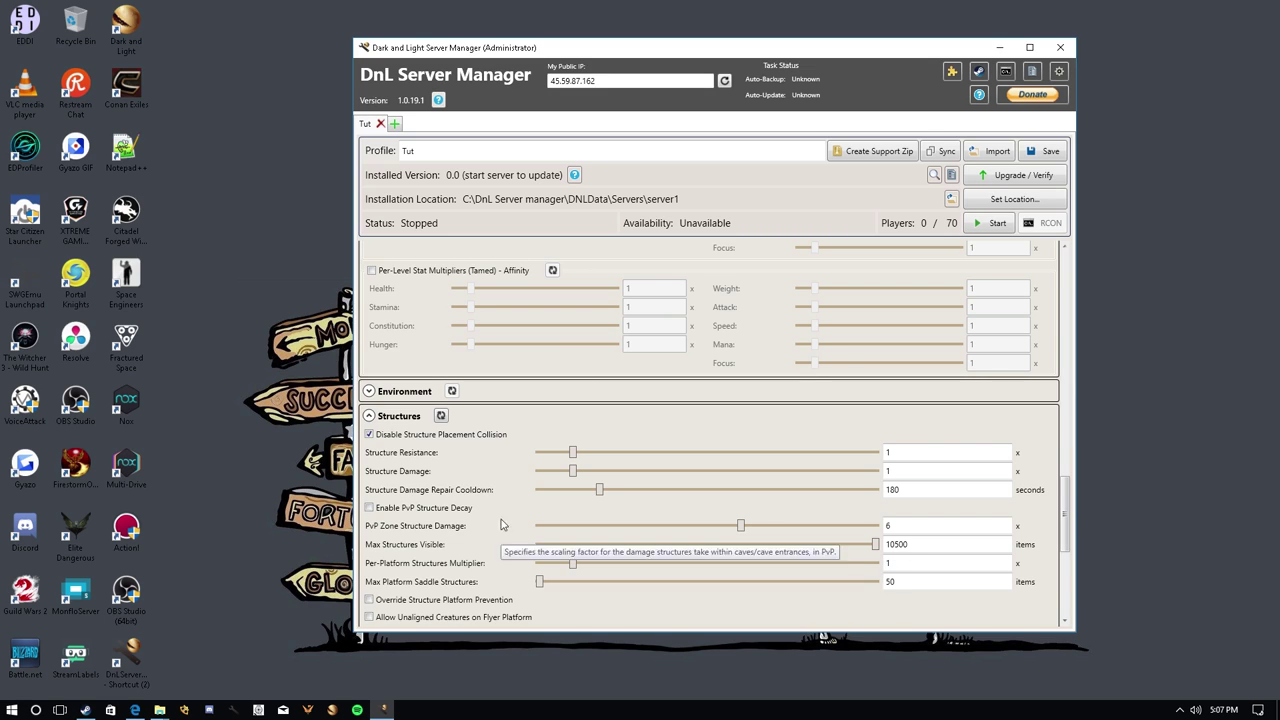
pyautogui.scroll(-2, 480, 470)
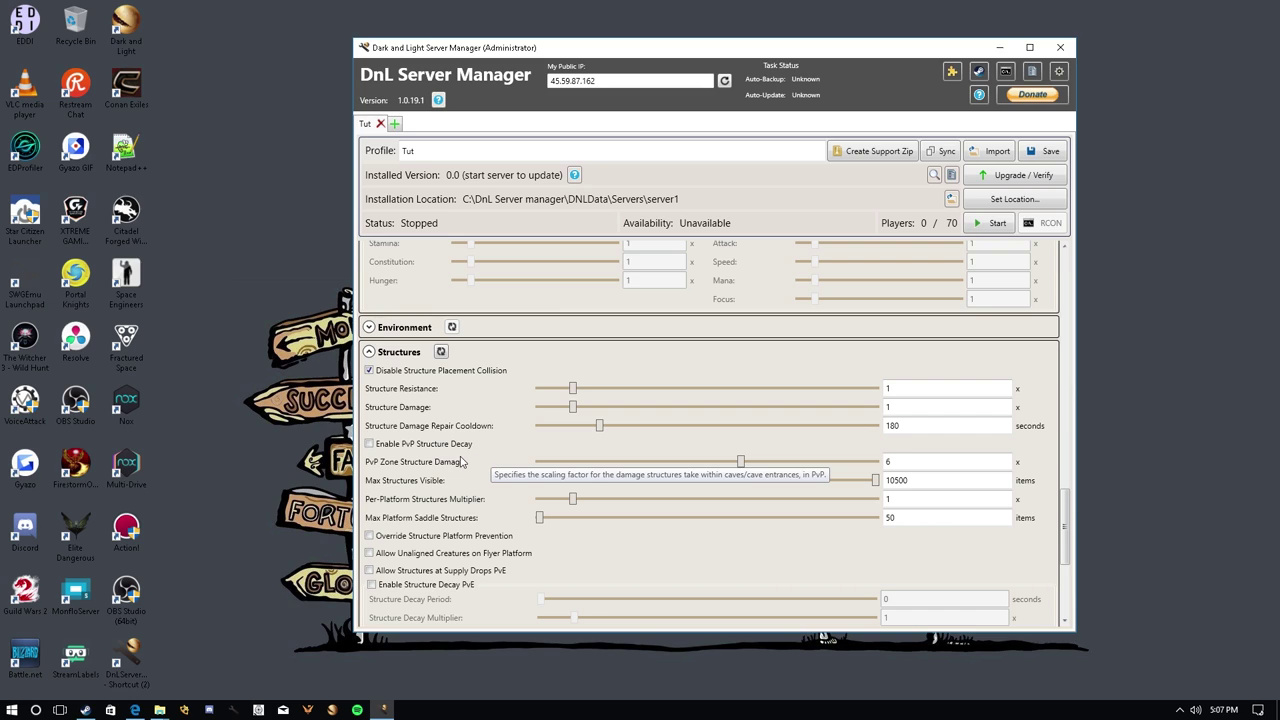
pyautogui.scroll(-3, 447, 478)
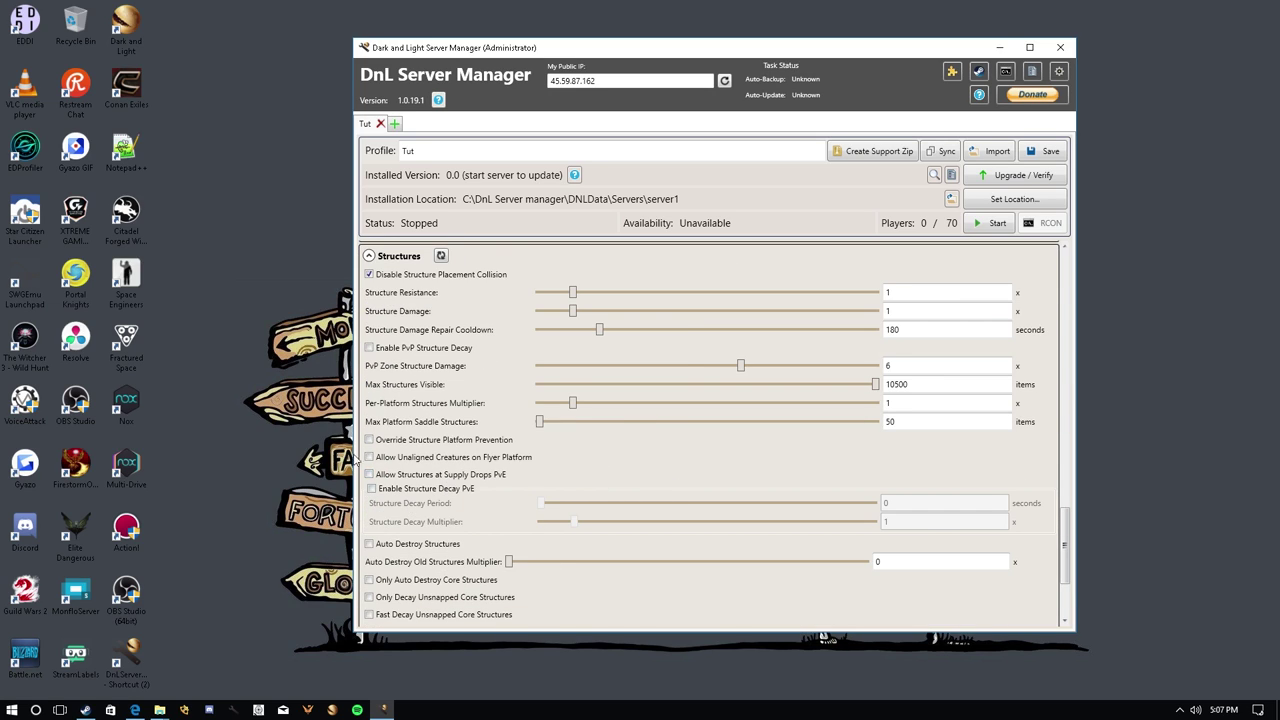
pyautogui.scroll(-5, 530, 500)
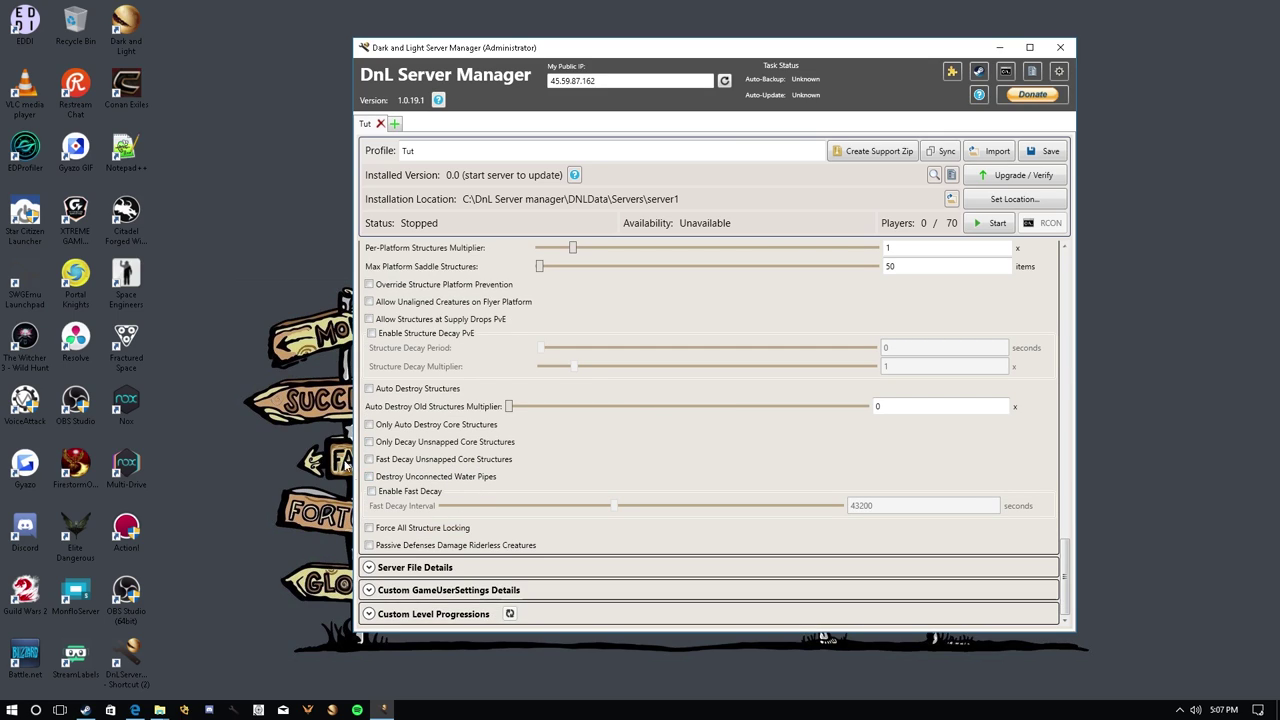
# - Expand Custom GameUserSettings Details and add a custom section named structures pluss
pyautogui.click(370, 591)
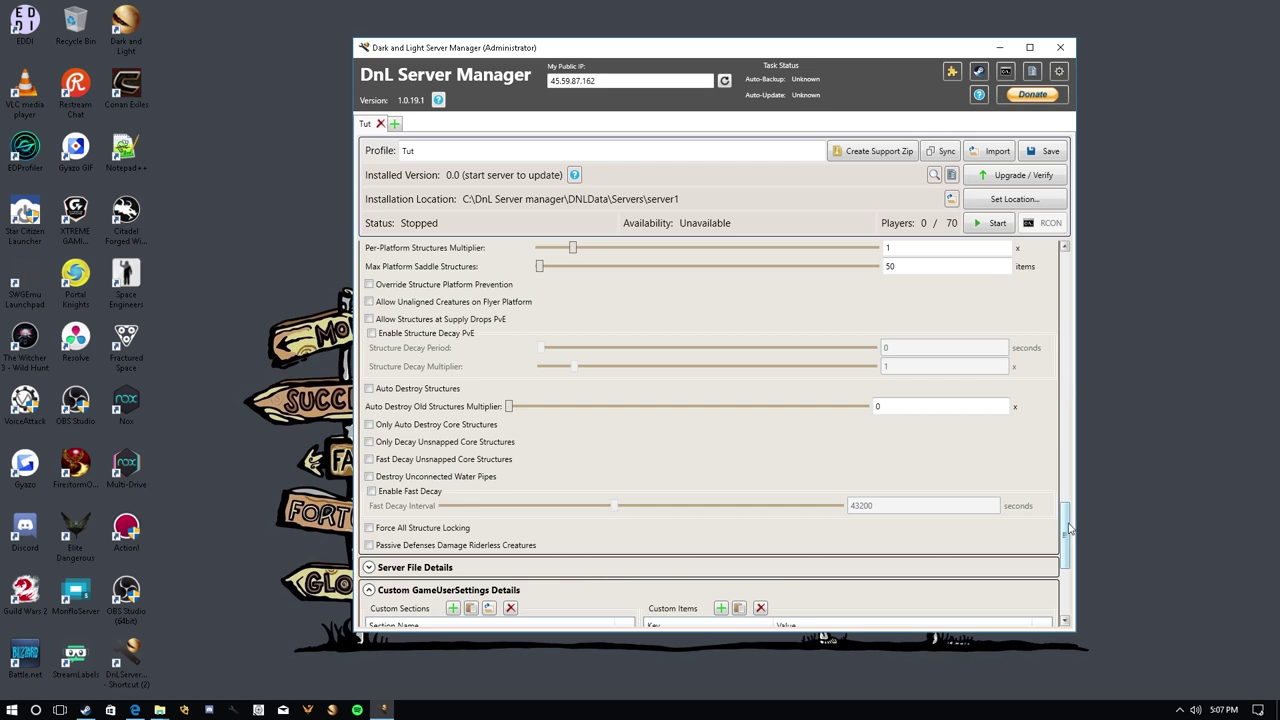
pyautogui.scroll(-5, 1066, 530)
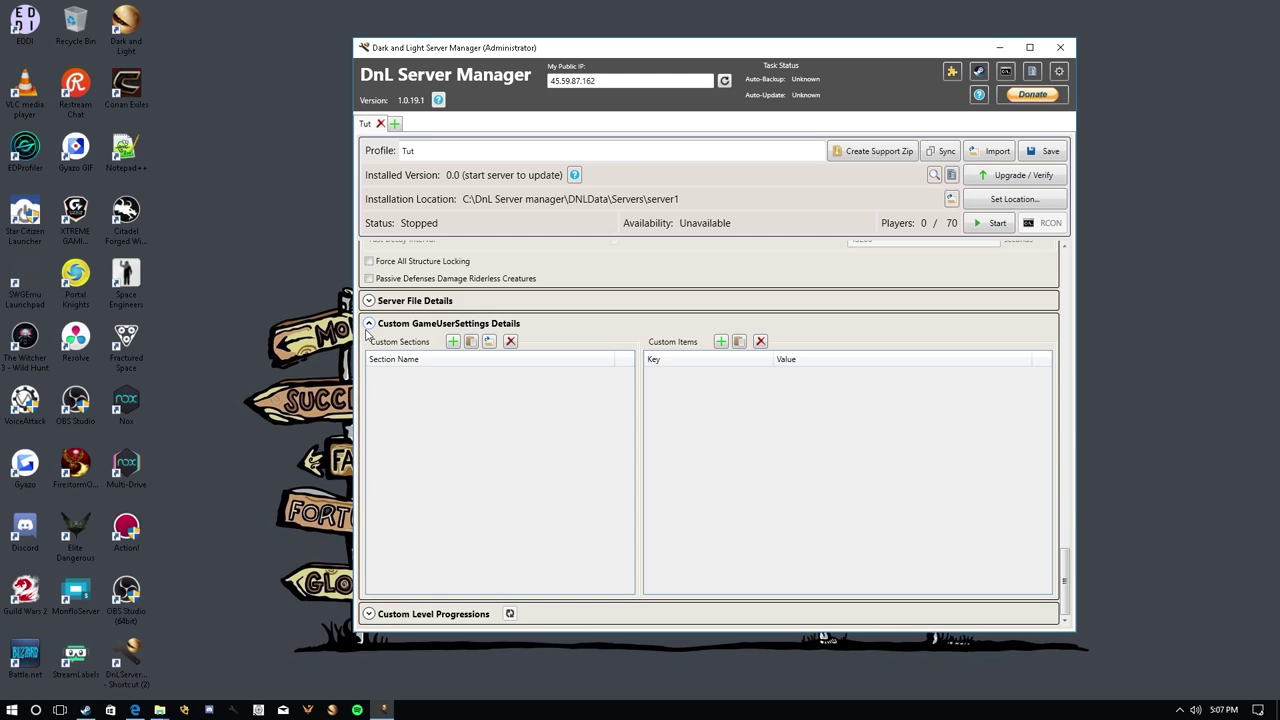
pyautogui.click(453, 341)
pyautogui.click(462, 381)
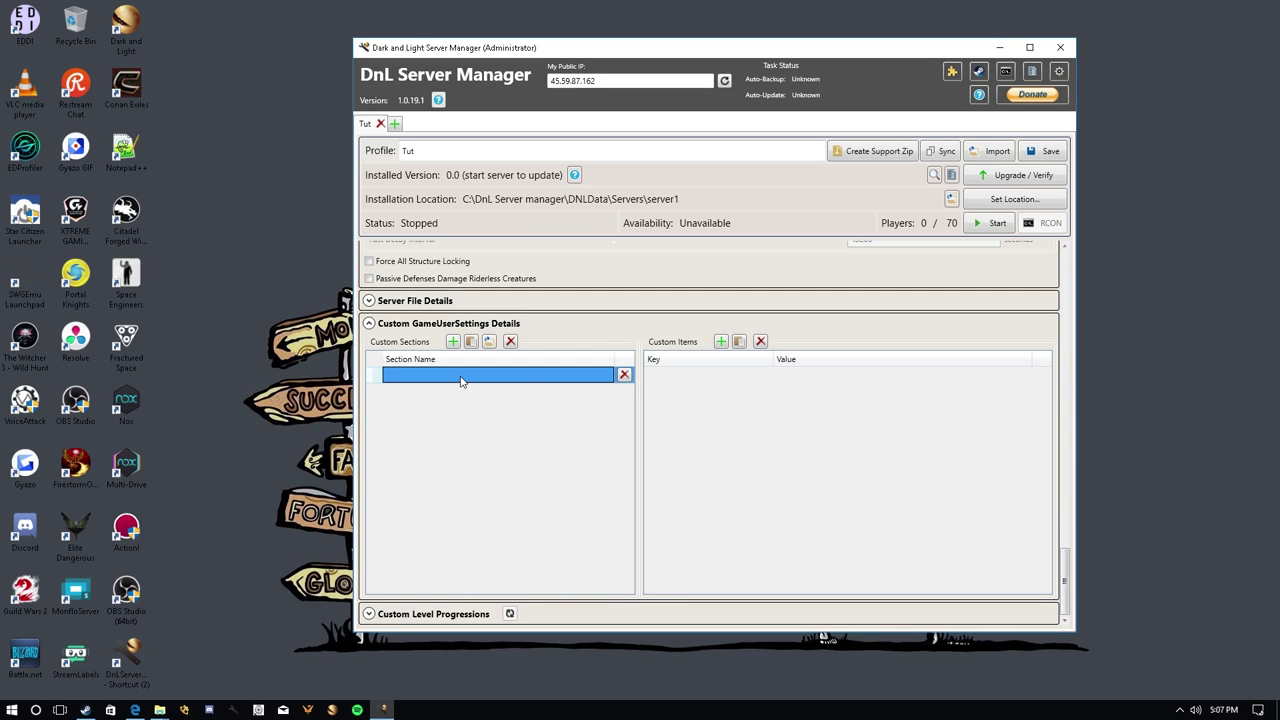
pyautogui.write('structures pluss')
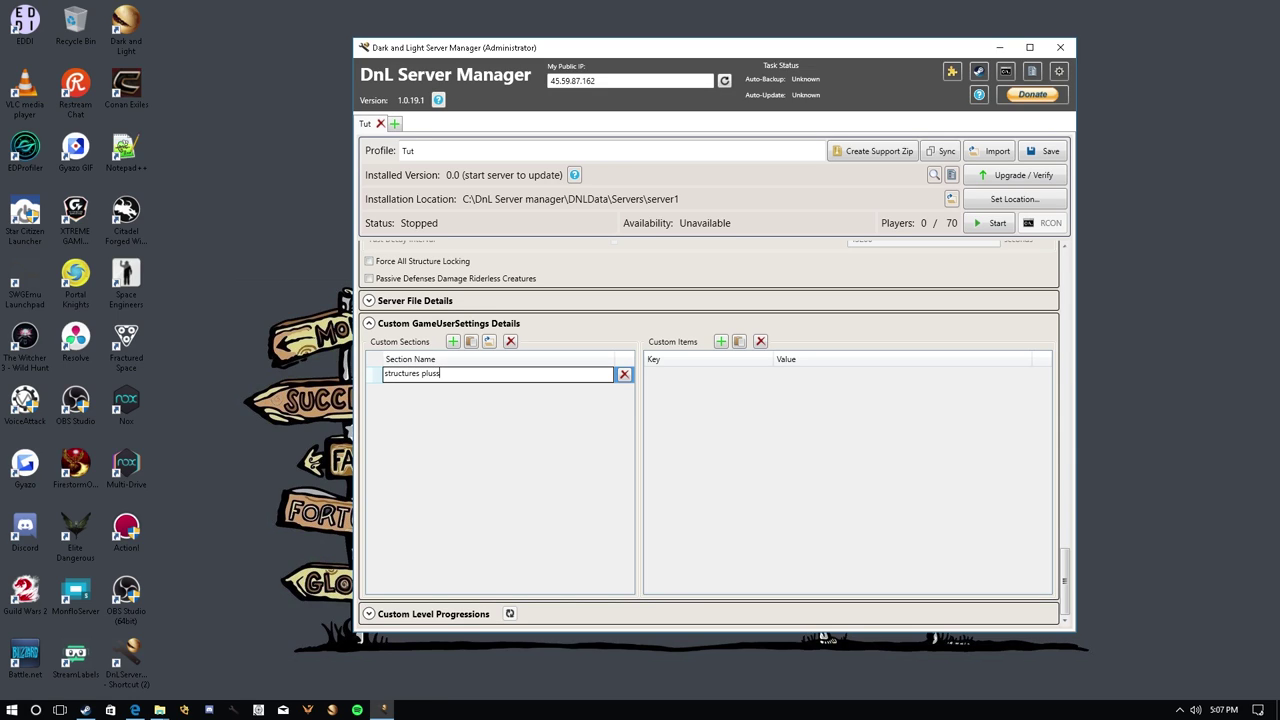
pyautogui.press('Return')
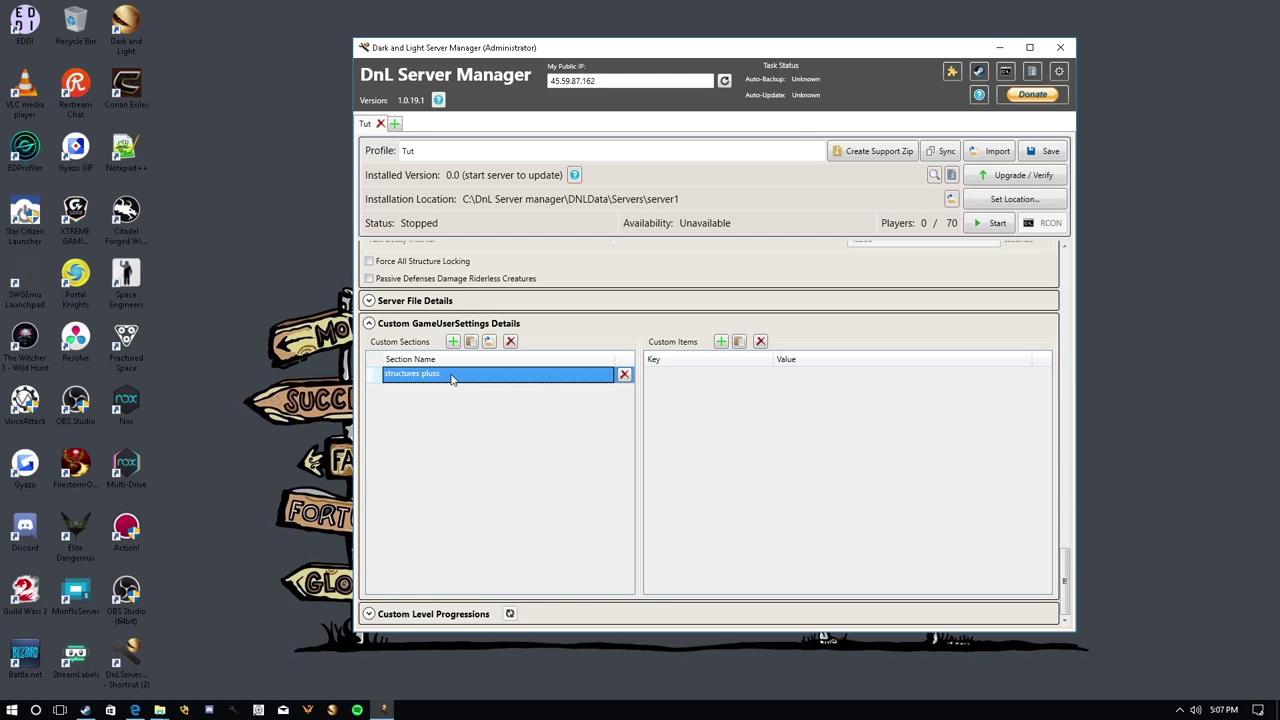
# - Add a custom item to the structures pluss section with the key inv and the value 1000
pyautogui.click(719, 343)
pyautogui.click(709, 379)
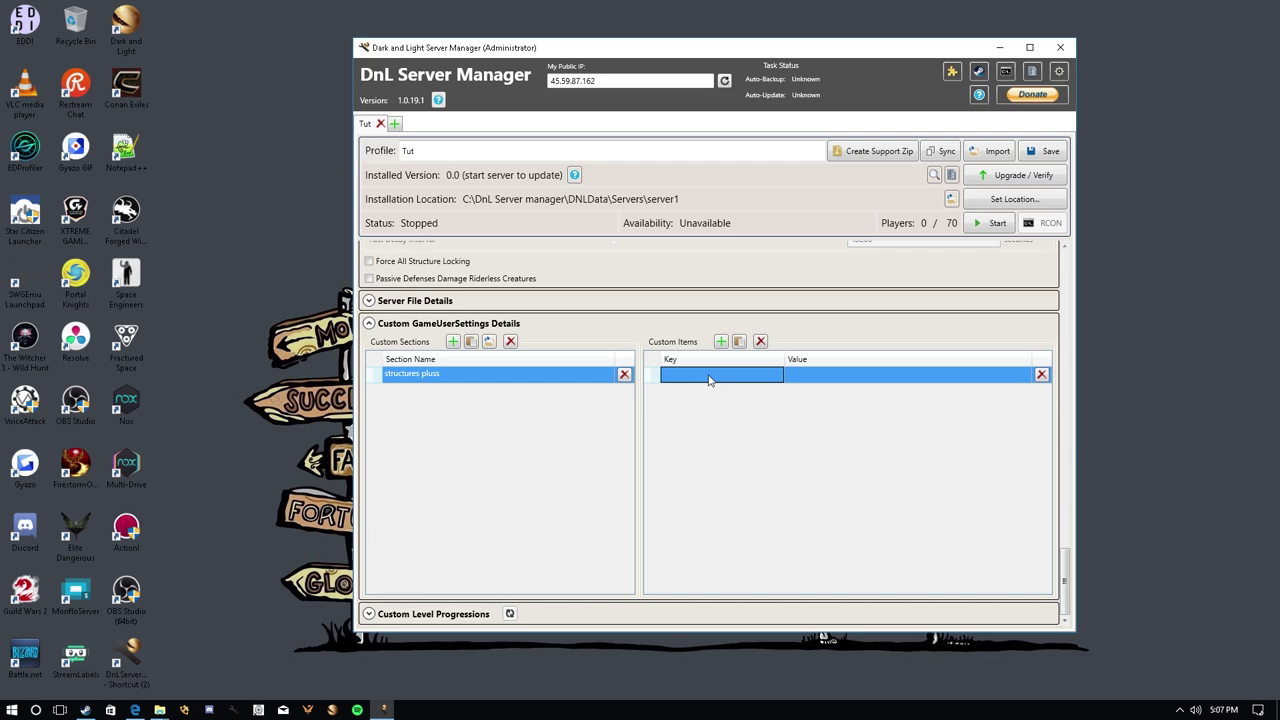
pyautogui.click(712, 378)
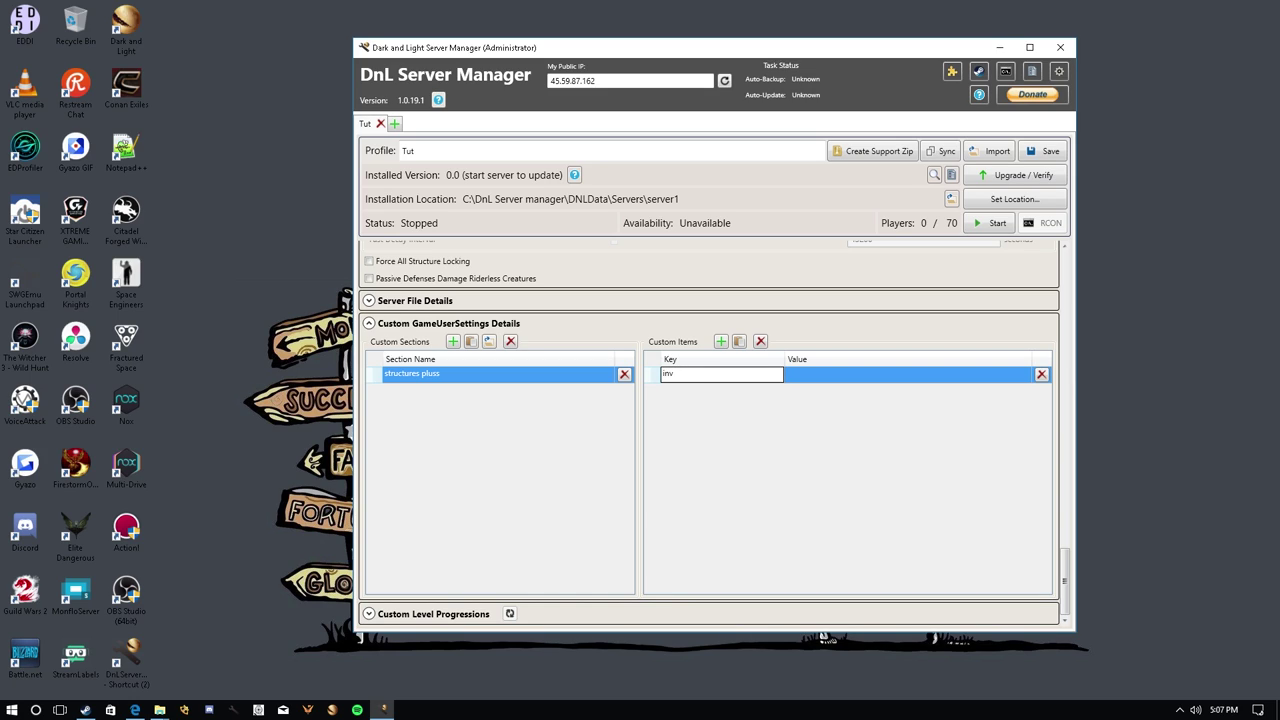
pyautogui.click(822, 375)
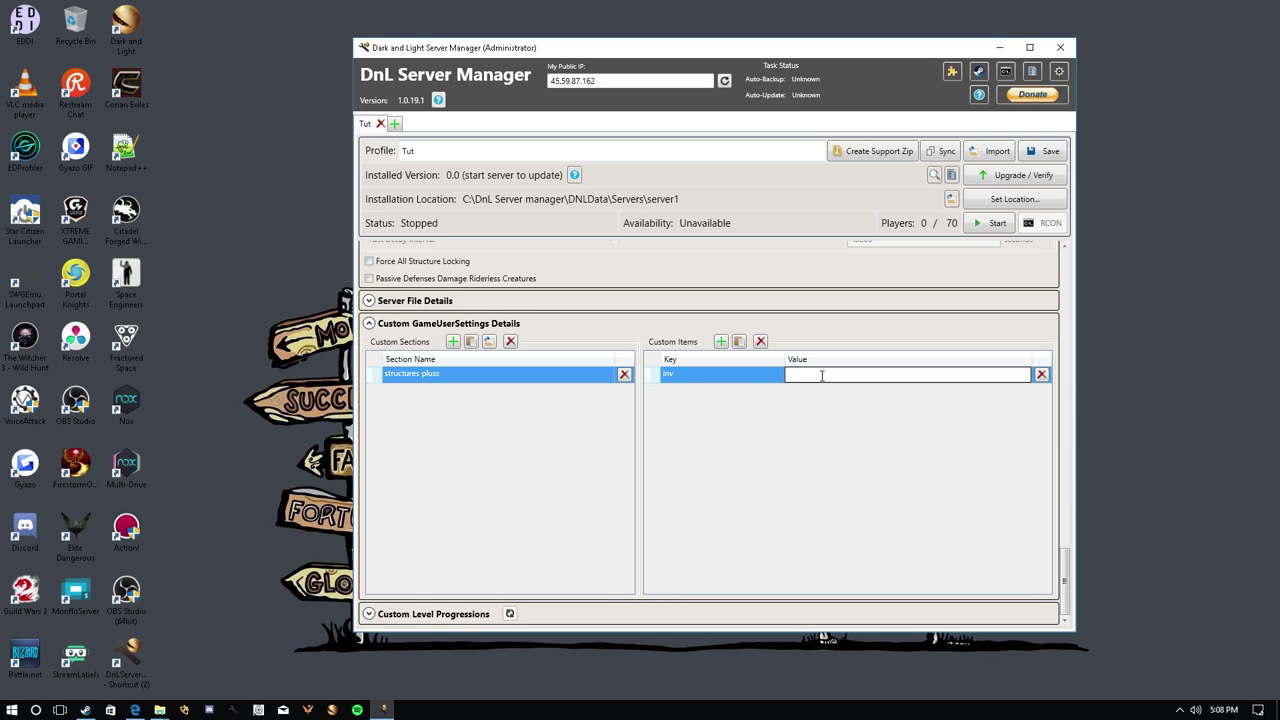
pyautogui.press('Return')
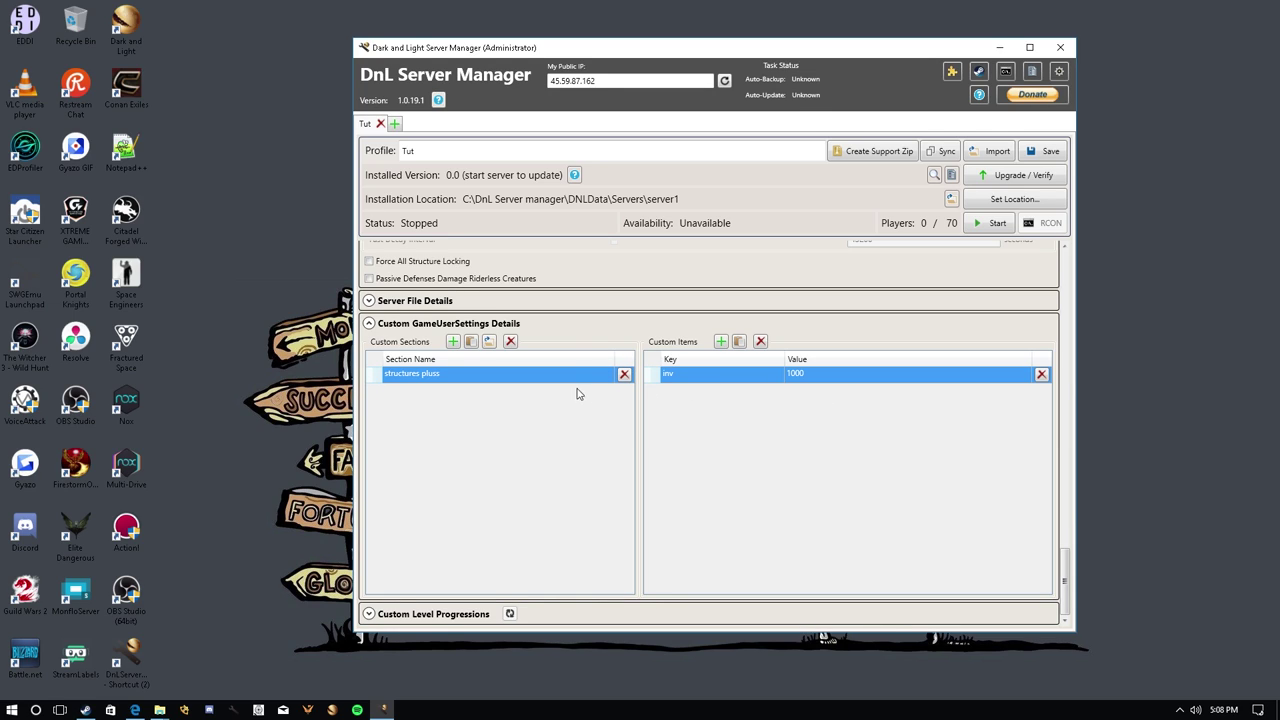
# - Delete the structures pluss custom section and collapse Custom GameUserSettings Details
pyautogui.click(623, 375)
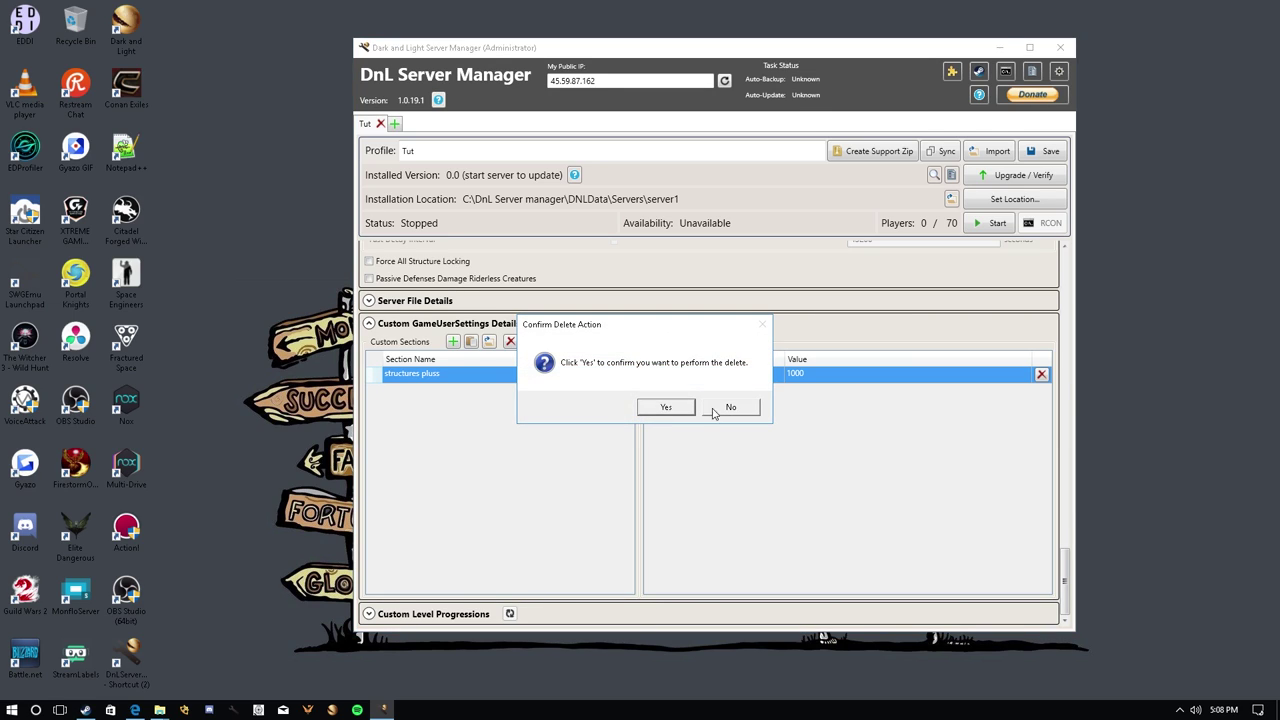
pyautogui.click(684, 407)
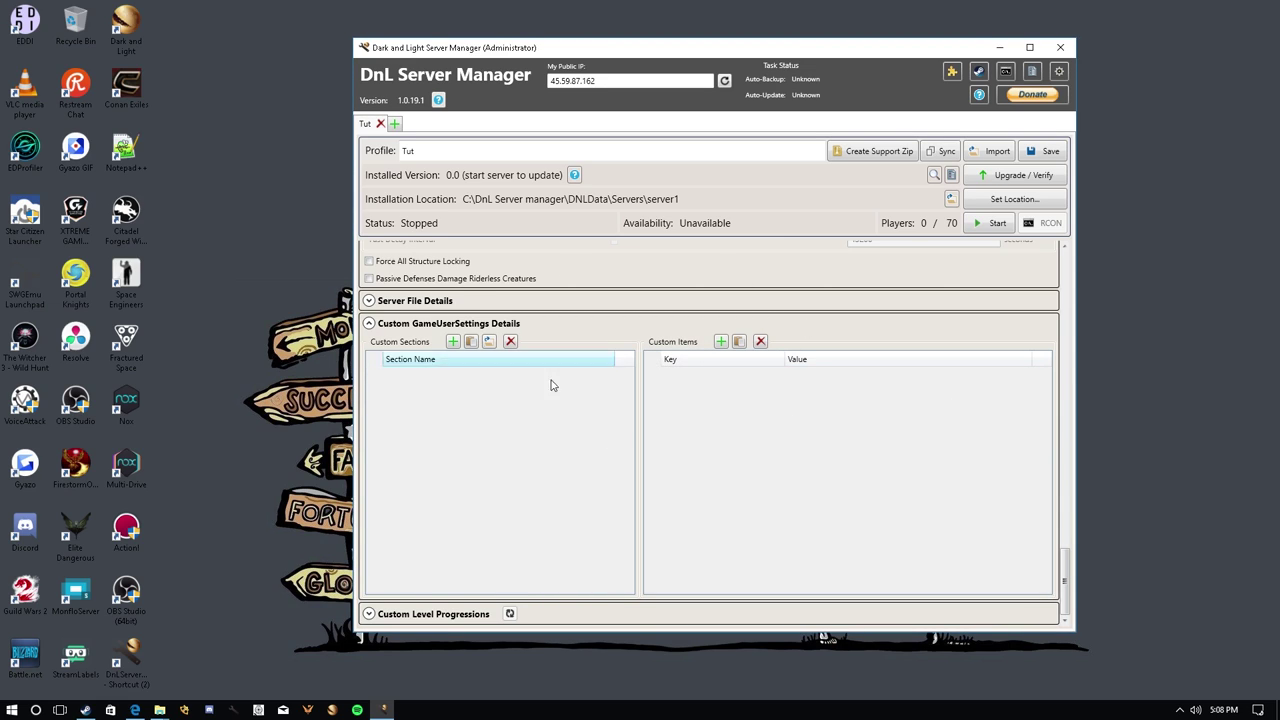
pyautogui.click(368, 324)
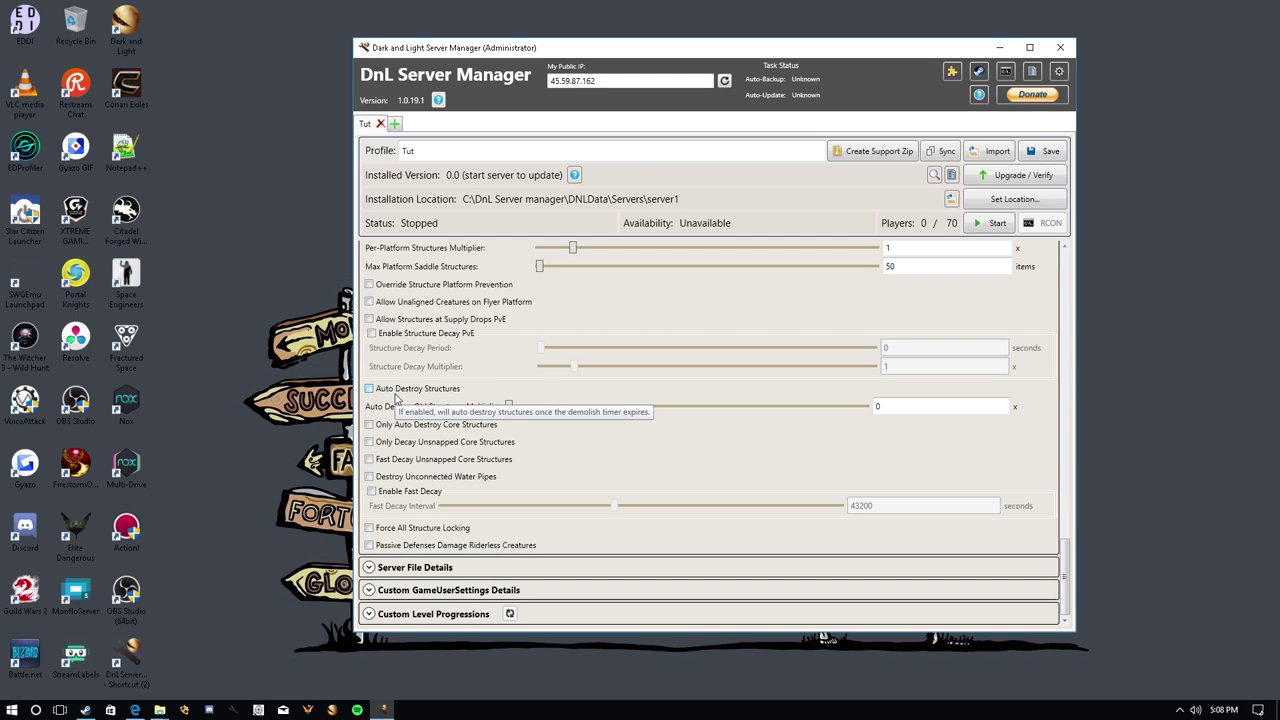
# - Expand Custom Level Progressions and enable the custom player and creature level customizations
pyautogui.click(368, 614)
pyautogui.moveTo(1068, 537); pyautogui.dragTo(1068, 617)
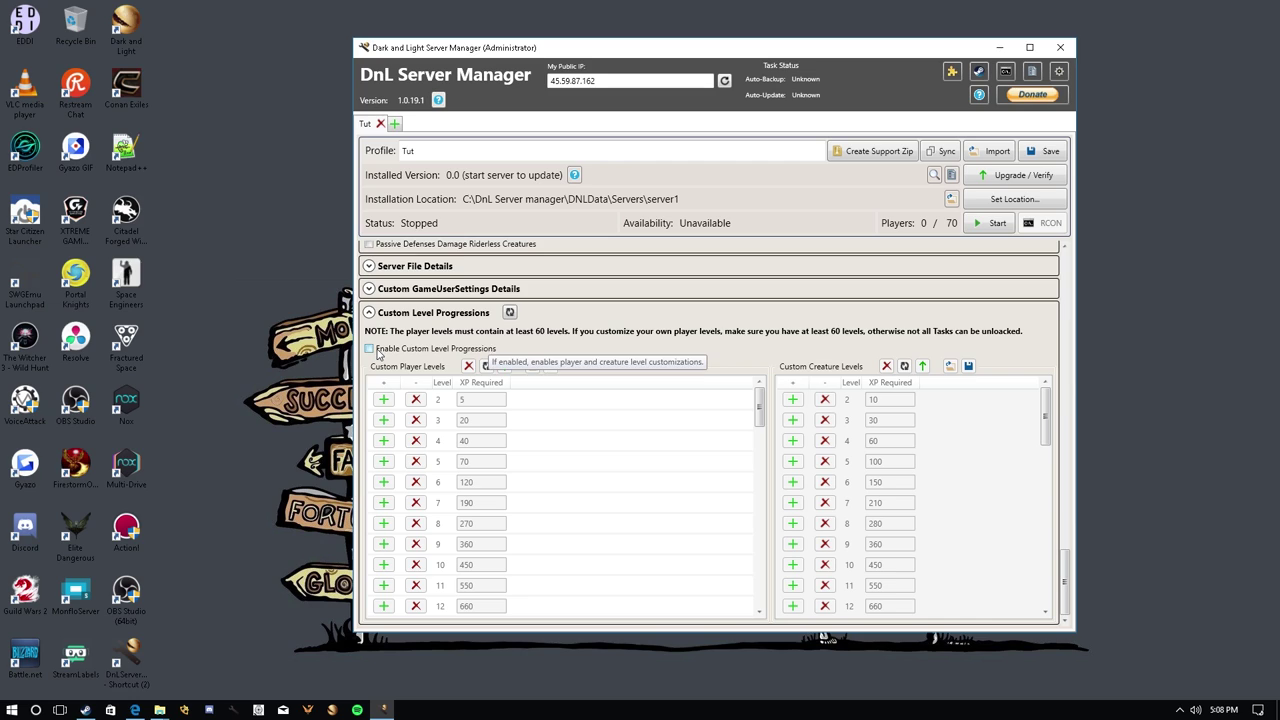
pyautogui.click(376, 350)
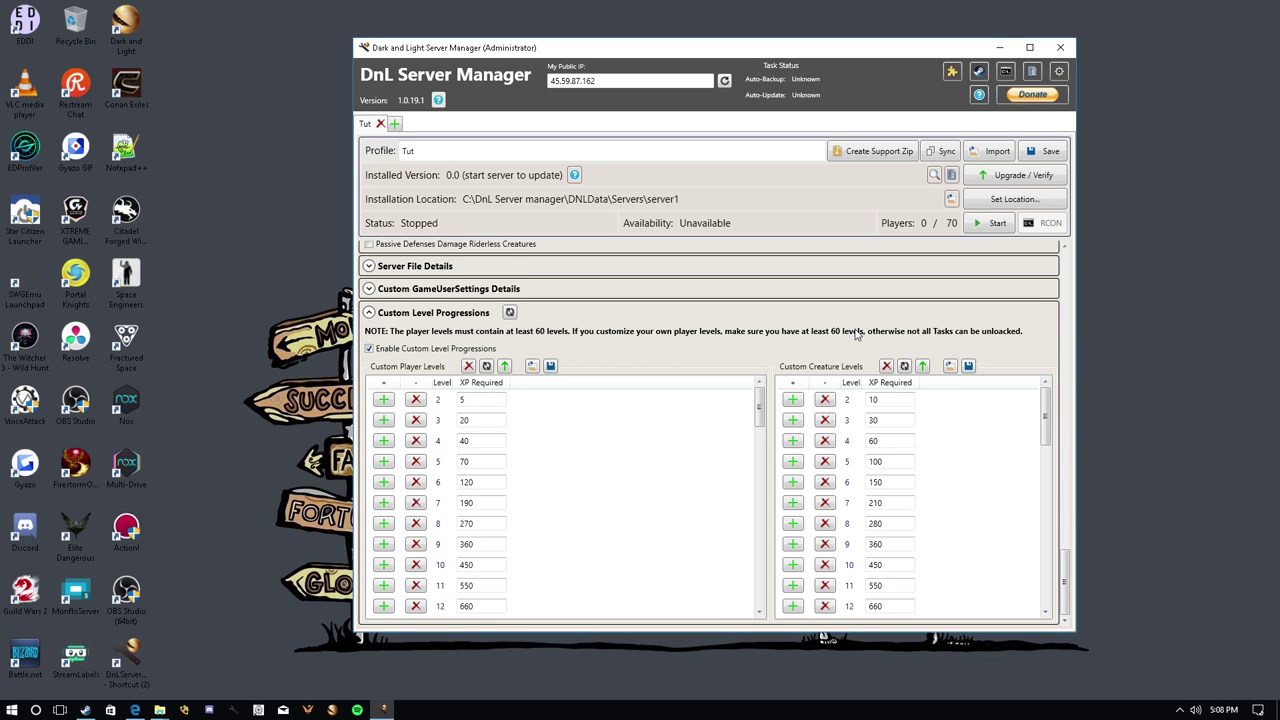
# - Add two extra levels after level 61 in the custom player levels and delete both again
pyautogui.scroll(-15, 600, 485)
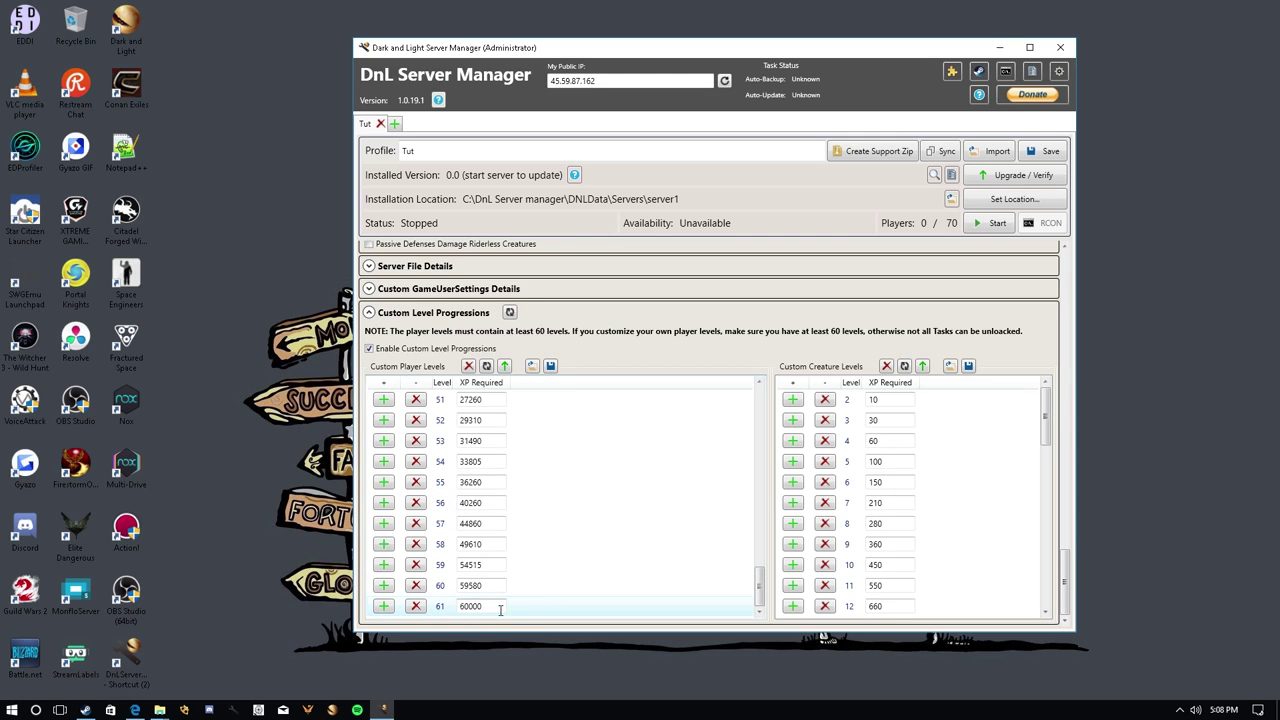
pyautogui.click(383, 606)
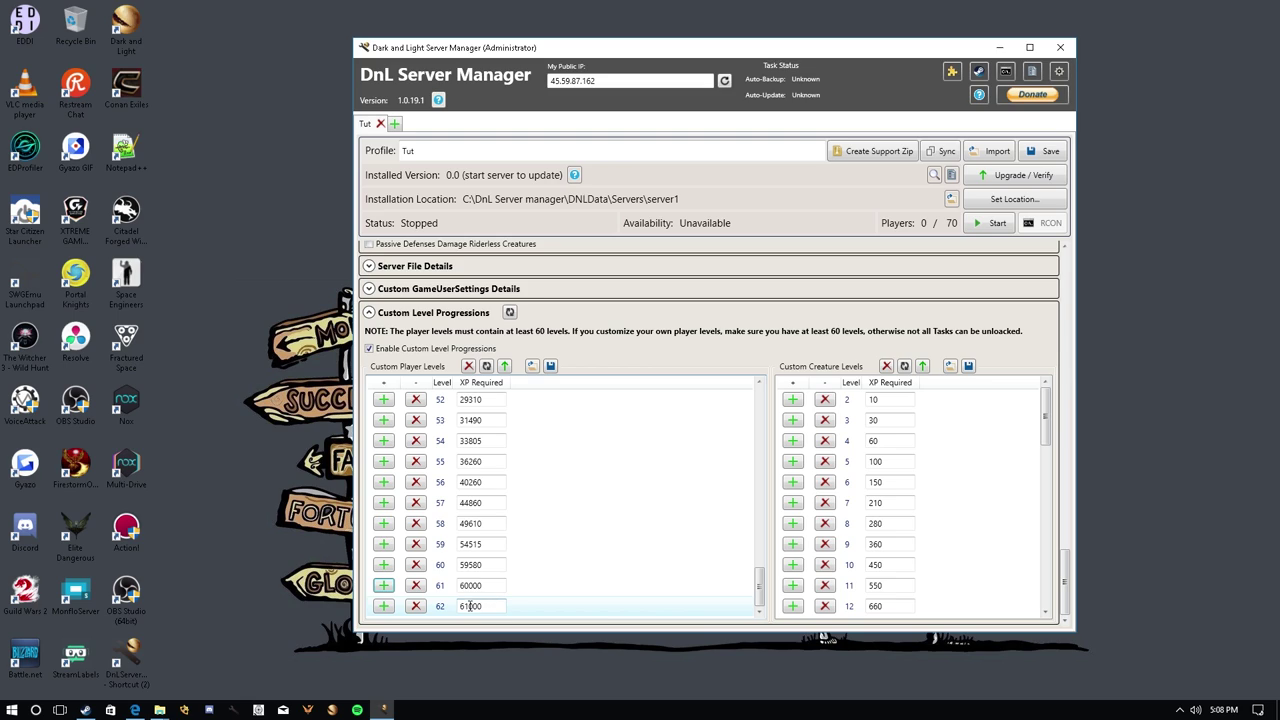
pyautogui.click(383, 606)
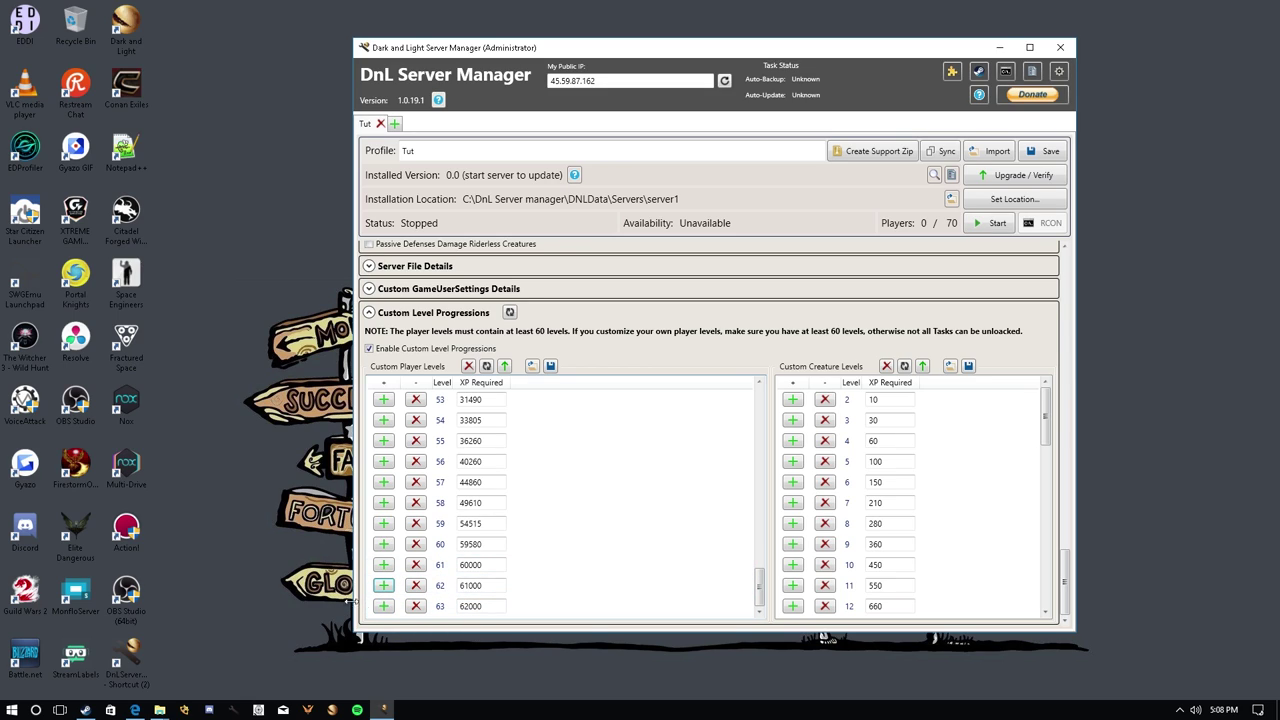
pyautogui.click(416, 606)
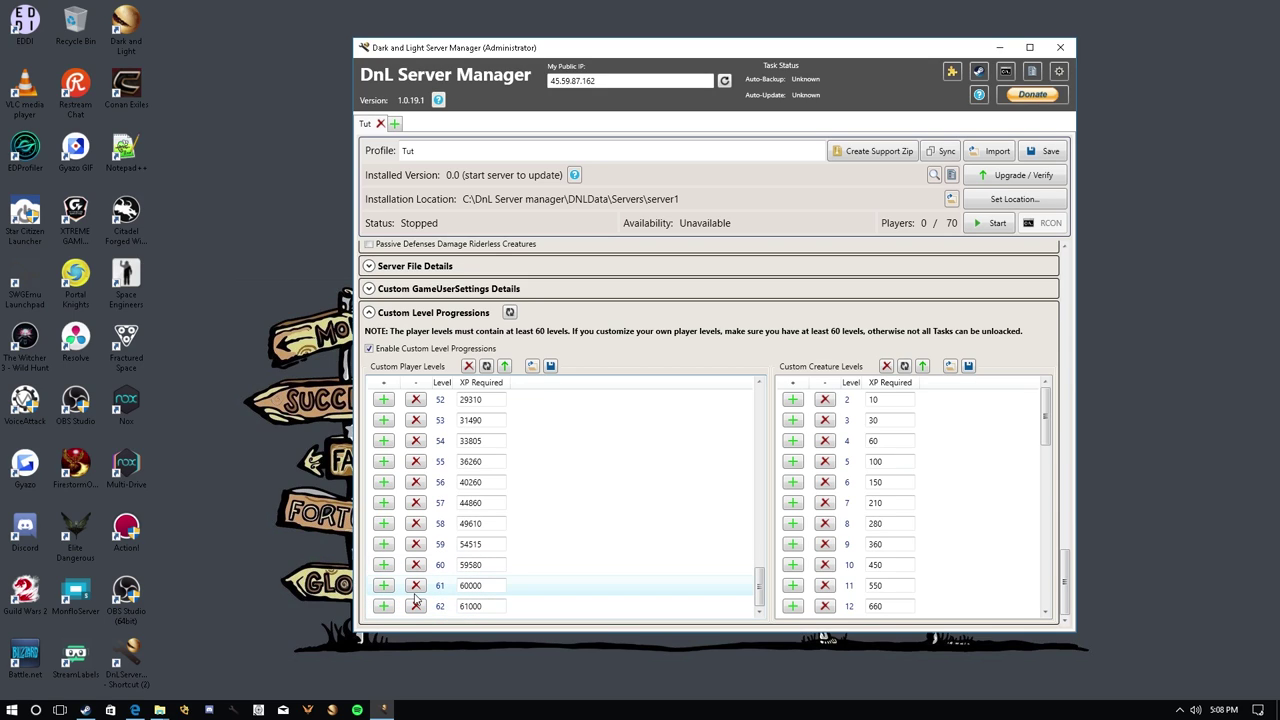
pyautogui.click(416, 606)
# - Disable custom level progressions and collapse the Custom Level Progressions section
pyautogui.scroll(3, 631, 537)
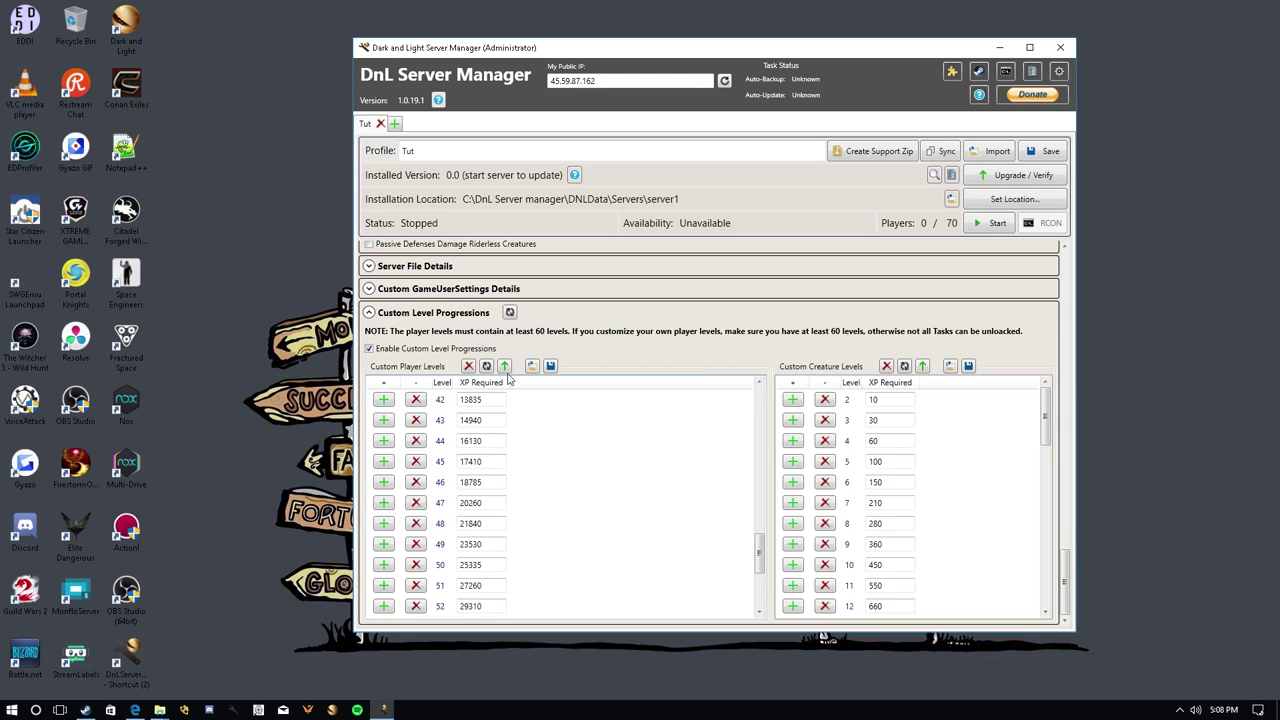
pyautogui.click(505, 367)
pyautogui.click(368, 349)
pyautogui.click(369, 312)
# - Collapse the expanded Structures and Creature Settings sections of the Tut profile
pyautogui.scroll(6, 650, 420)
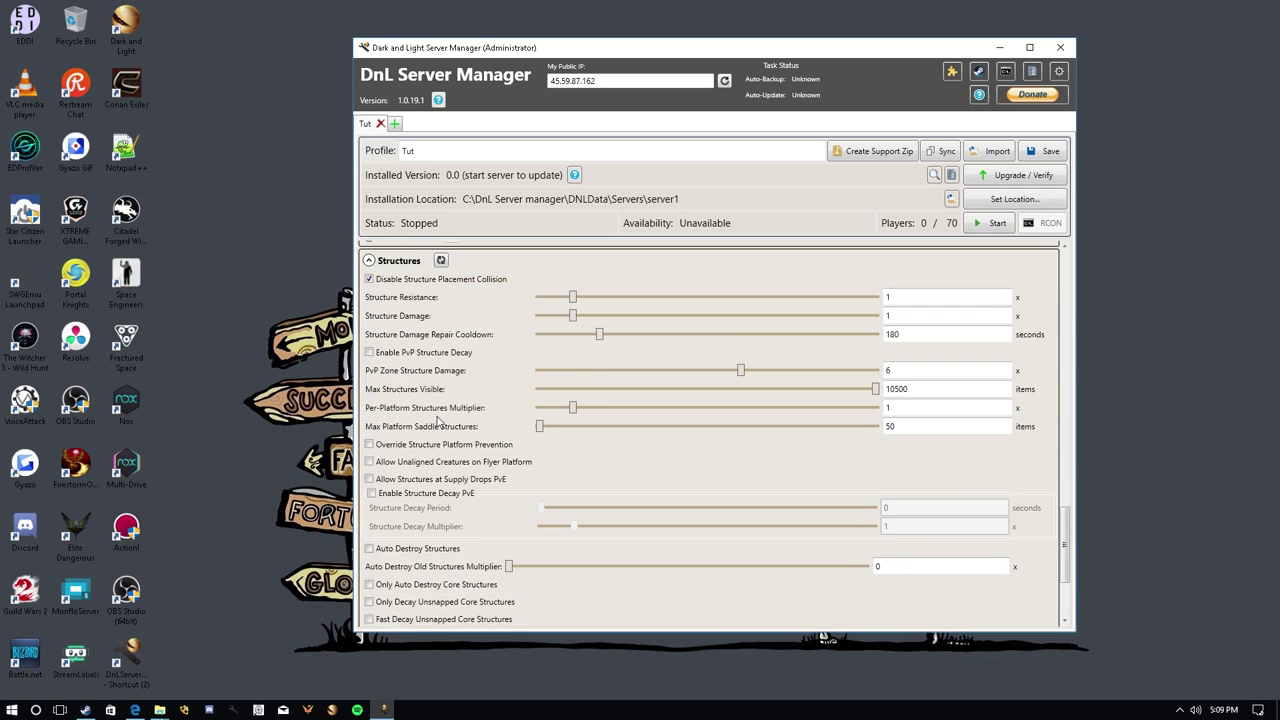
pyautogui.click(368, 485)
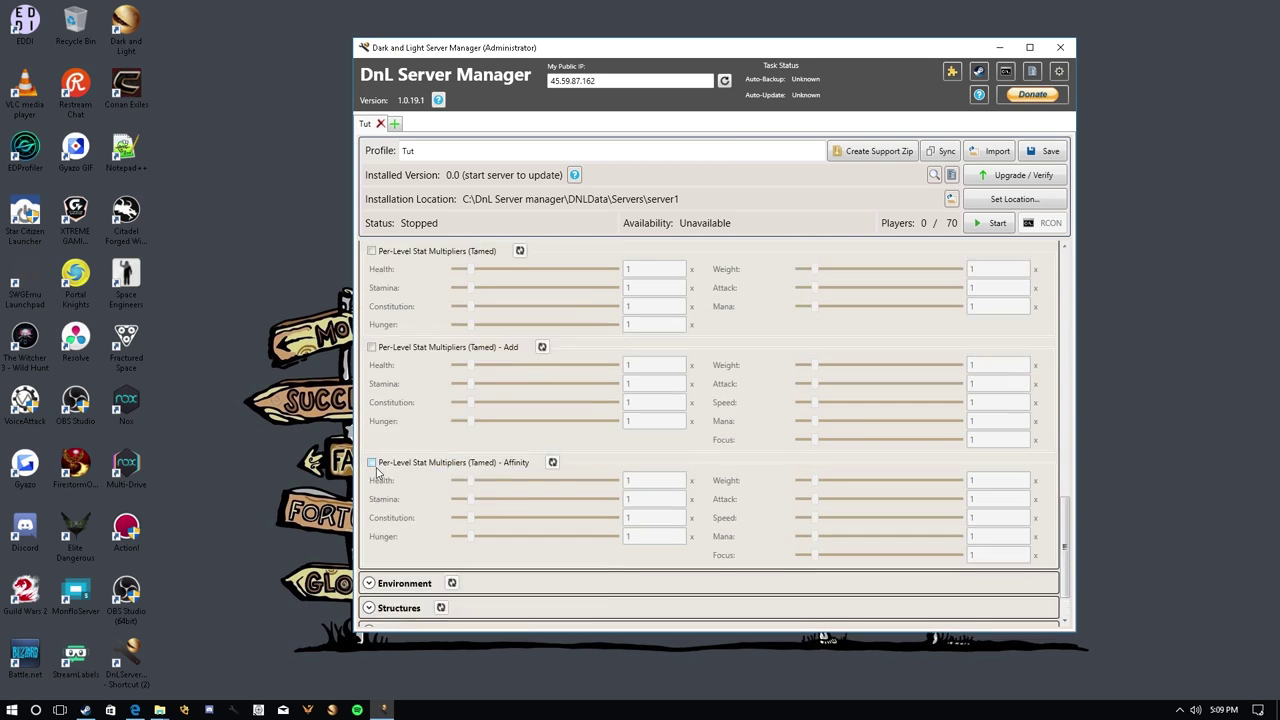
pyautogui.scroll(5, 375, 482)
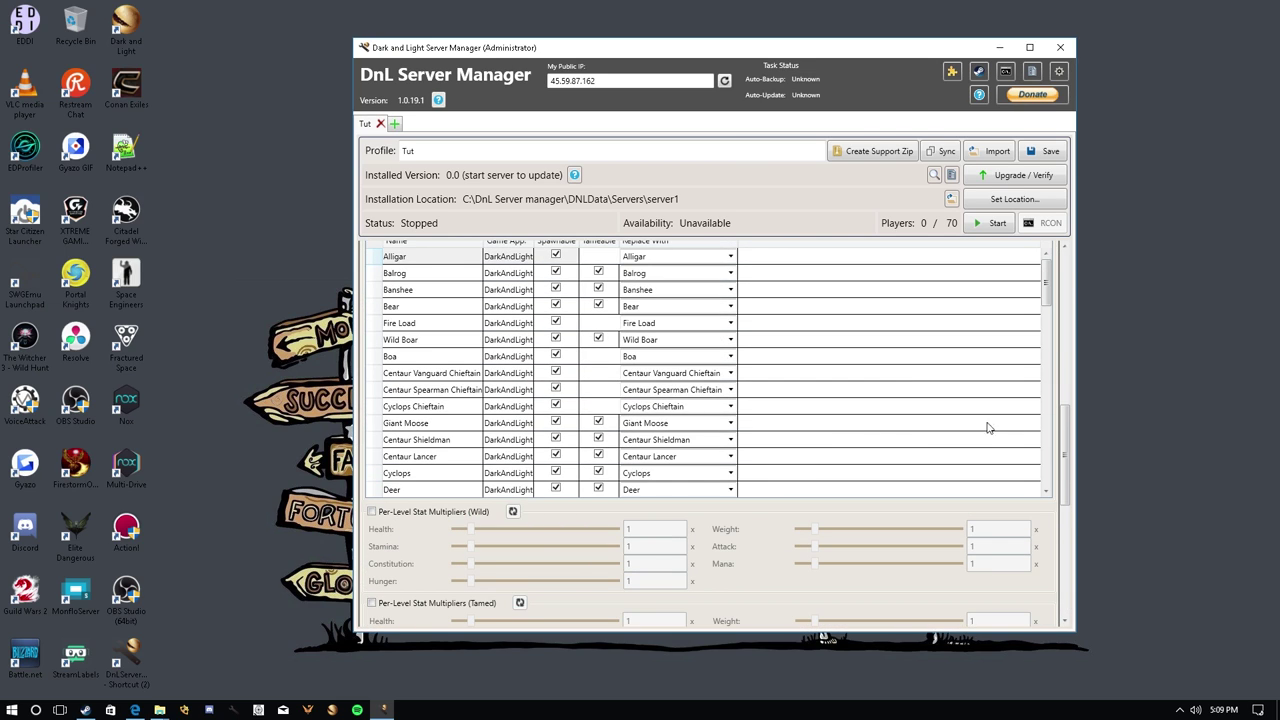
pyautogui.moveTo(1066, 441); pyautogui.dragTo(1060, 270)
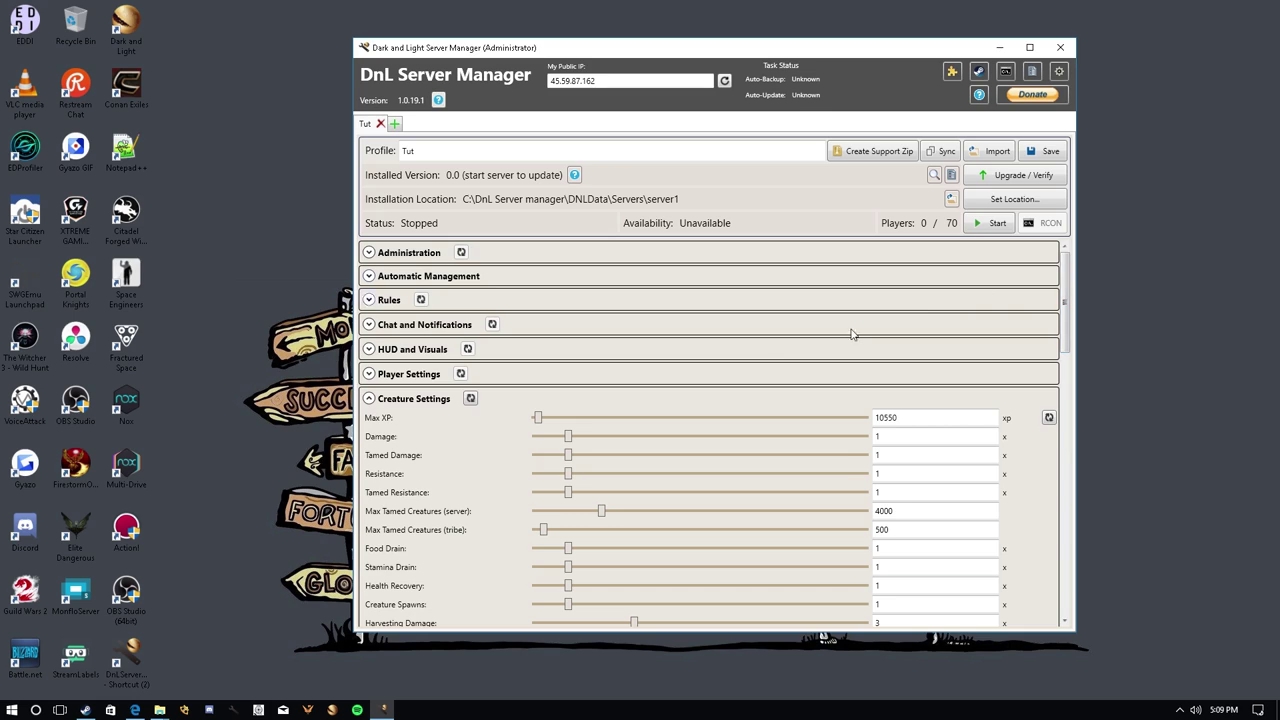
pyautogui.click(369, 399)
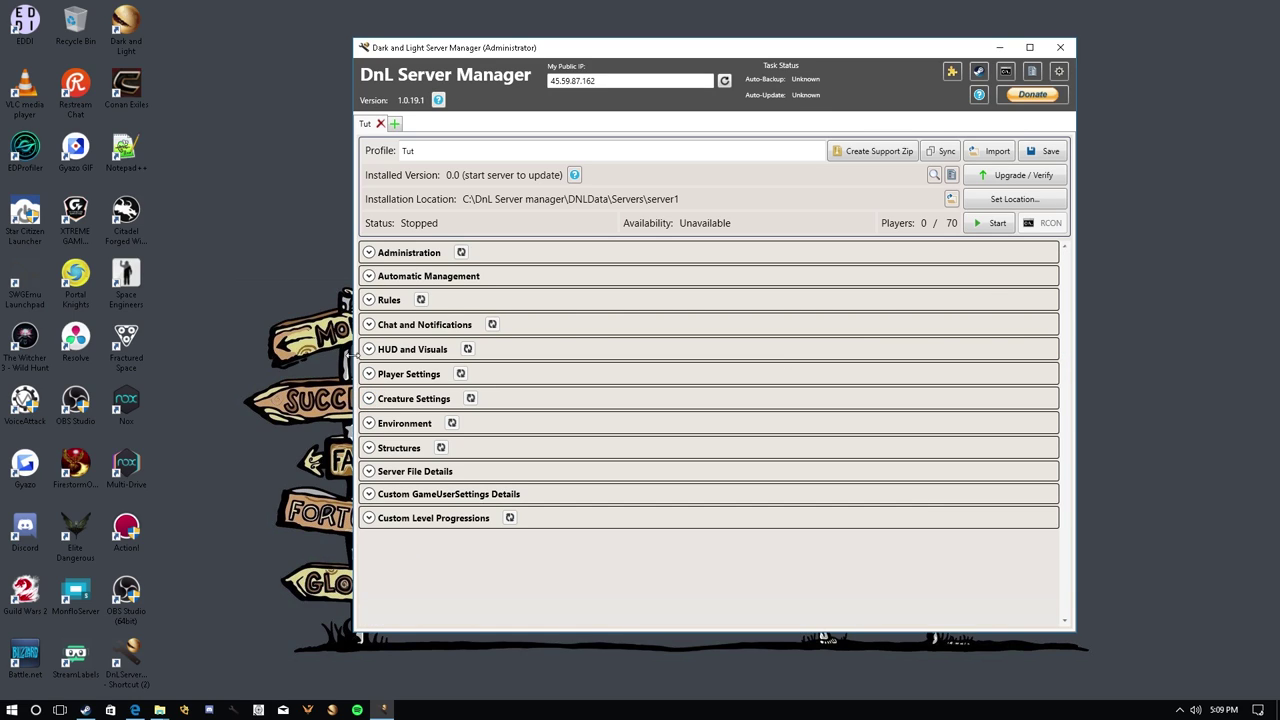
# - Review the HUD and Visuals options and the Rules options, collapsing each section after viewing it
pyautogui.click(369, 349)
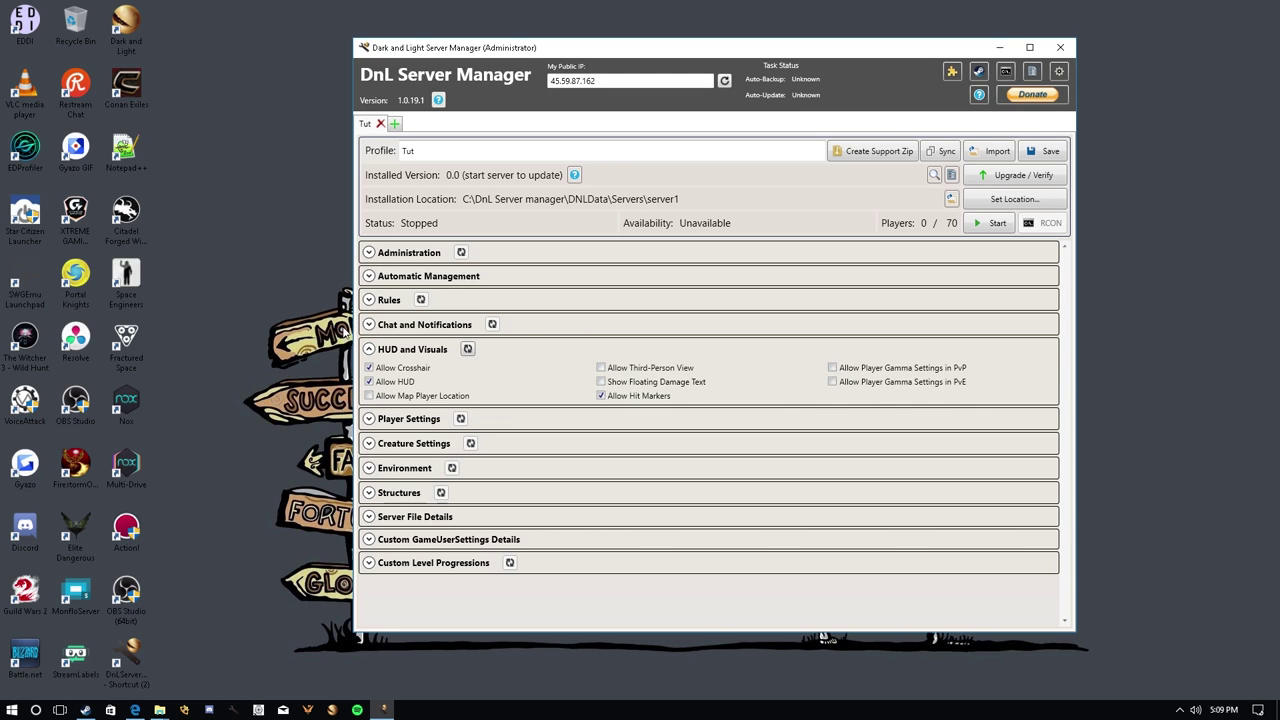
pyautogui.click(369, 350)
pyautogui.click(369, 300)
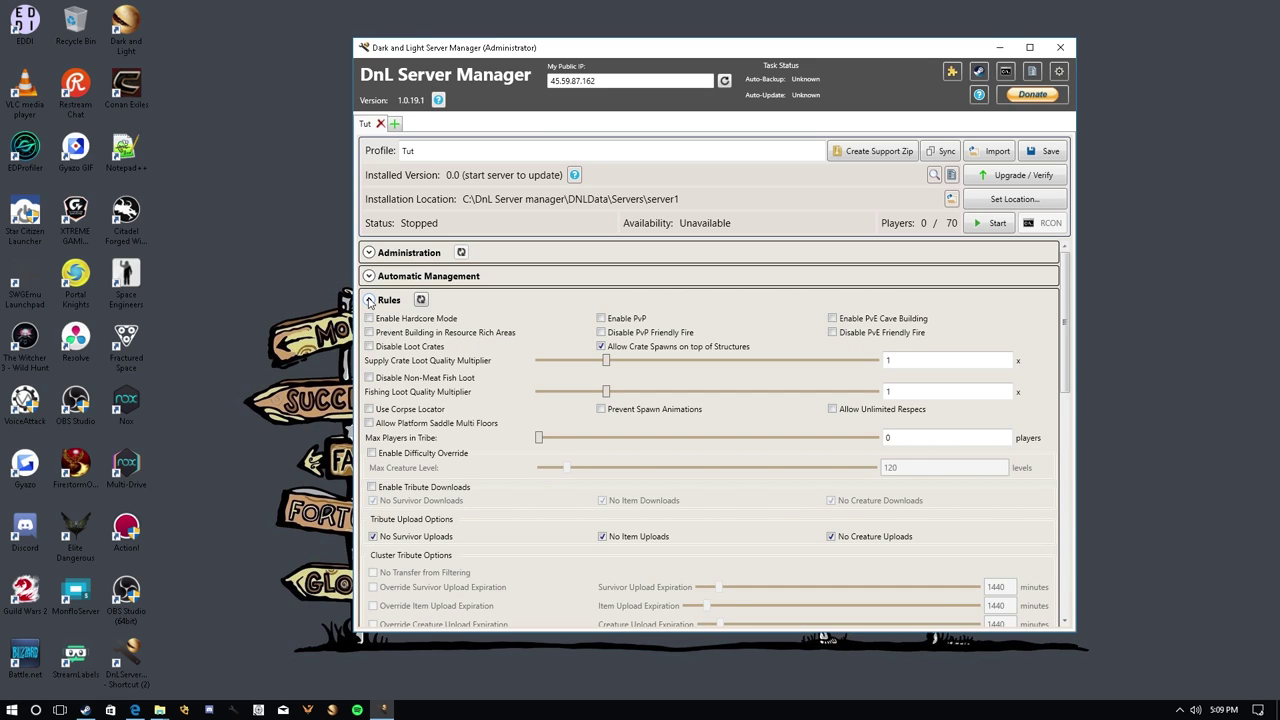
pyautogui.click(369, 300)
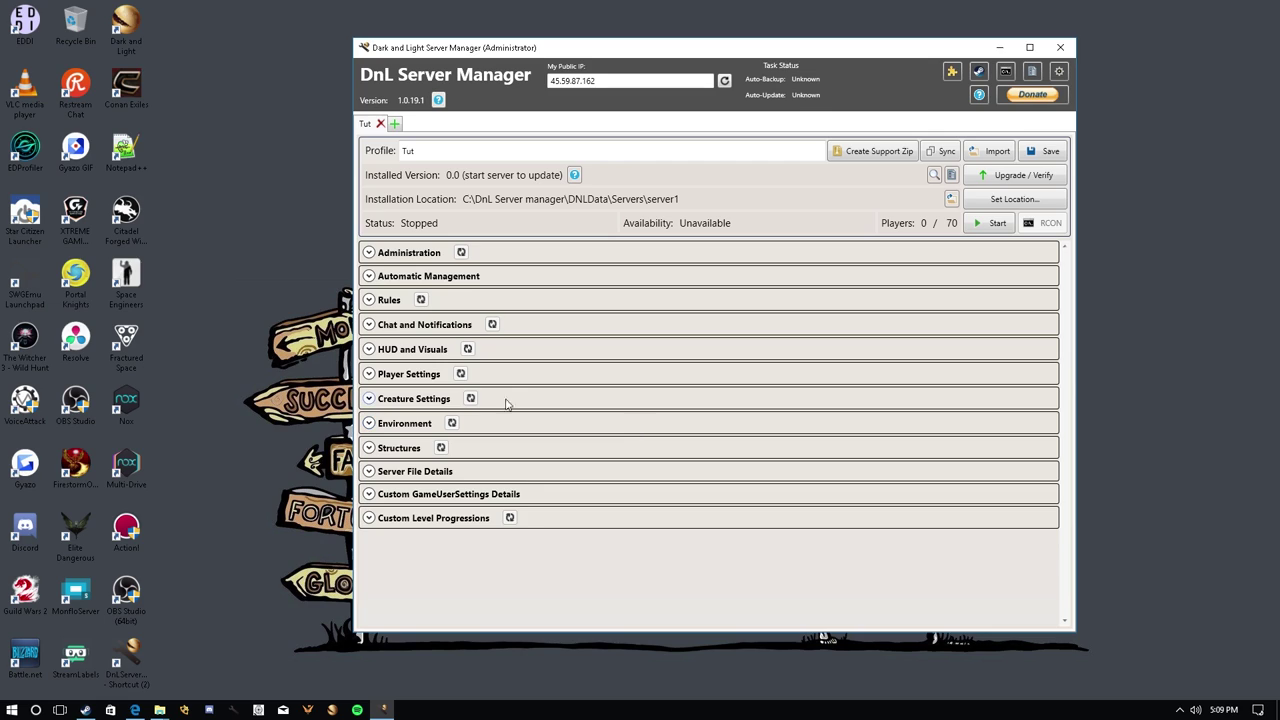
# - Expand the Administration section, save the Tut profile, and restart the server manager from its desktop shortcut
pyautogui.click(379, 258)
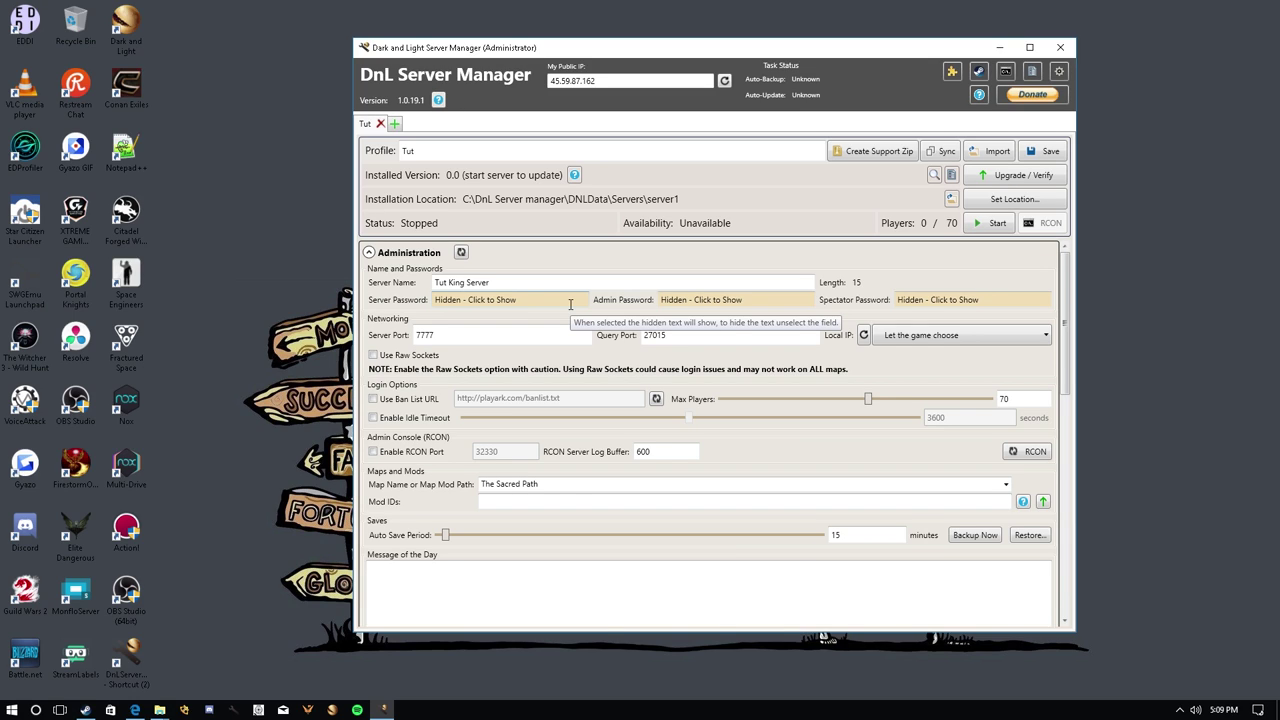
pyautogui.click(1040, 152)
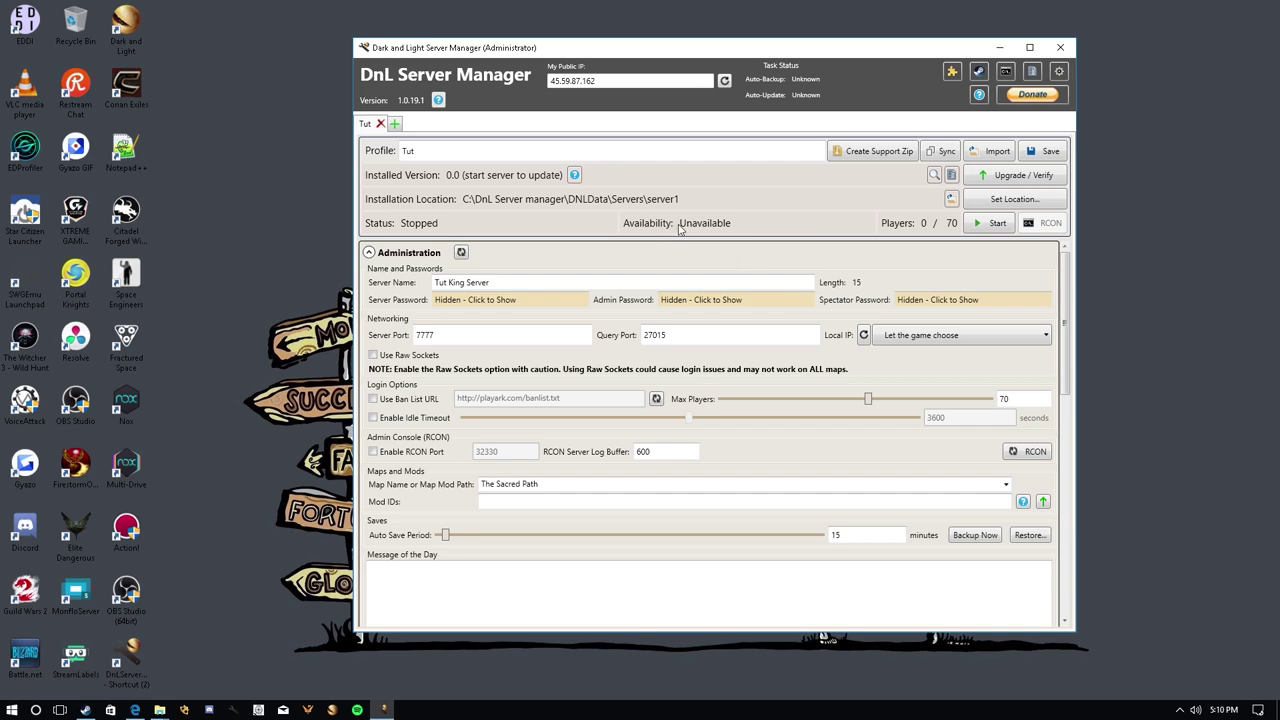
pyautogui.click(1061, 47)
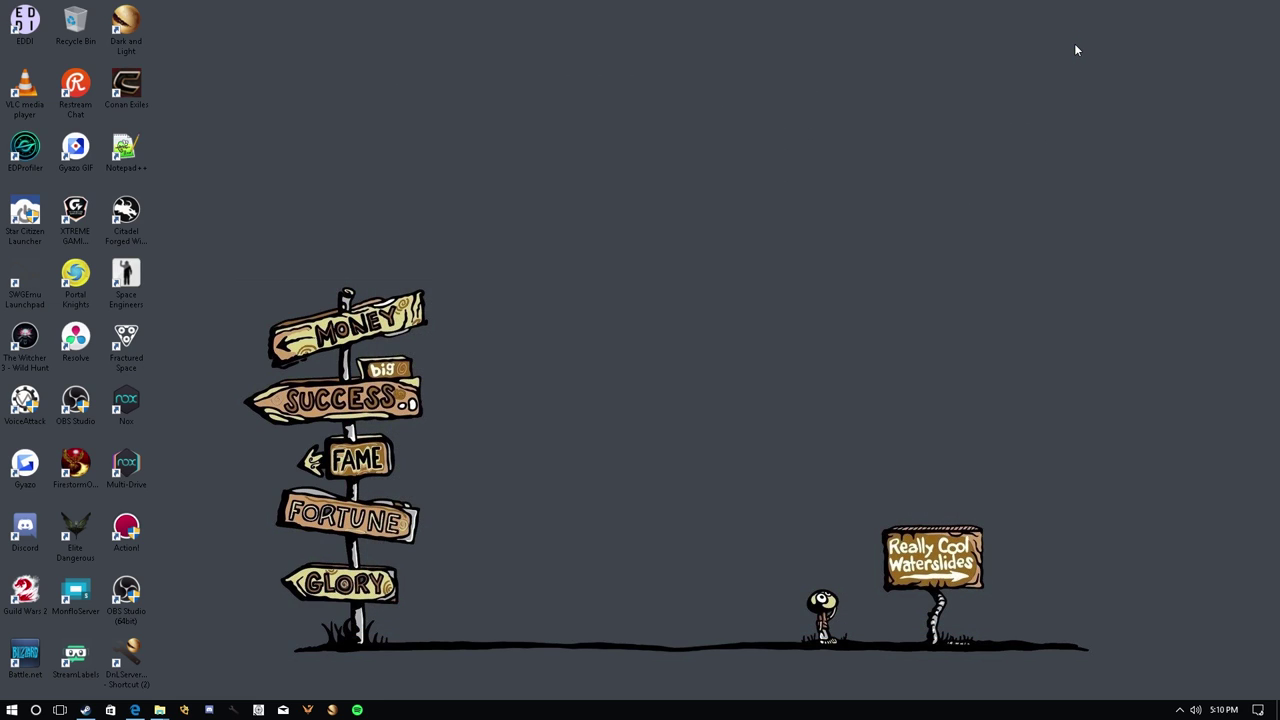
pyautogui.doubleClick(117, 644)
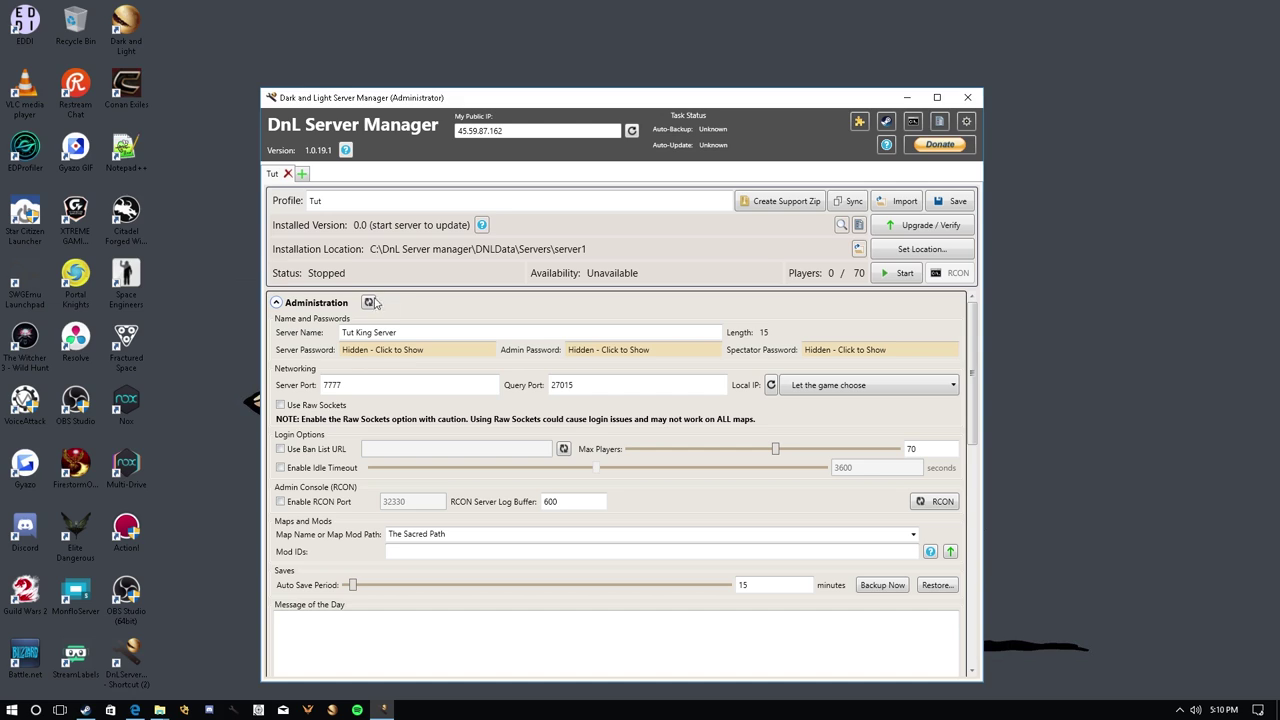
# - Check the reloaded server name and other Administration settings, look over the remaining sections, and collapse Administration
pyautogui.scroll(-2, 335, 560)
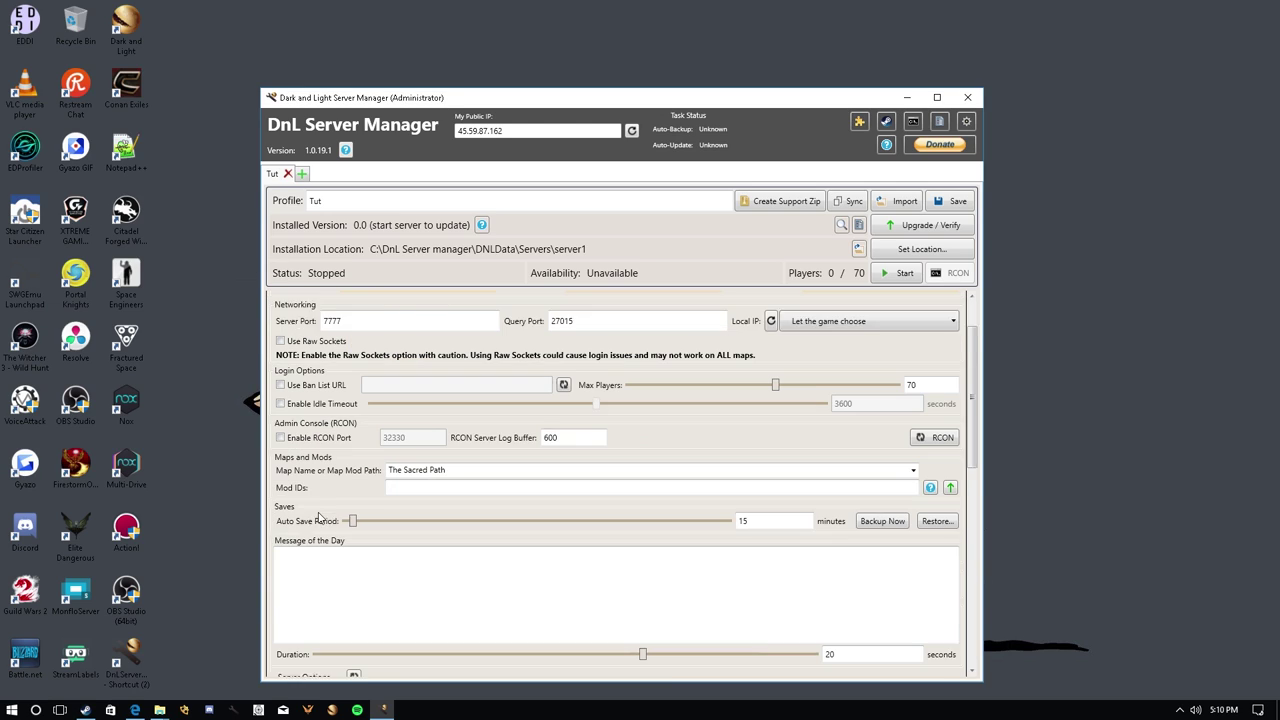
pyautogui.scroll(3, 300, 498)
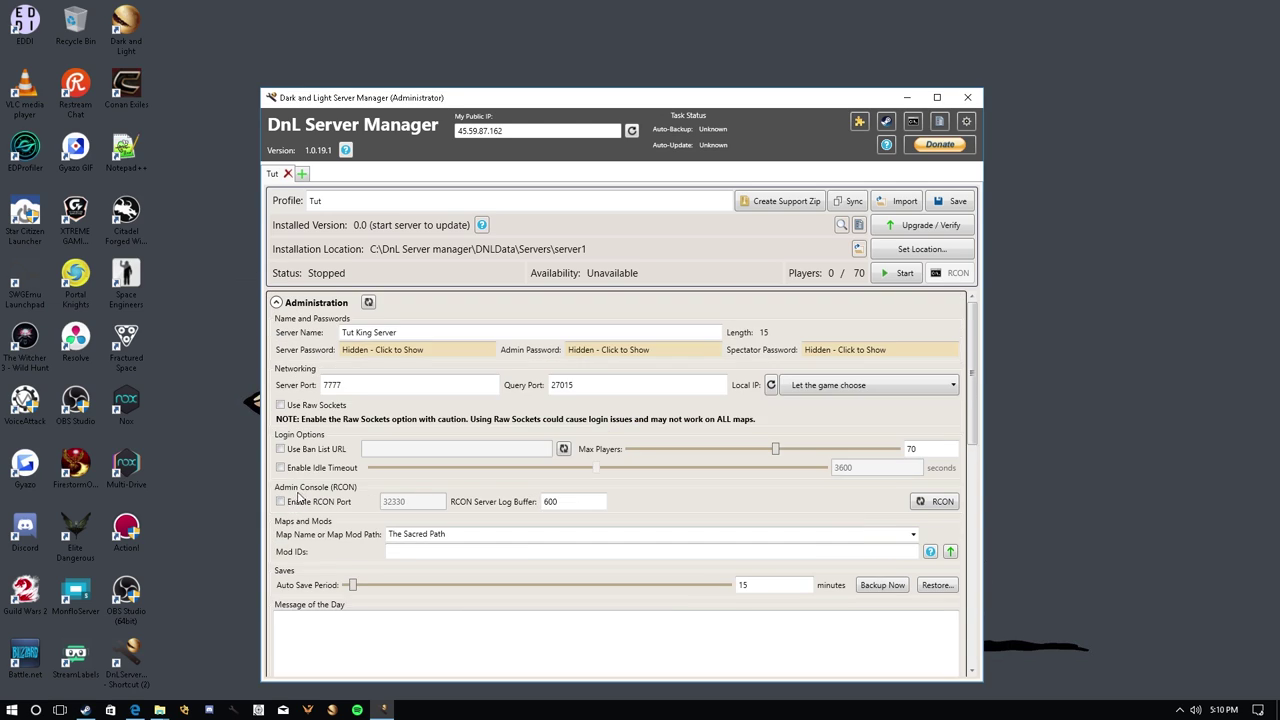
pyautogui.tripleClick(403, 332)
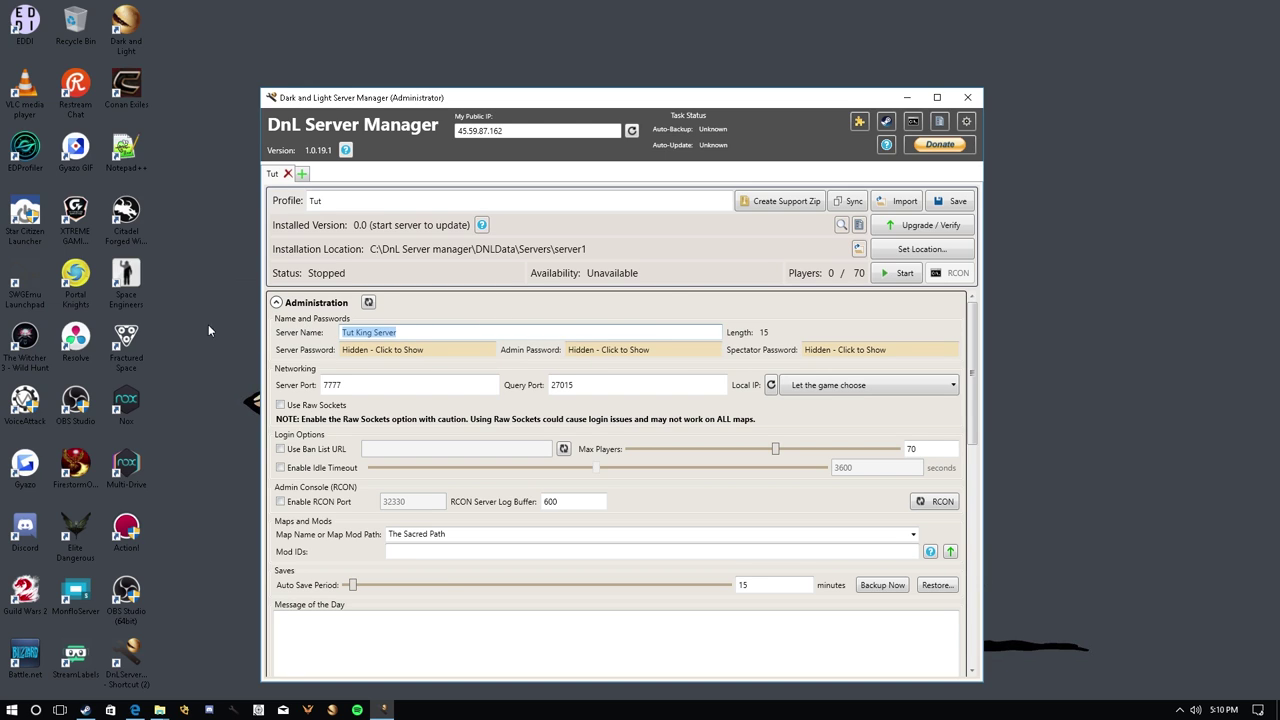
pyautogui.scroll(-10, 478, 497)
pyautogui.scroll(-3, 478, 497)
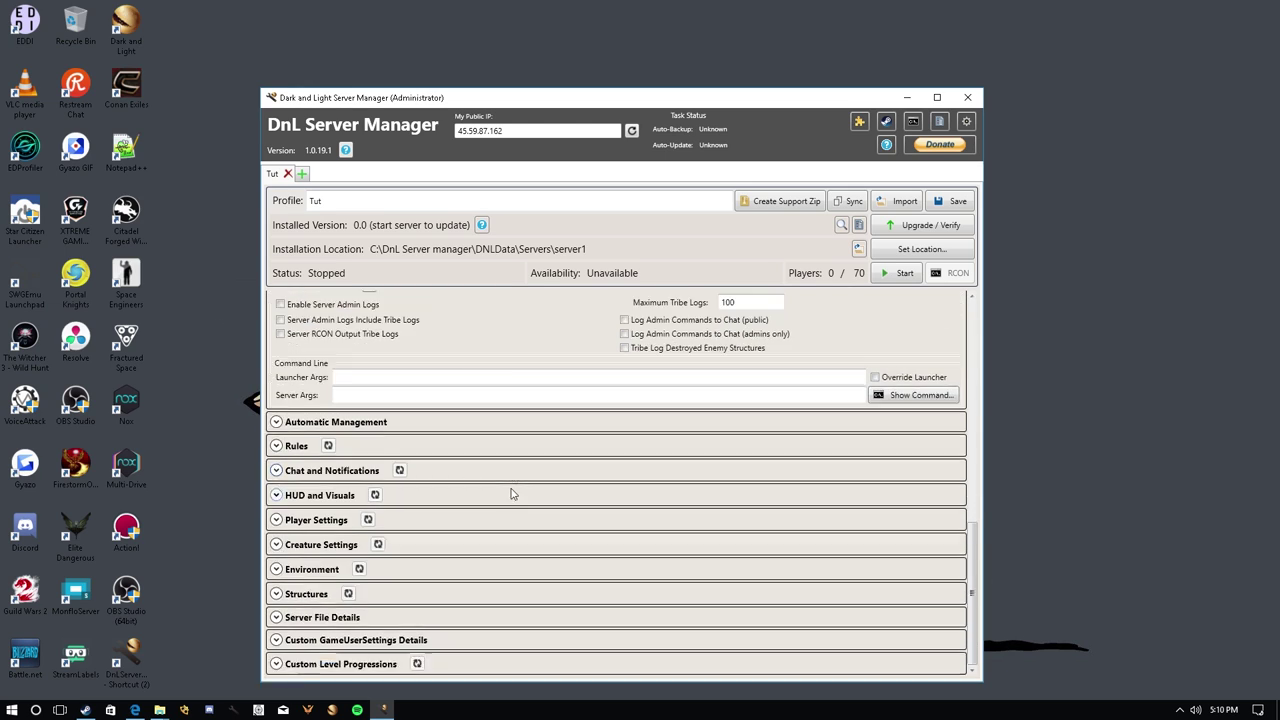
pyautogui.scroll(13, 511, 491)
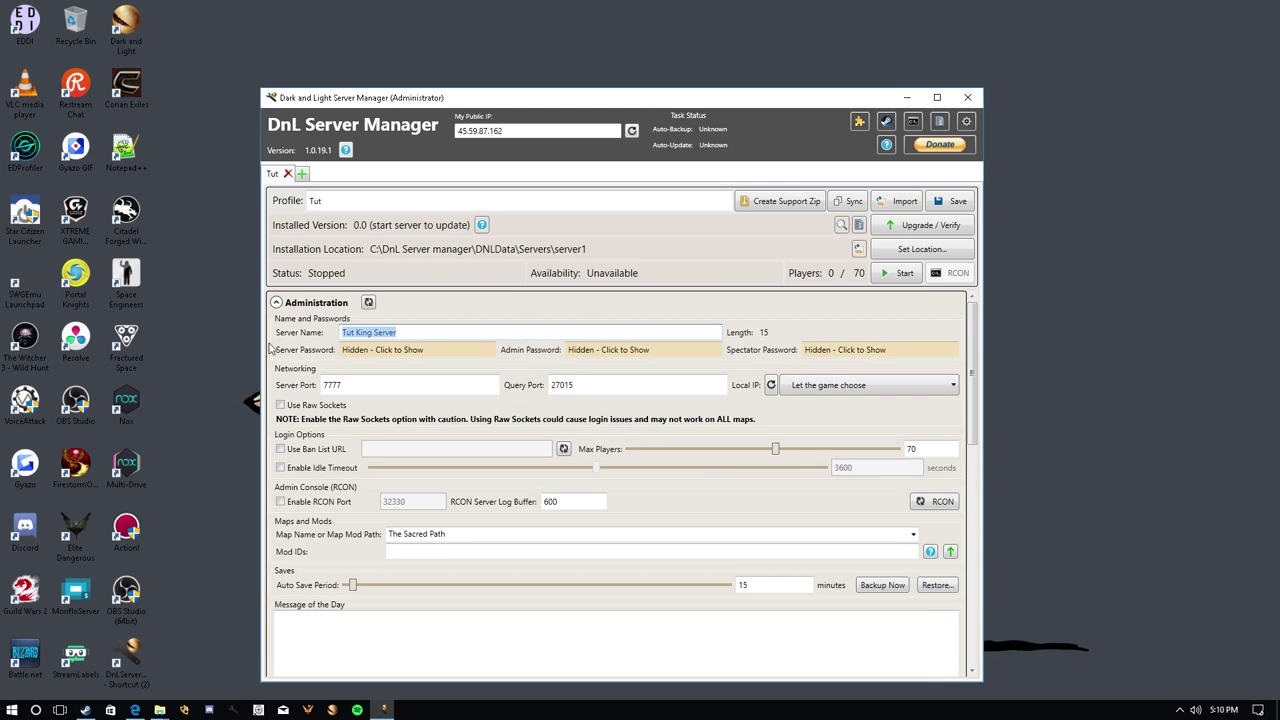
pyautogui.click(276, 303)
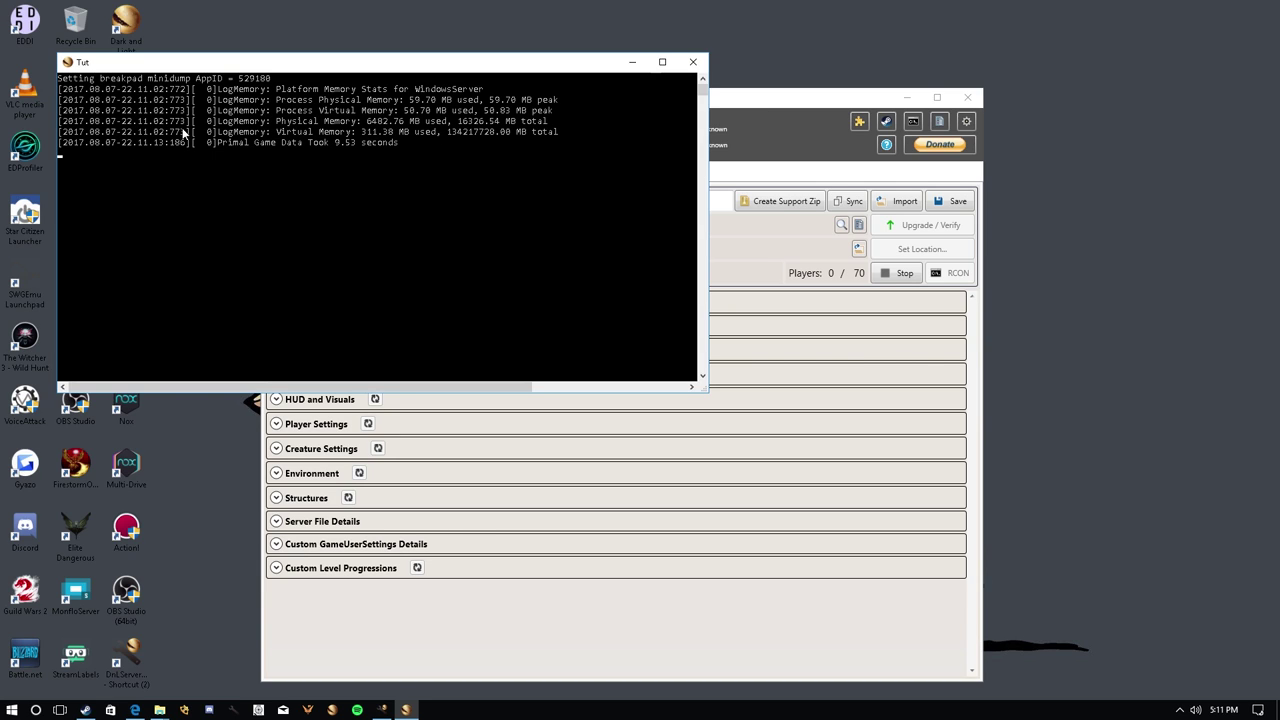
# - Move the manager window clear of the server console and try to stop the Tut server
pyautogui.click(752, 100)
pyautogui.moveTo(752, 98); pyautogui.dragTo(836, 68)
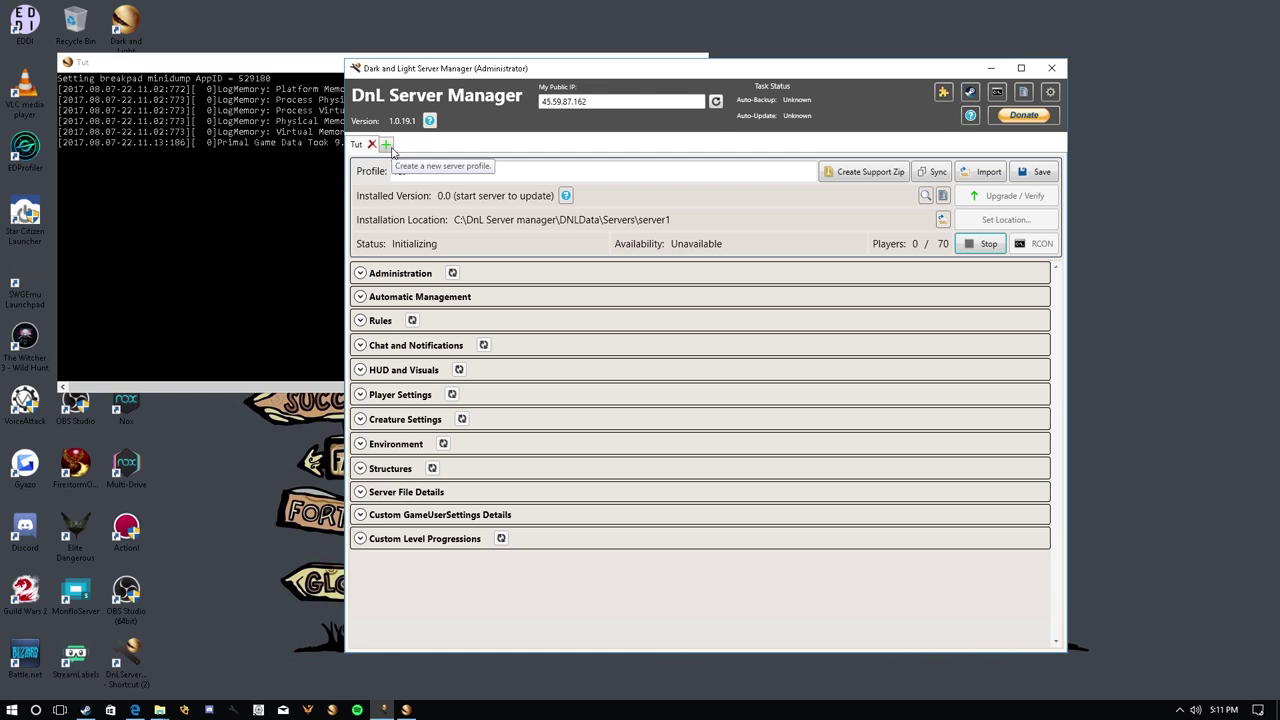
pyautogui.click(980, 243)
pyautogui.click(673, 410)
# - Create a new server profile and import the existing server's configuration from D:\steamcmd\dnlserver\DNL\Saved\Config\WindowsServer
pyautogui.click(388, 144)
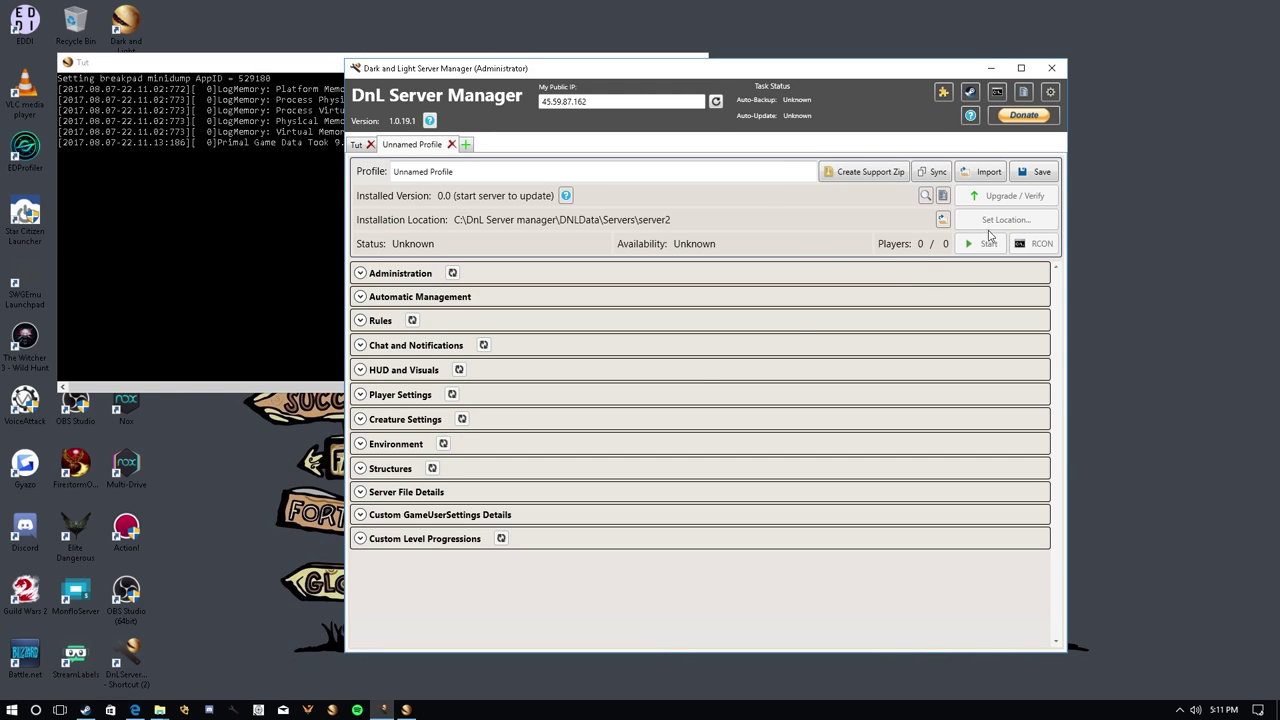
pyautogui.click(985, 172)
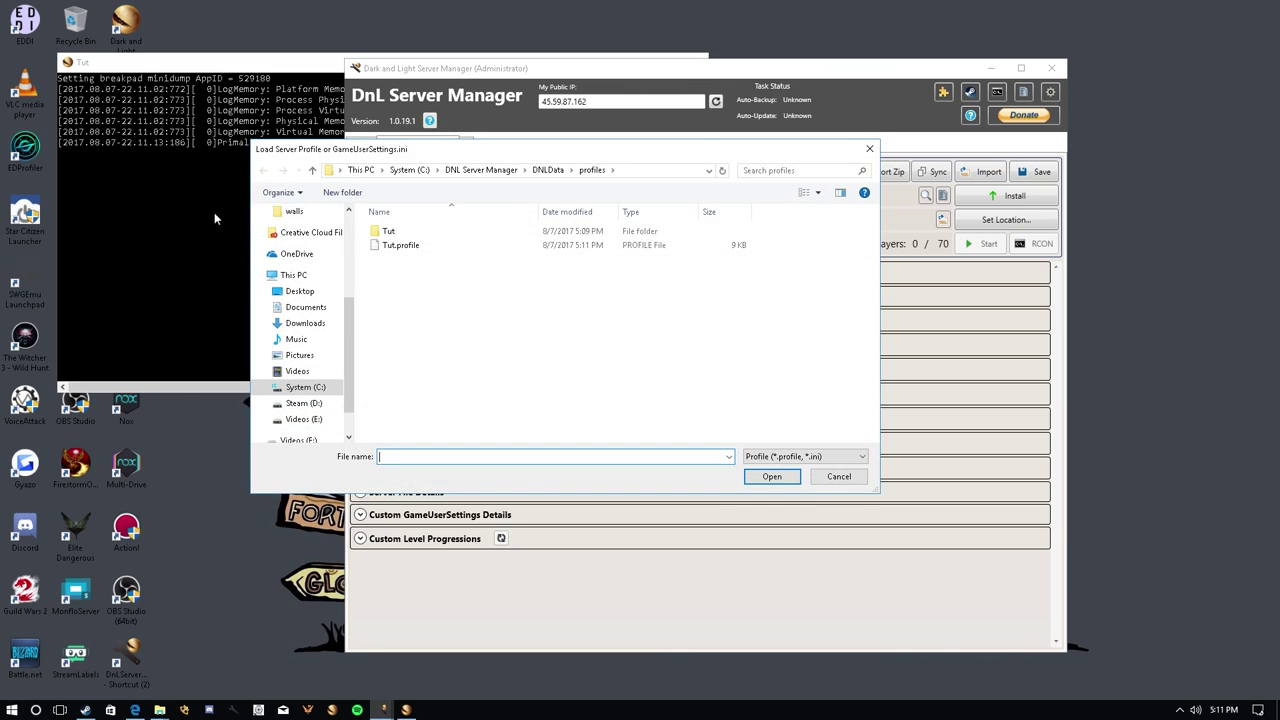
pyautogui.click(304, 403)
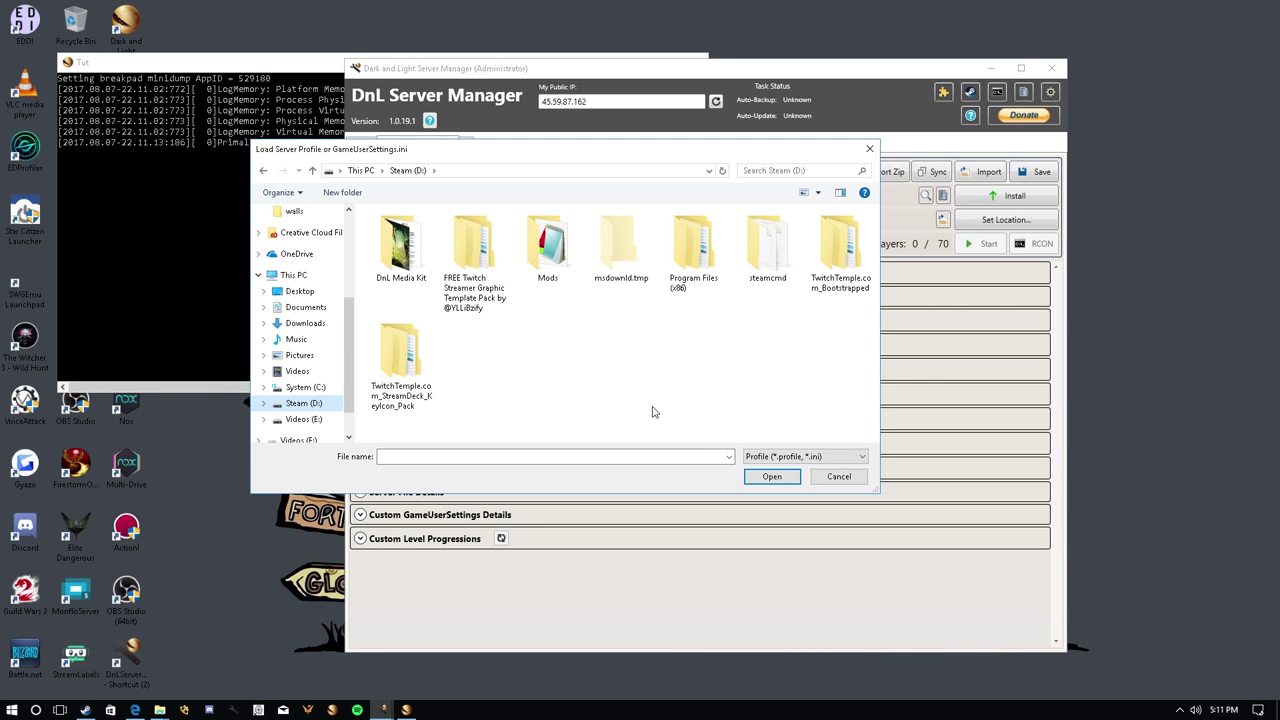
pyautogui.doubleClick(767, 240)
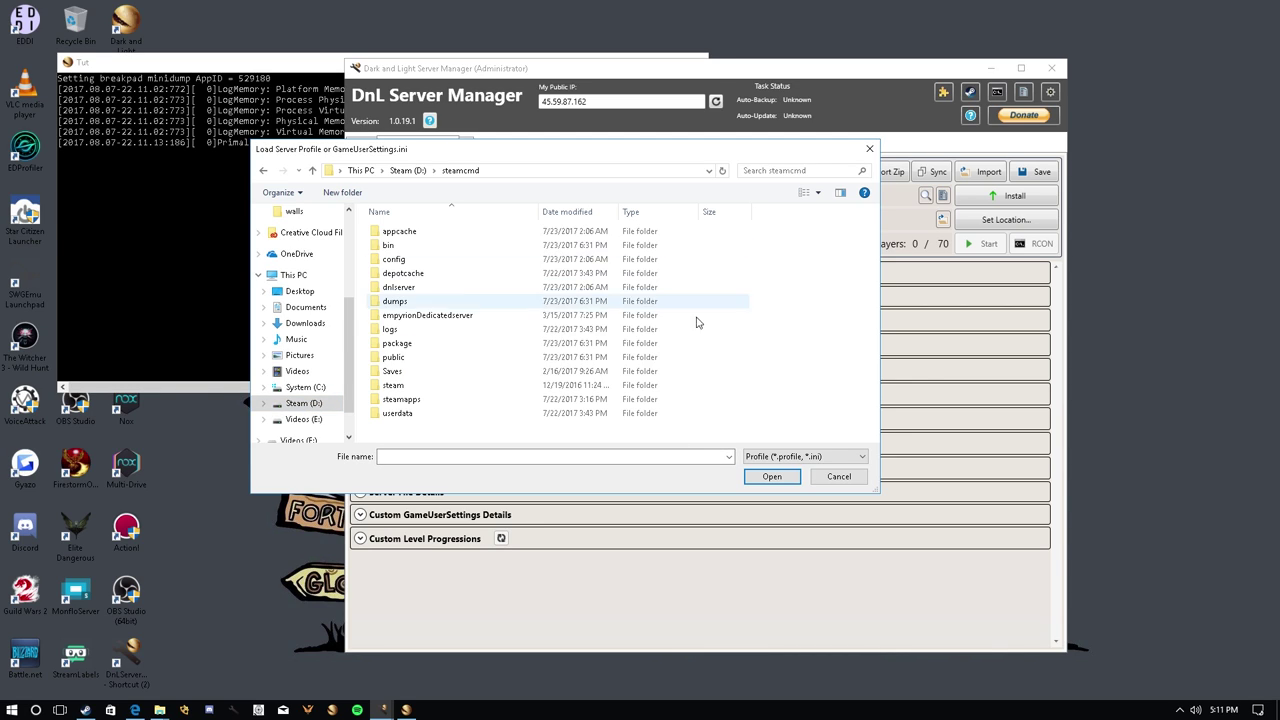
pyautogui.doubleClick(449, 287)
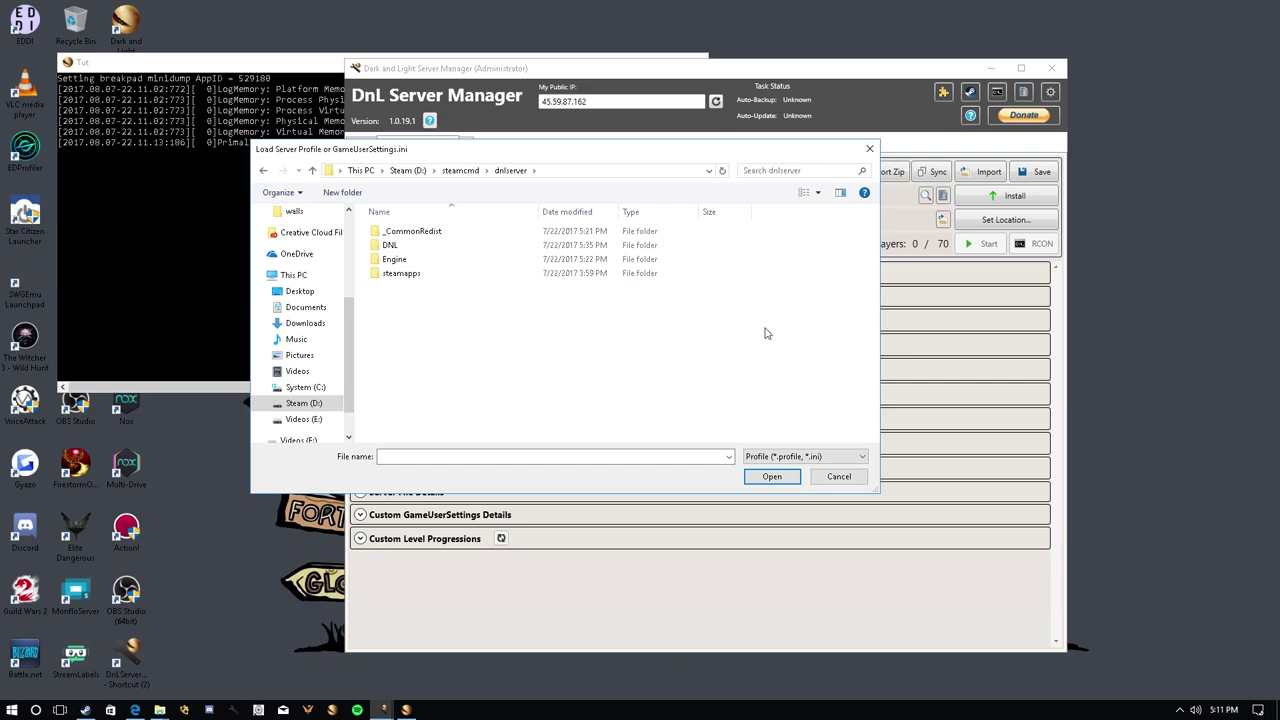
pyautogui.doubleClick(397, 247)
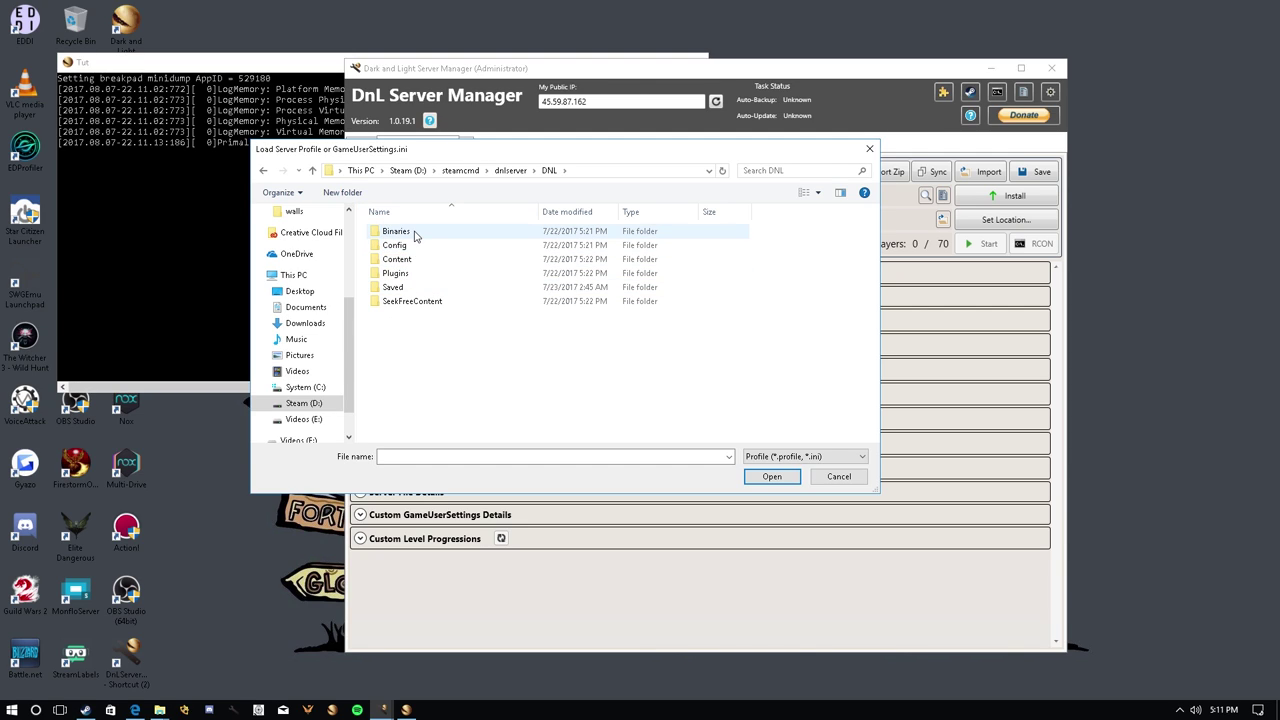
pyautogui.doubleClick(405, 288)
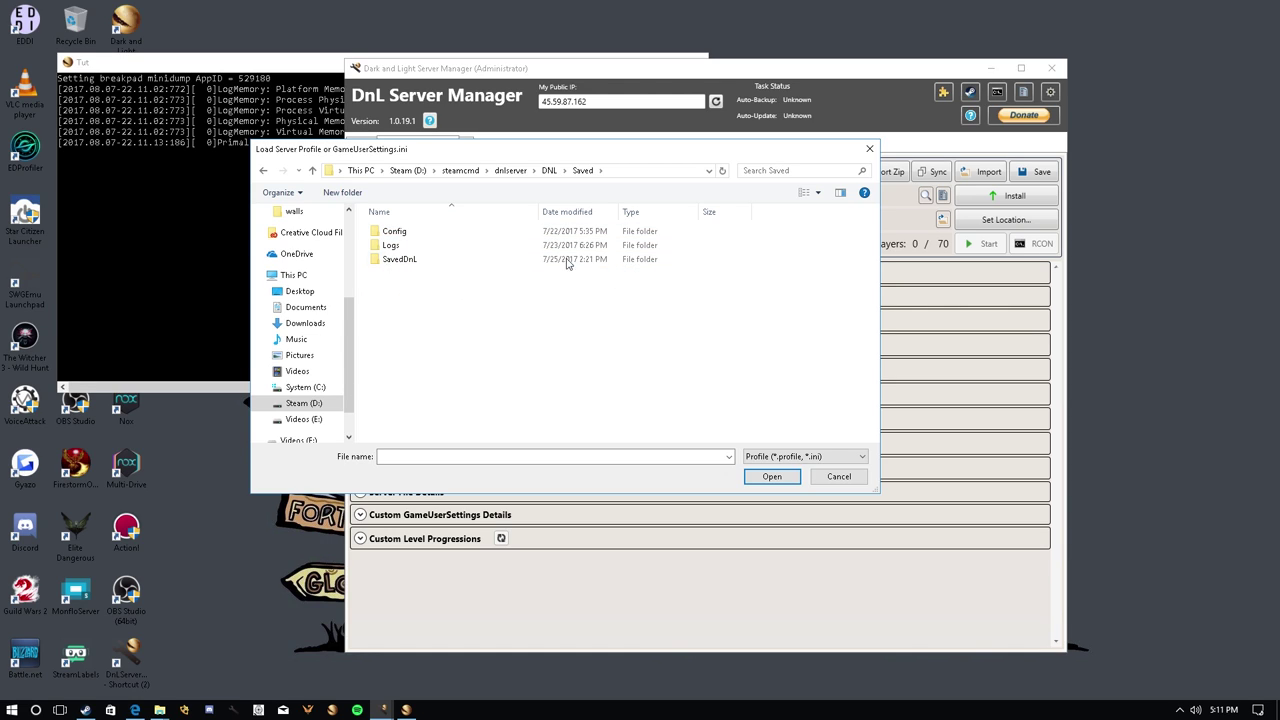
pyautogui.doubleClick(416, 240)
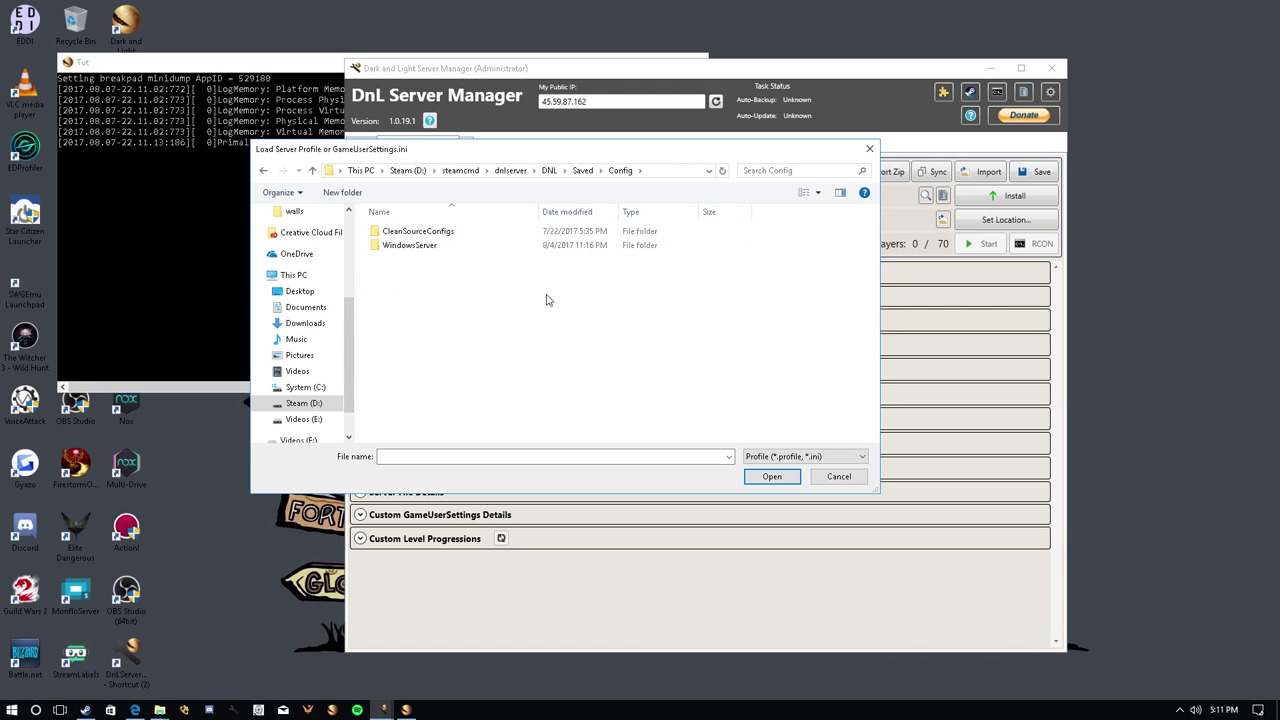
pyautogui.doubleClick(398, 252)
pyautogui.doubleClick(419, 287)
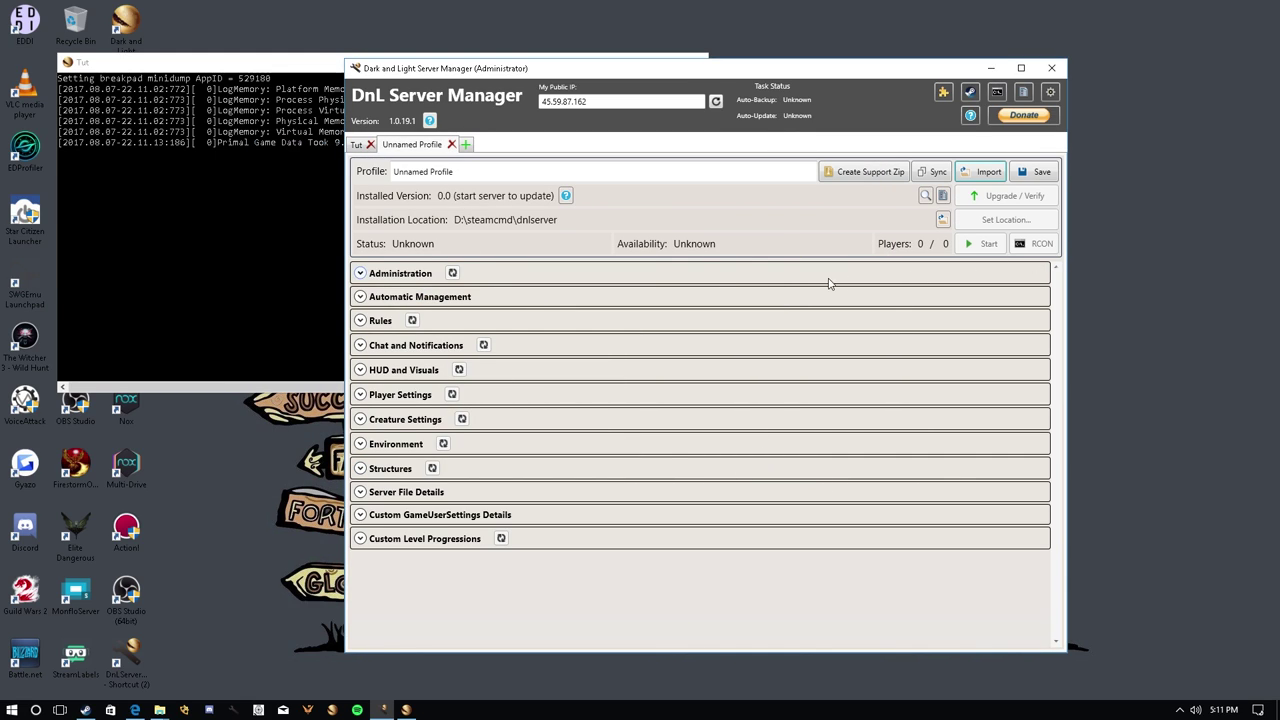
# - Check the imported server name under Administration, and save the new profile under the name other server
pyautogui.click(361, 273)
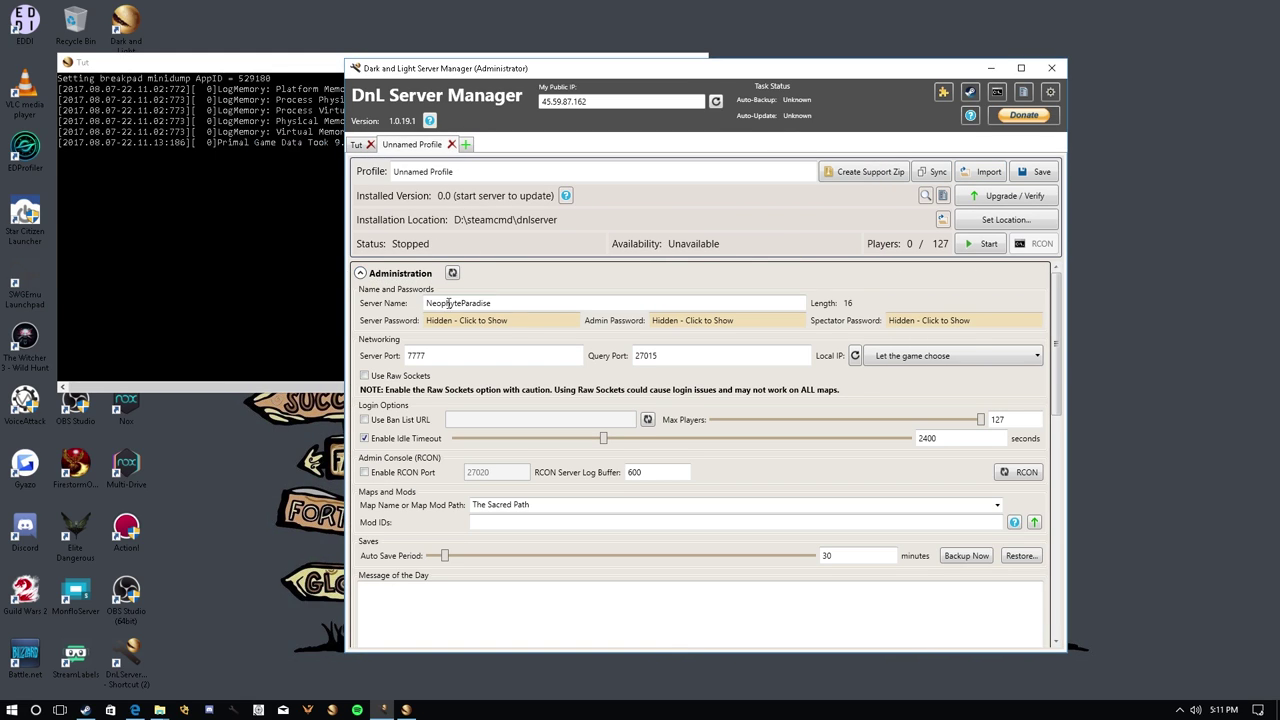
pyautogui.moveTo(522, 307); pyautogui.dragTo(293, 292)
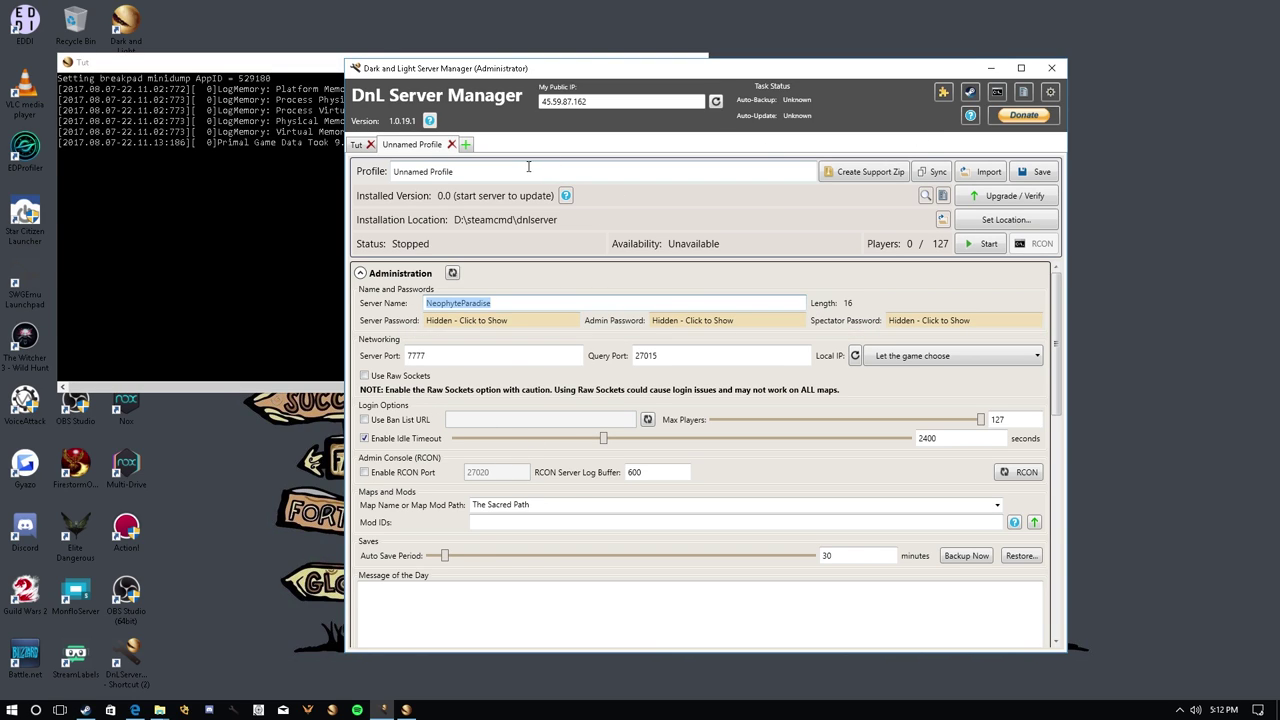
pyautogui.click(555, 170)
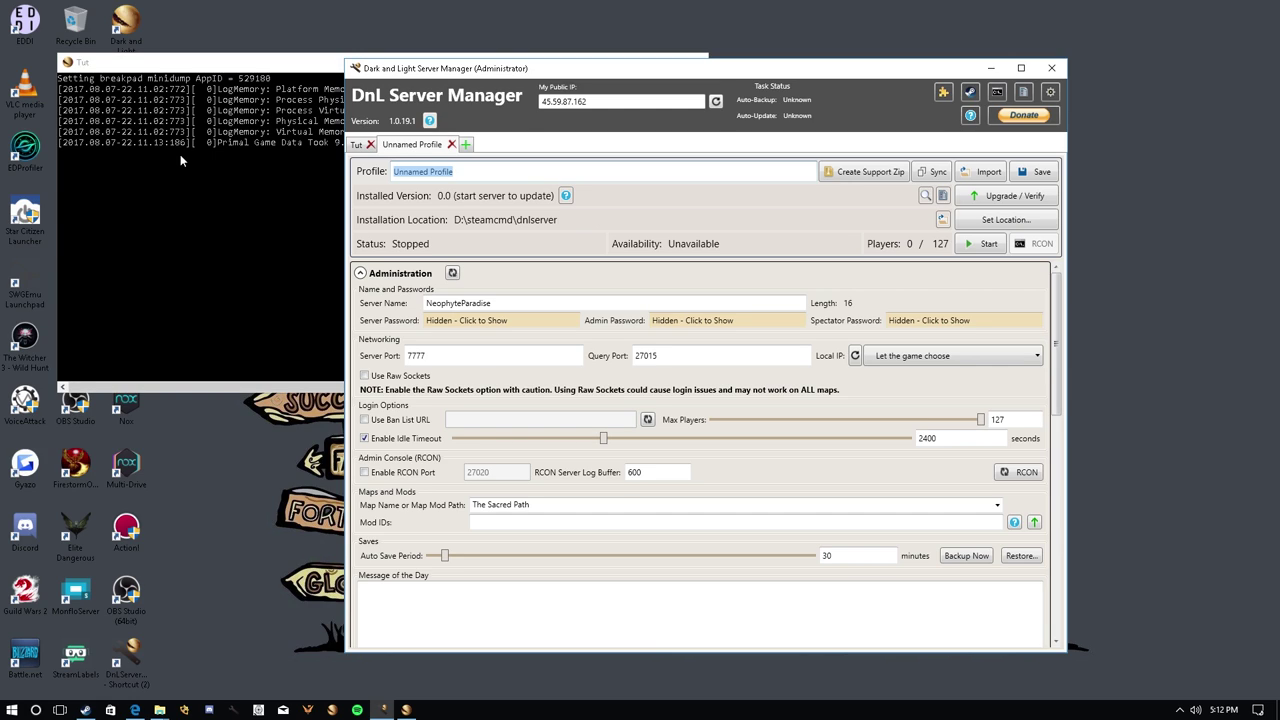
pyautogui.write('ottest1')
pyautogui.press('BackSpace')
pyautogui.press('BackSpace')
pyautogui.press('BackSpace')
pyautogui.press('BackSpace')
pyautogui.press('BackSpace')
pyautogui.write('her serve')
pyautogui.click(1036, 173)
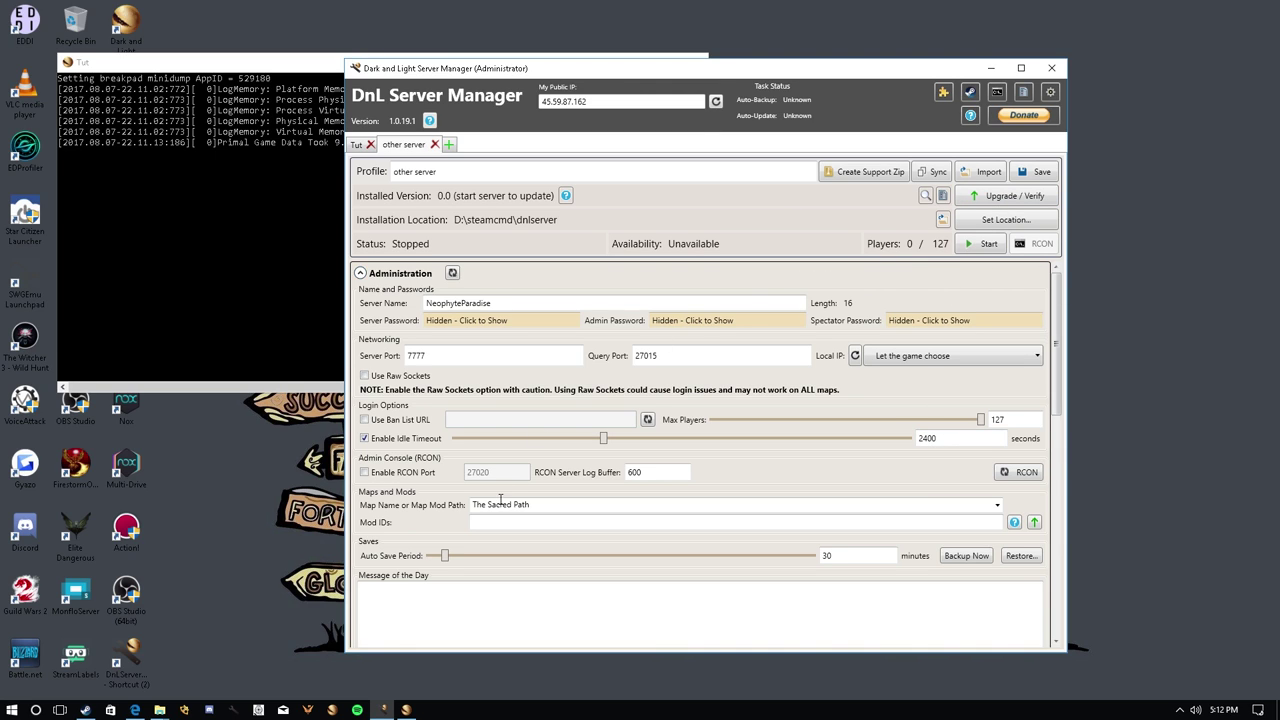
# - Look over the remaining Administration settings of the other server profile and collapse the section
pyautogui.scroll(-5, 470, 572)
pyautogui.scroll(5, 470, 572)
pyautogui.click(360, 273)
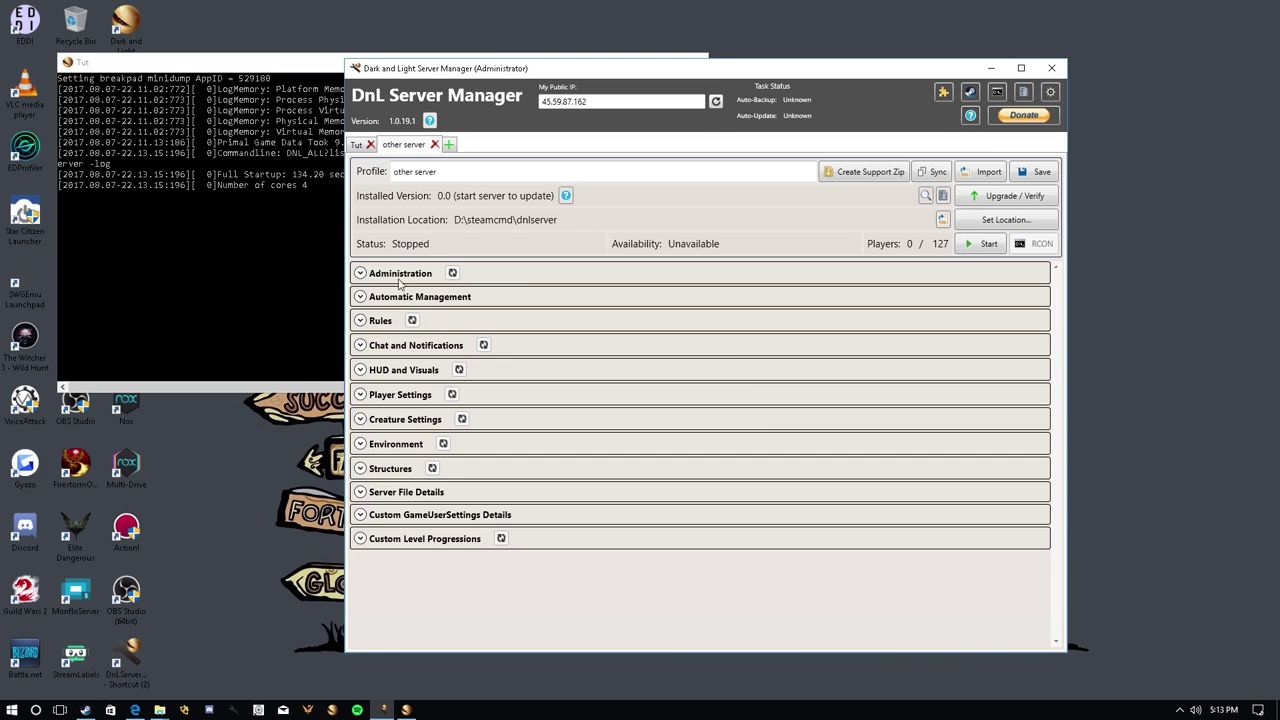
# - Open the Tut profile's installation folder and browse to DNL\Binaries\Win64 to view the server executable
pyautogui.click(353, 148)
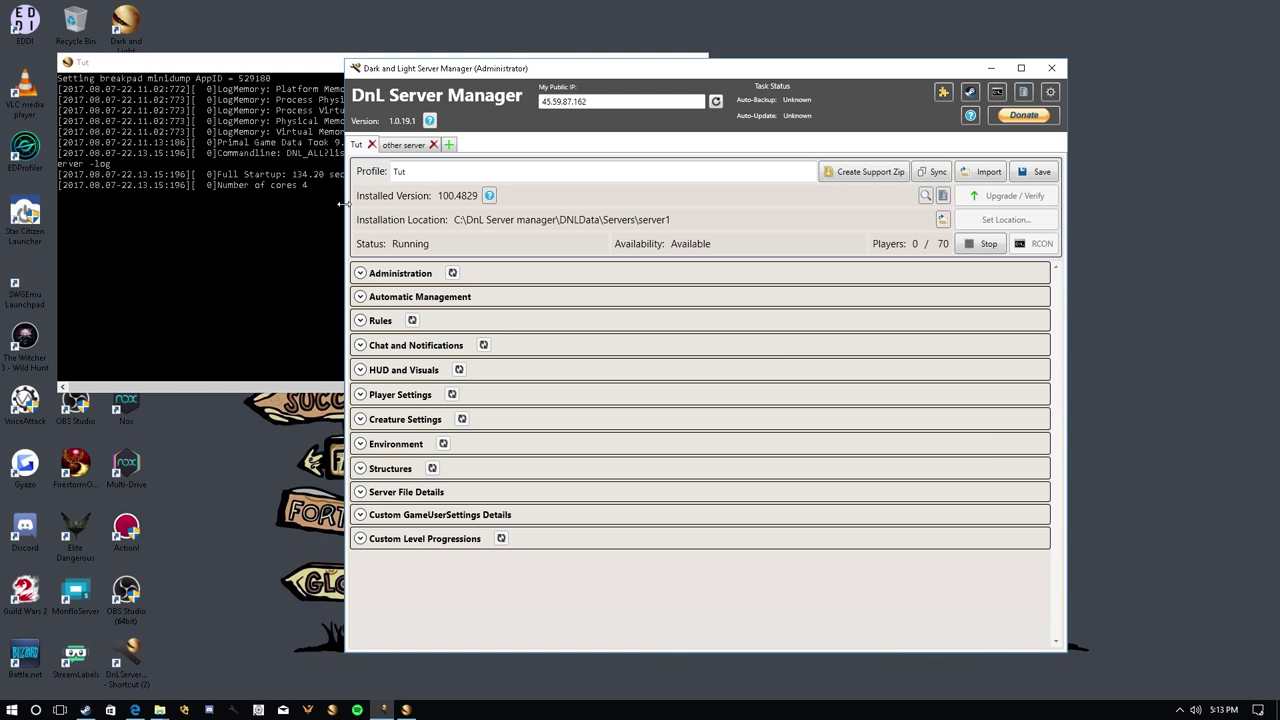
pyautogui.click(943, 222)
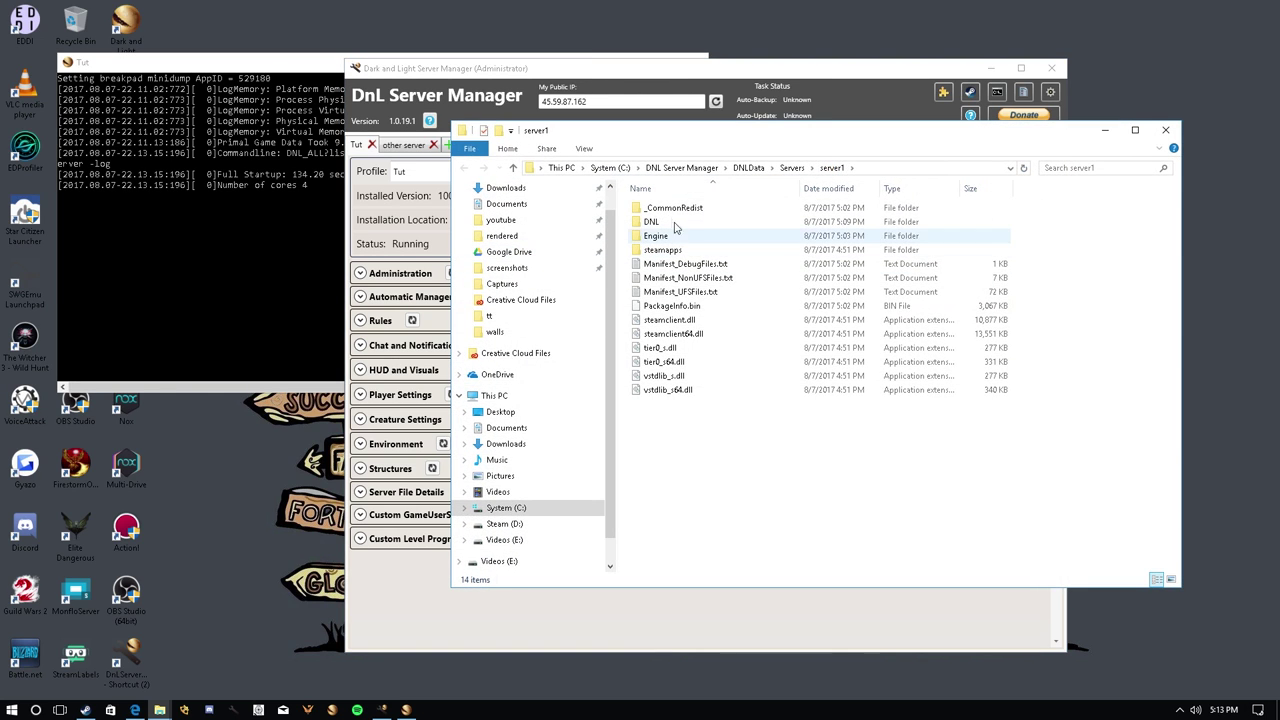
pyautogui.doubleClick(668, 223)
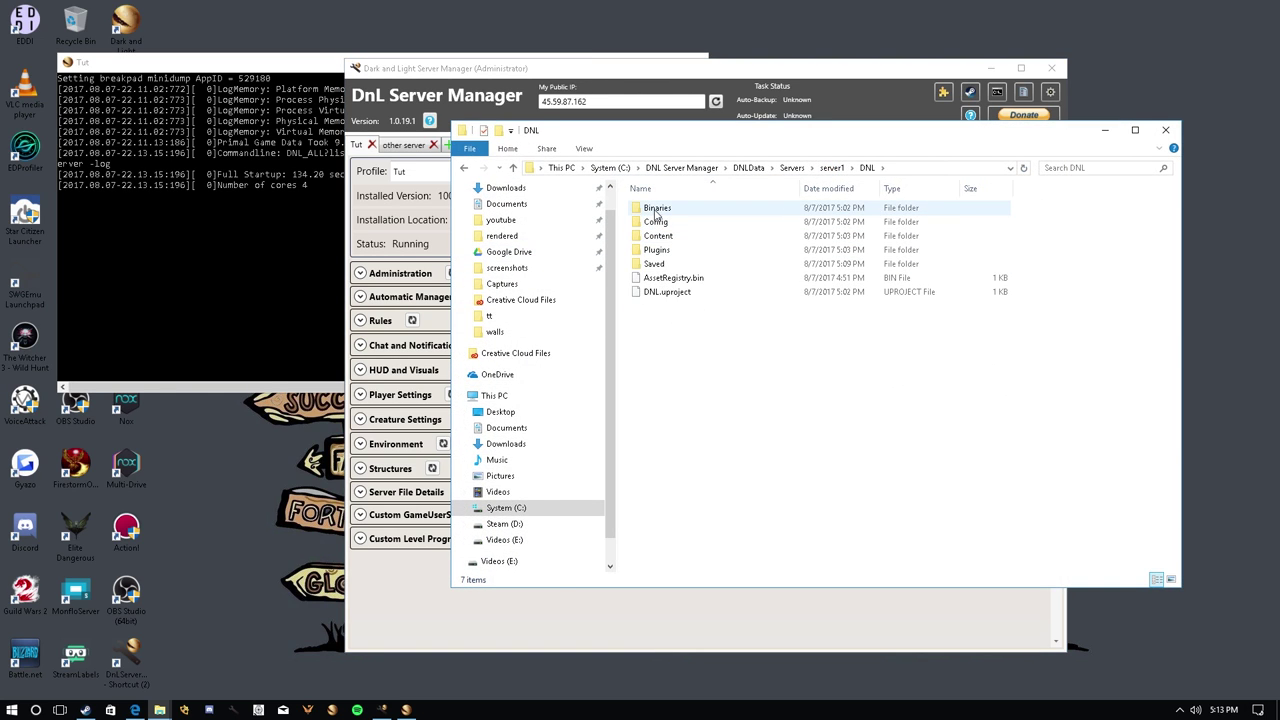
pyautogui.doubleClick(656, 210)
pyautogui.doubleClick(655, 210)
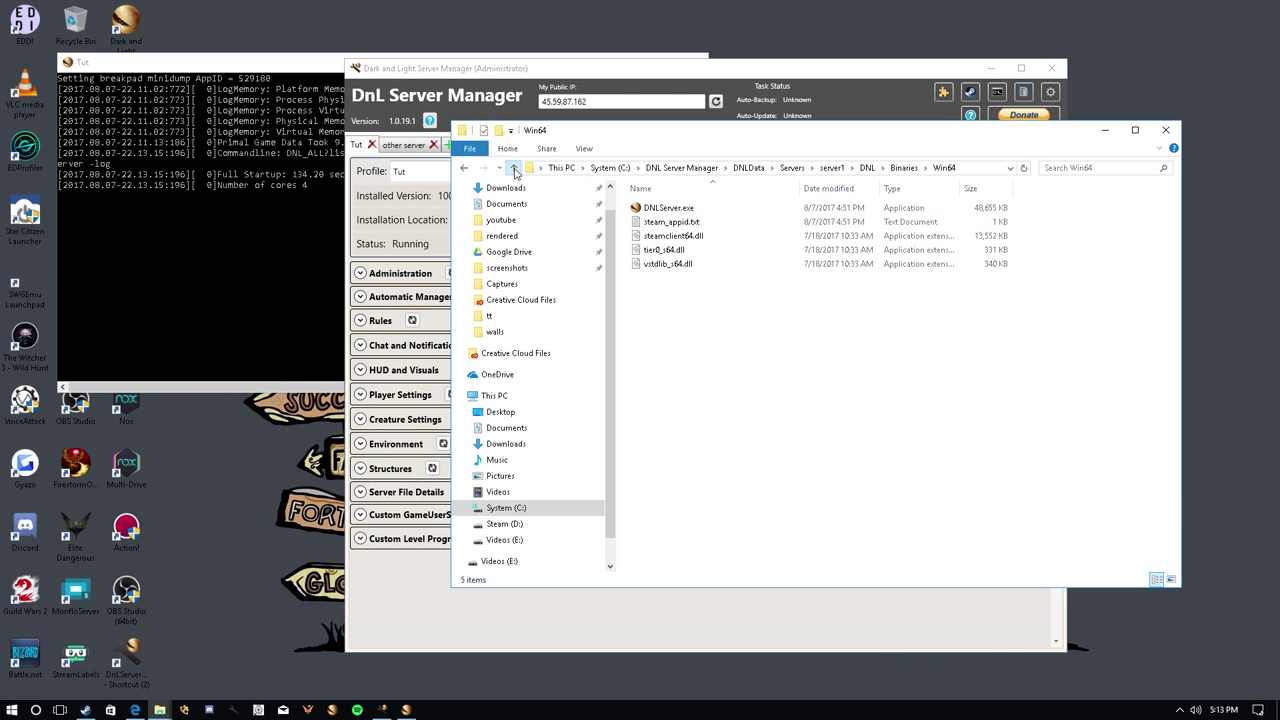
# - Browse to DNL\Saved\Config\WindowsServer, view the Tut server's configuration files enlarged, and return to the server manager
pyautogui.click(513, 167)
pyautogui.click(513, 167)
pyautogui.doubleClick(656, 264)
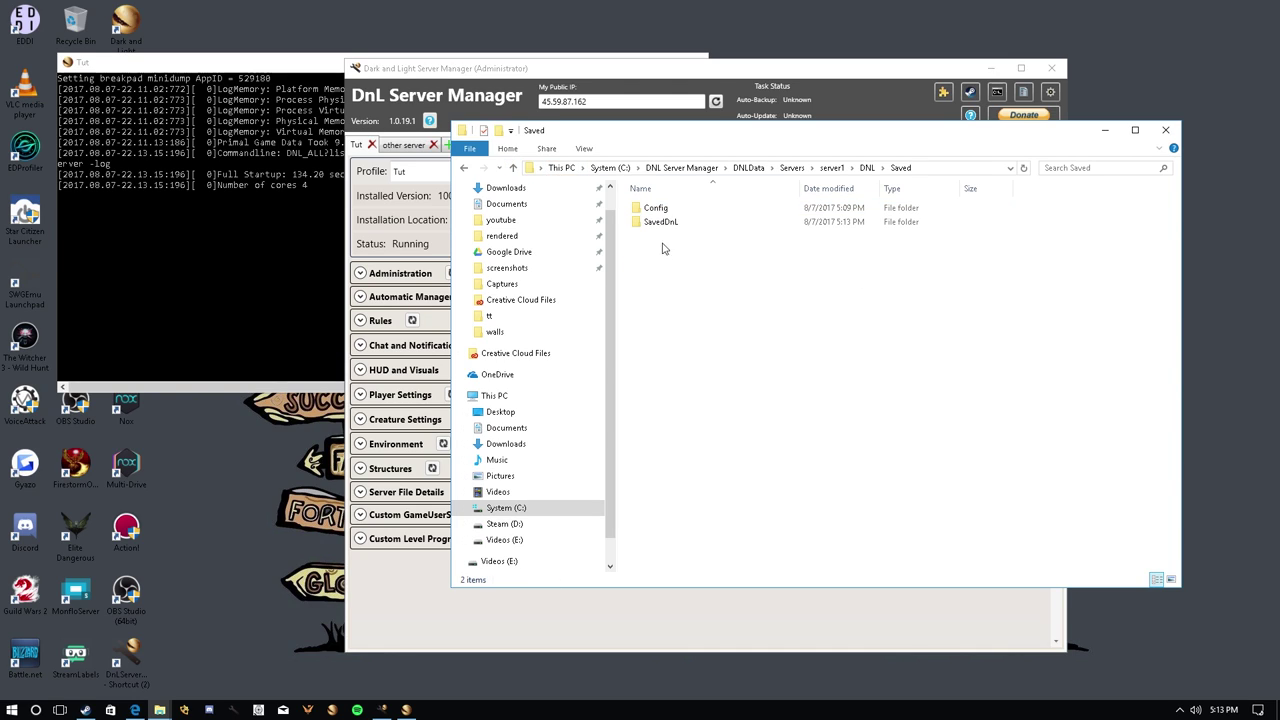
pyautogui.doubleClick(654, 209)
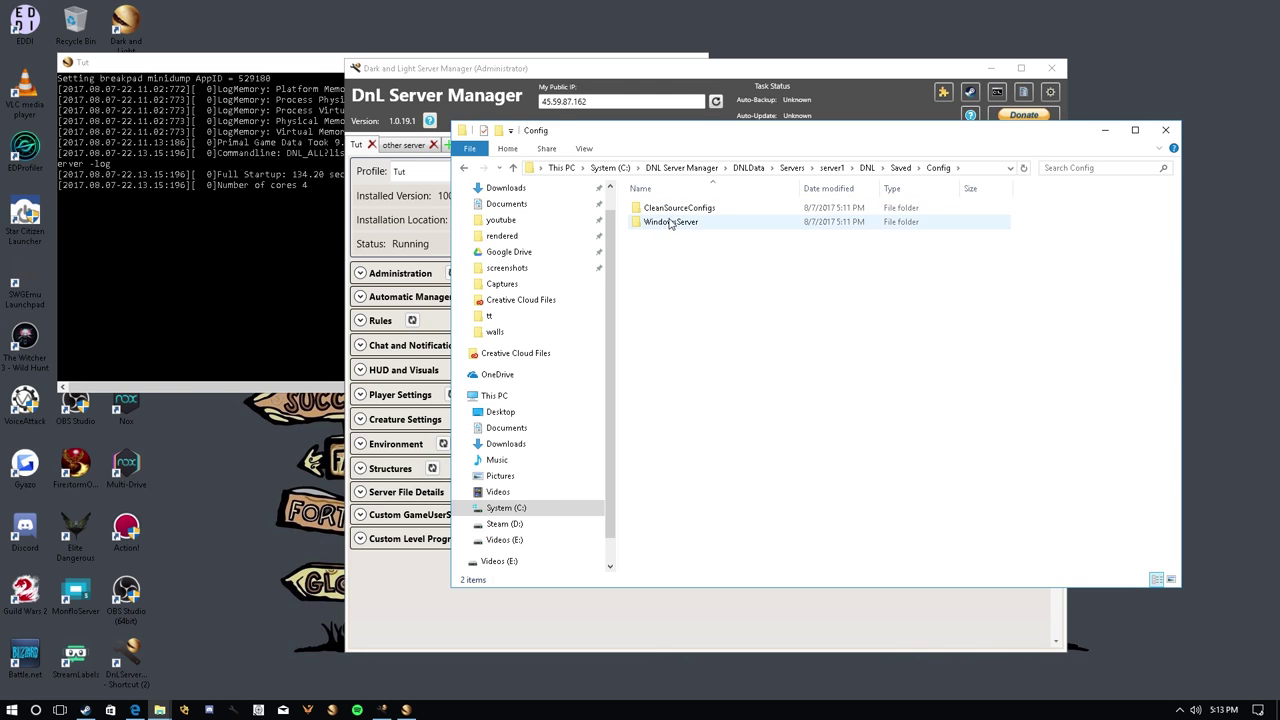
pyautogui.doubleClick(668, 222)
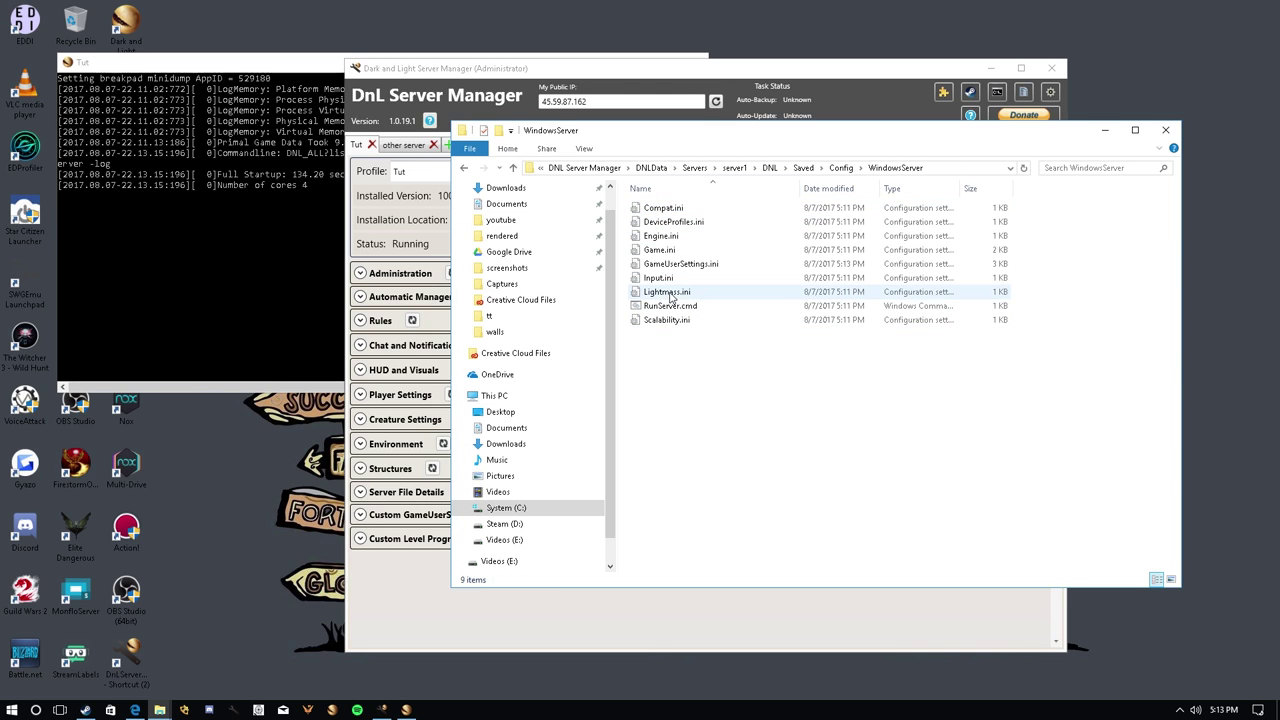
pyautogui.click(1138, 127)
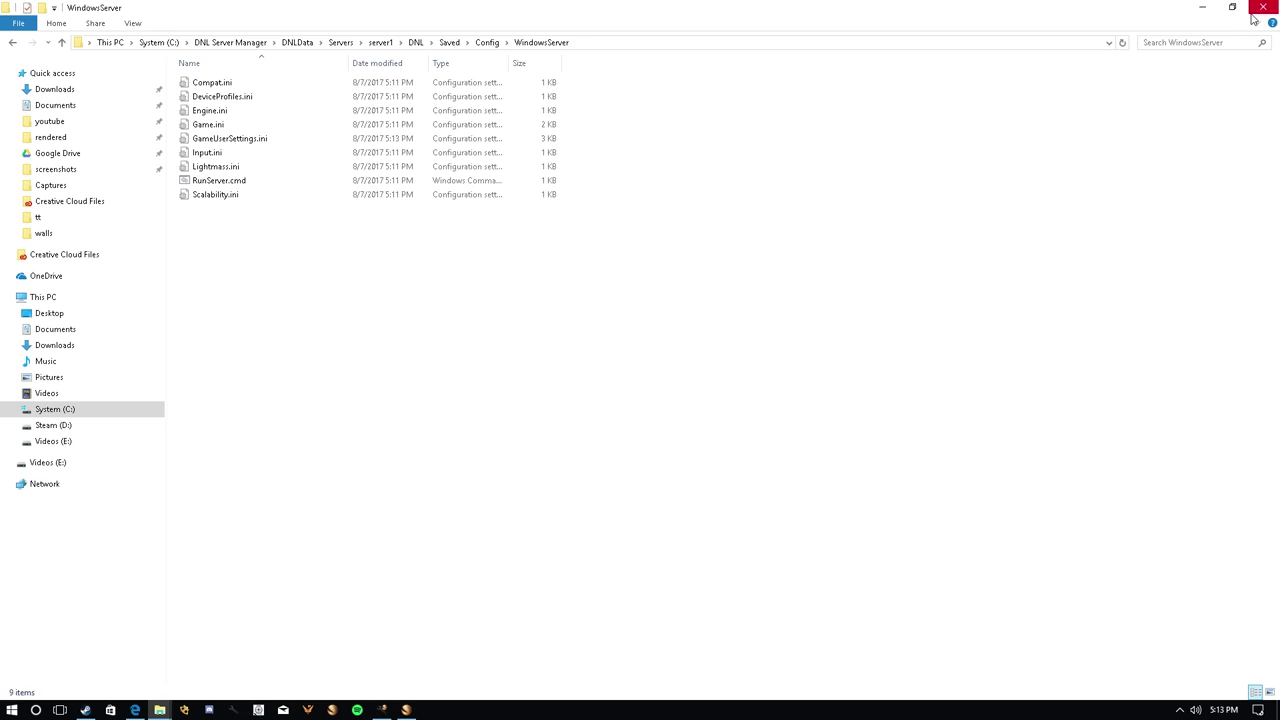
pyautogui.click(1188, 18)
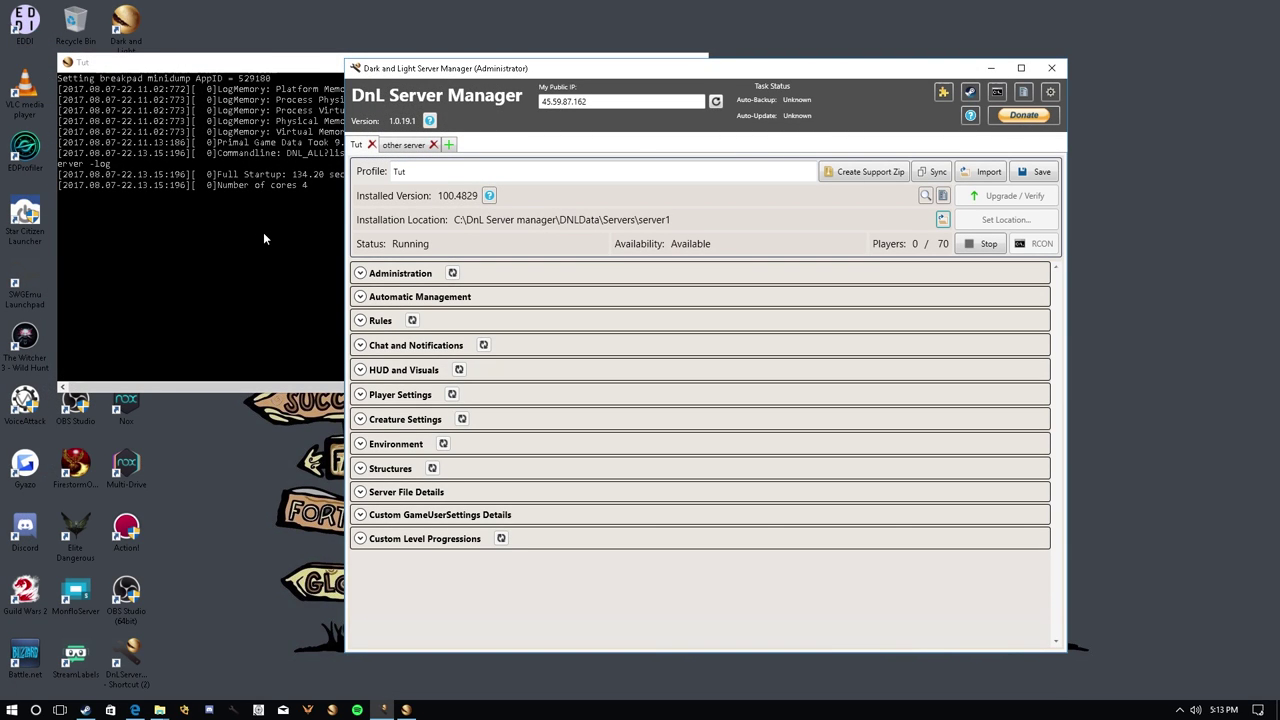
# - Bring the Tut server console forward to read its startup log, and move the manager window further aside
pyautogui.click(201, 238)
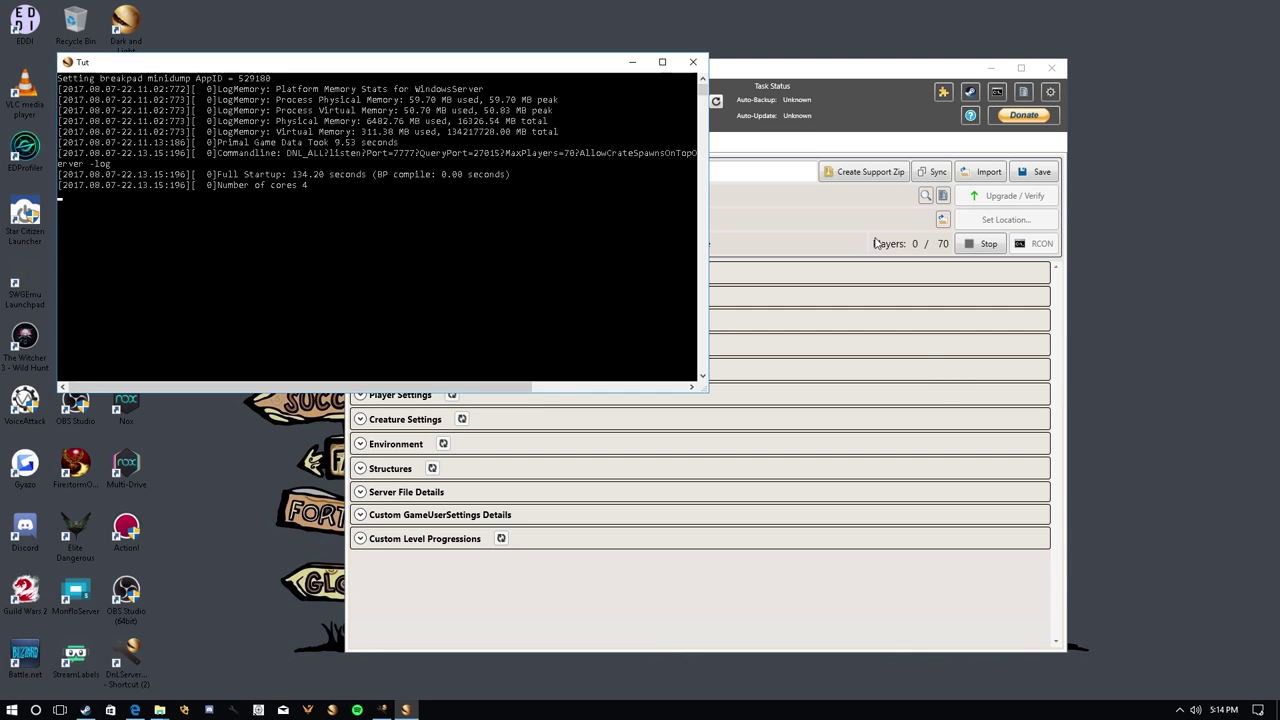
pyautogui.moveTo(810, 78); pyautogui.dragTo(860, 77)
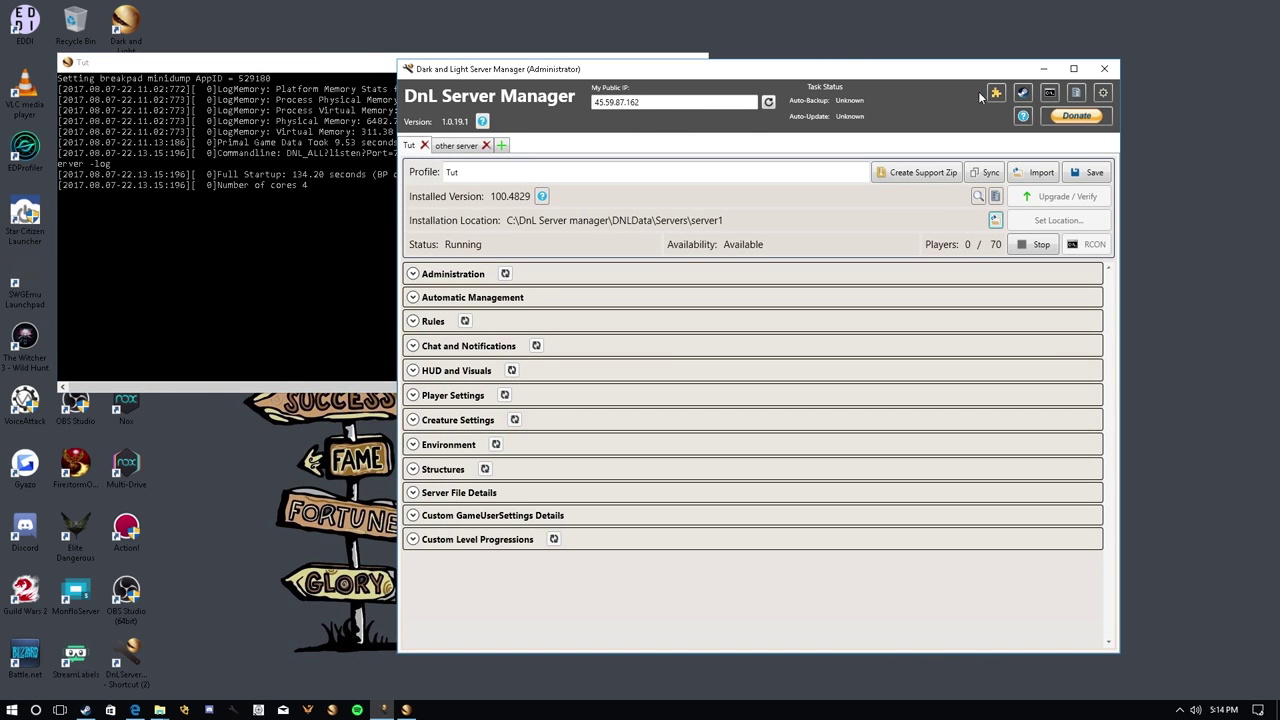
# - Review the manager's global settings, including auto-update, shutdown, alert and SMTP email options, and close them, acknowledging the updates notice
pyautogui.click(1102, 94)
pyautogui.scroll(-7, 543, 430)
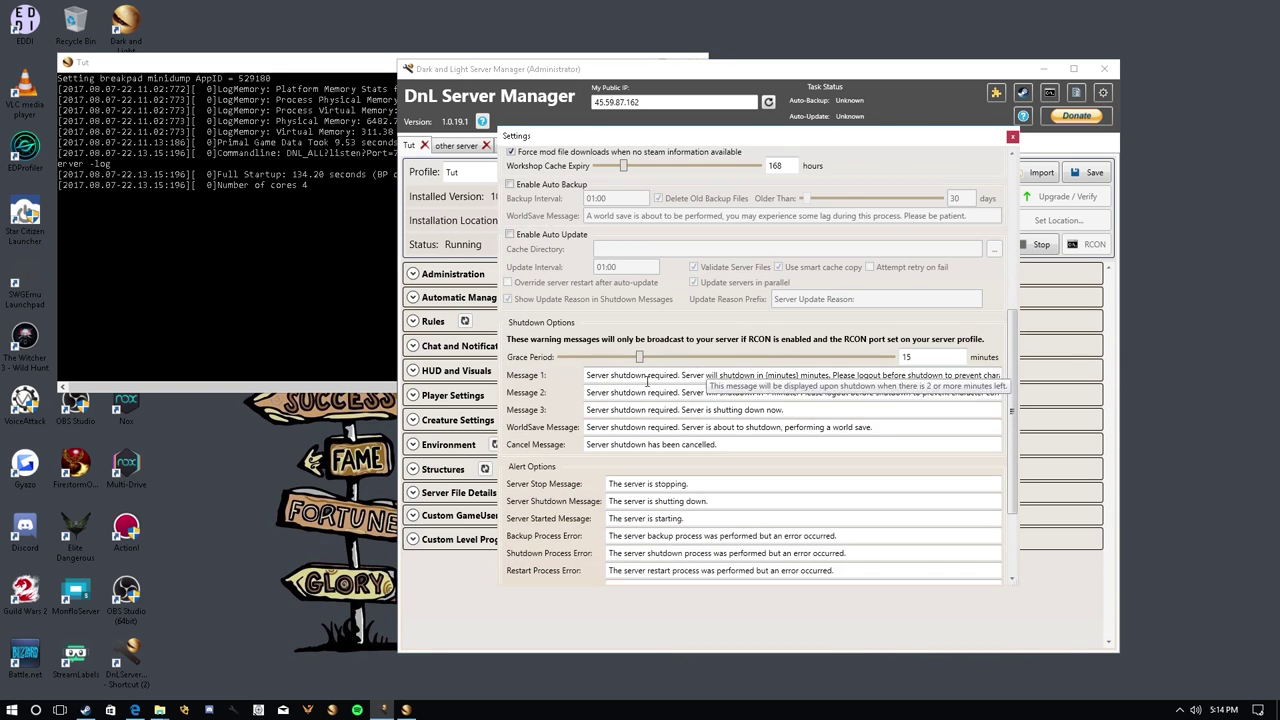
pyautogui.scroll(-3, 530, 420)
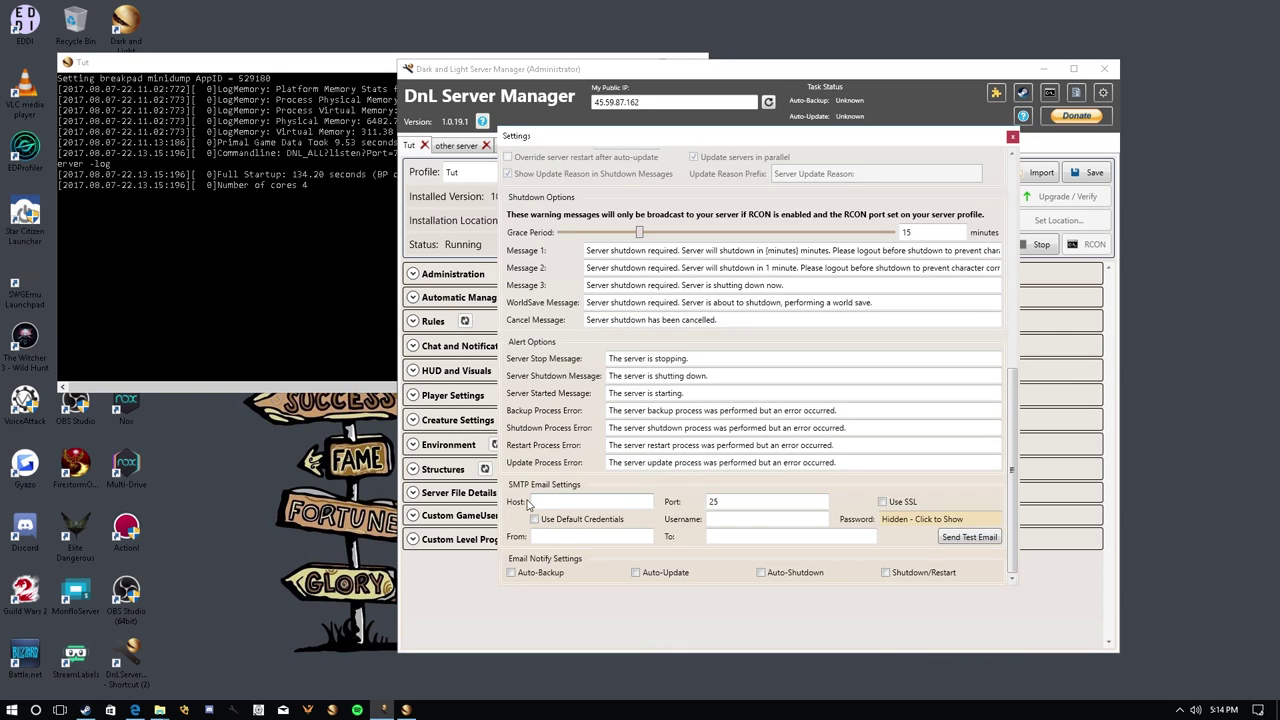
pyautogui.scroll(15, 692, 458)
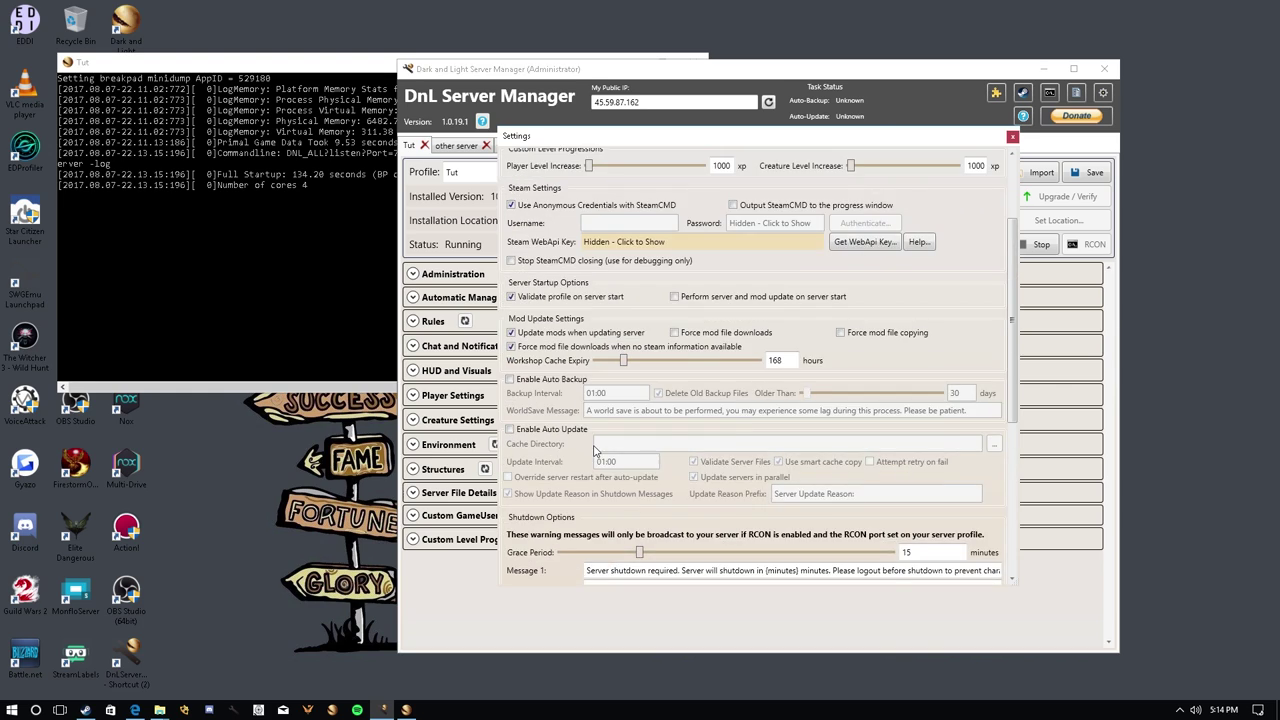
pyautogui.click(1012, 136)
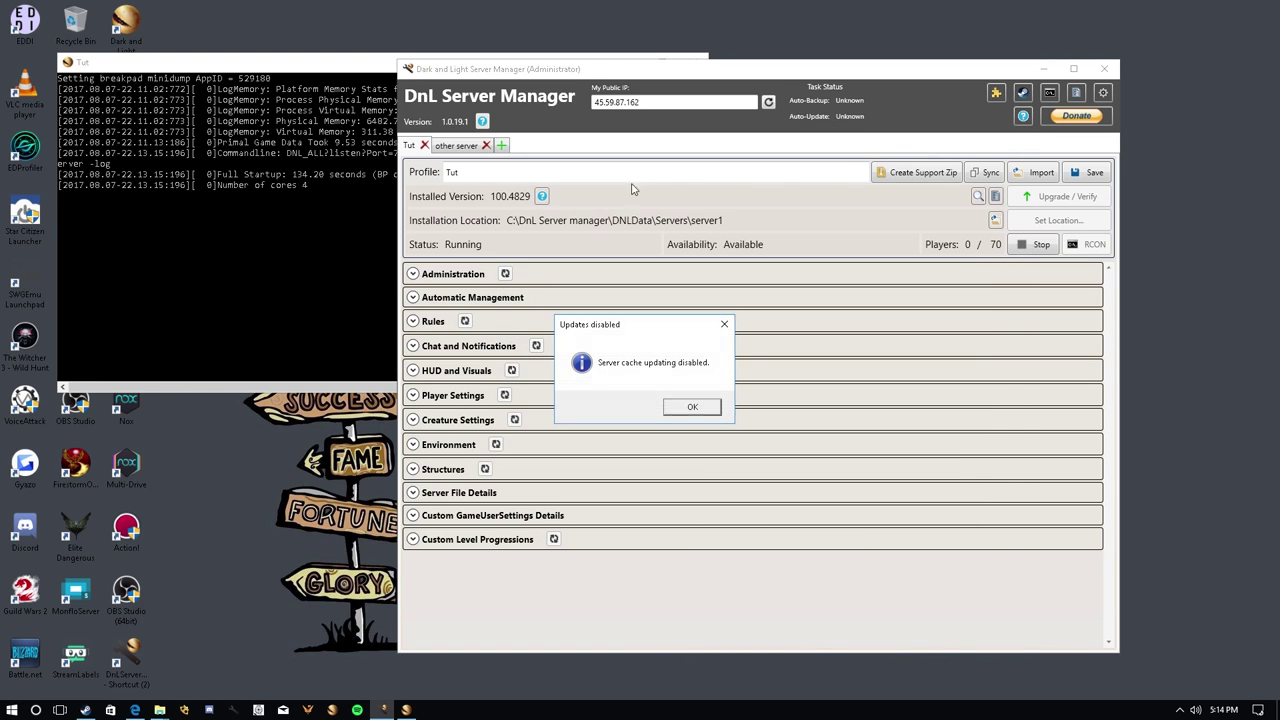
pyautogui.click(692, 409)
pyautogui.click(689, 409)
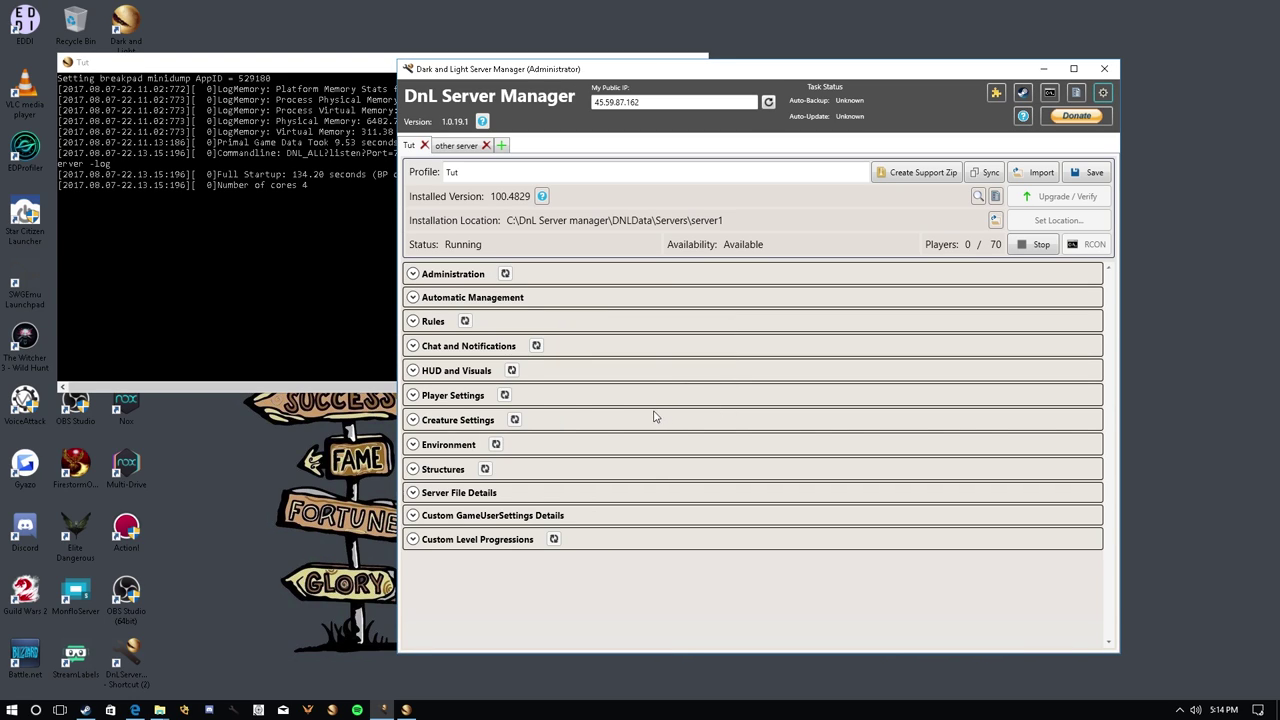